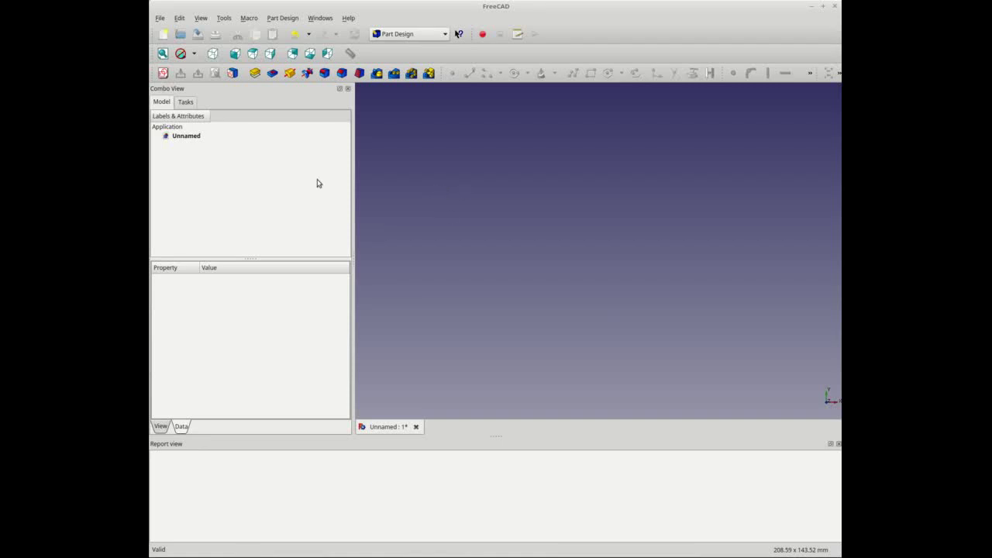
Add an empty sketch on the XY plane to the new document, then pick a different workbench
{"action": "left_click", "coordinate": [164, 74]}
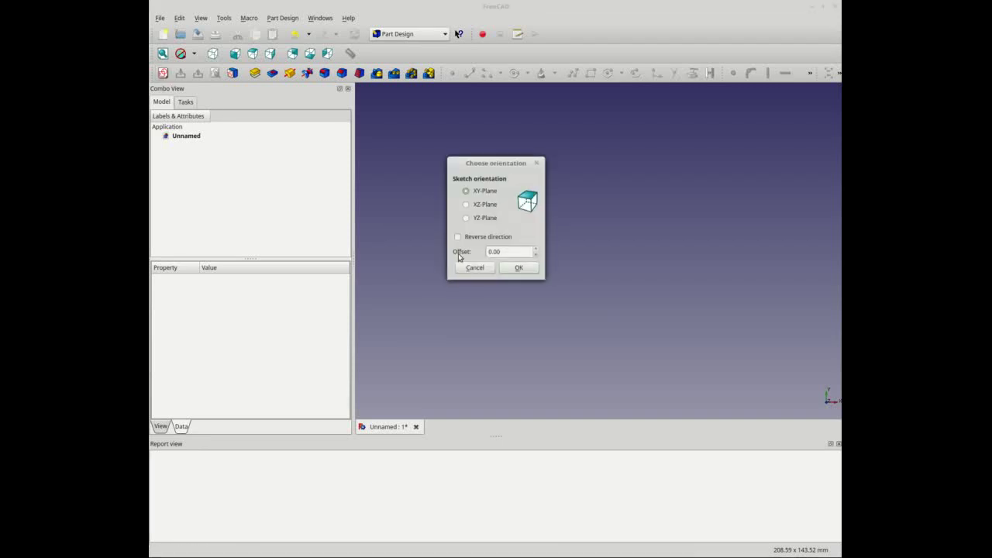
{"action": "left_click", "coordinate": [519, 267]}
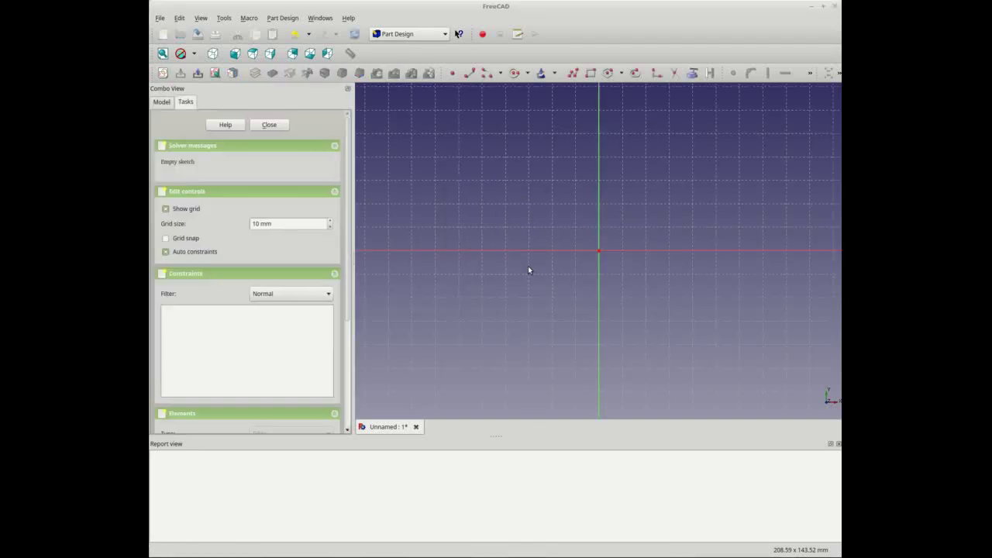
{"action": "left_click", "coordinate": [269, 125]}
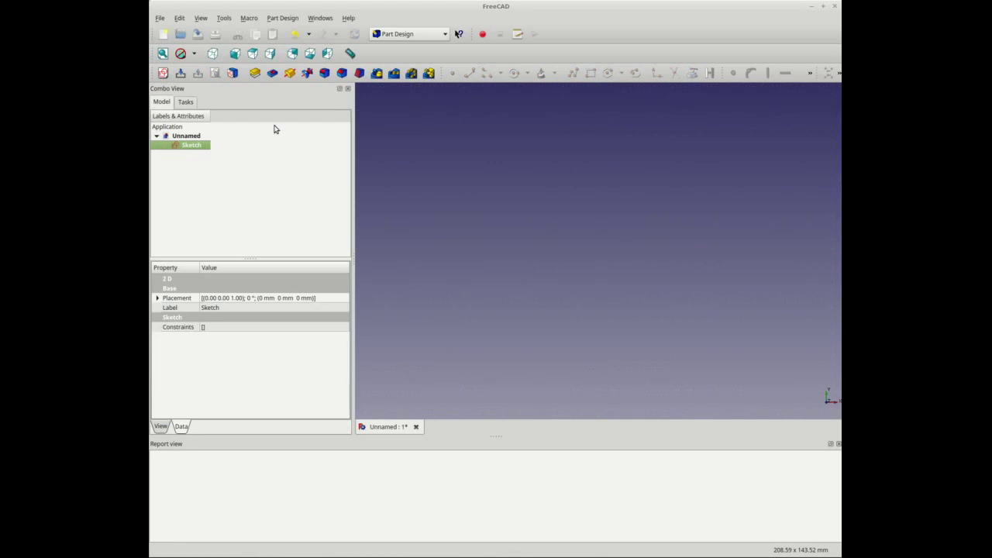
{"action": "left_click", "coordinate": [423, 34]}
Import the Hackster logo from Desktop/Hackster as an image plane on the XY plane
{"action": "left_click", "coordinate": [418, 71]}
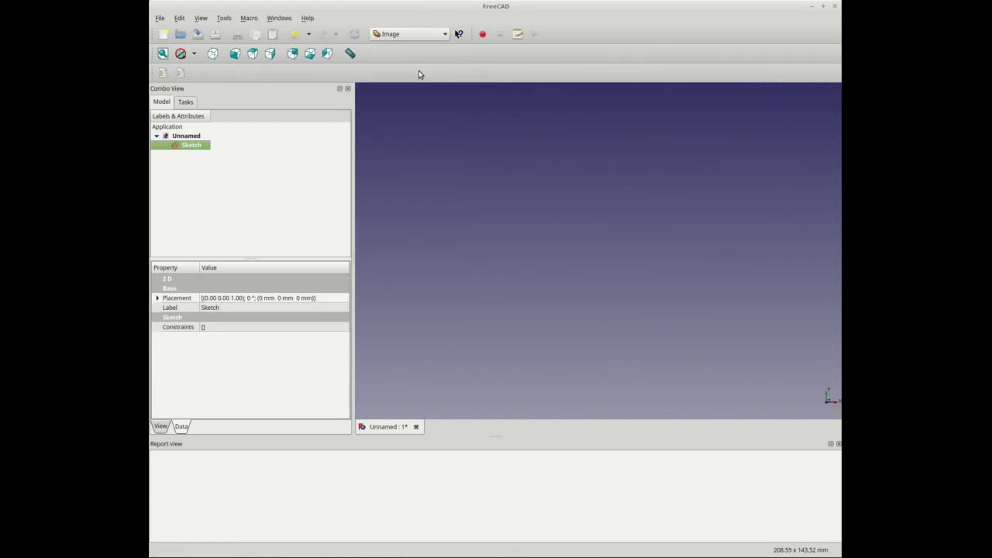
{"action": "left_click", "coordinate": [181, 73]}
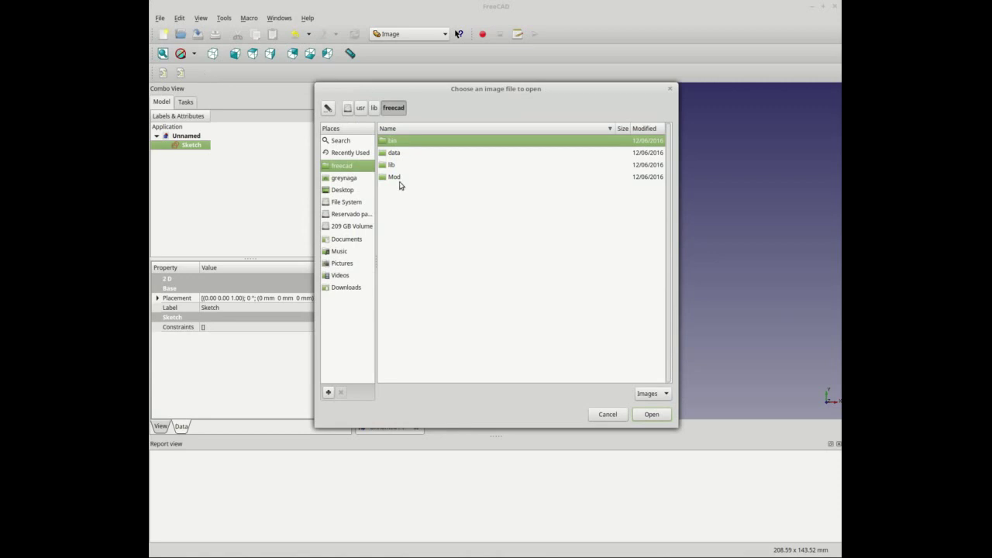
{"action": "left_click", "coordinate": [337, 193]}
{"action": "double_click", "coordinate": [401, 154]}
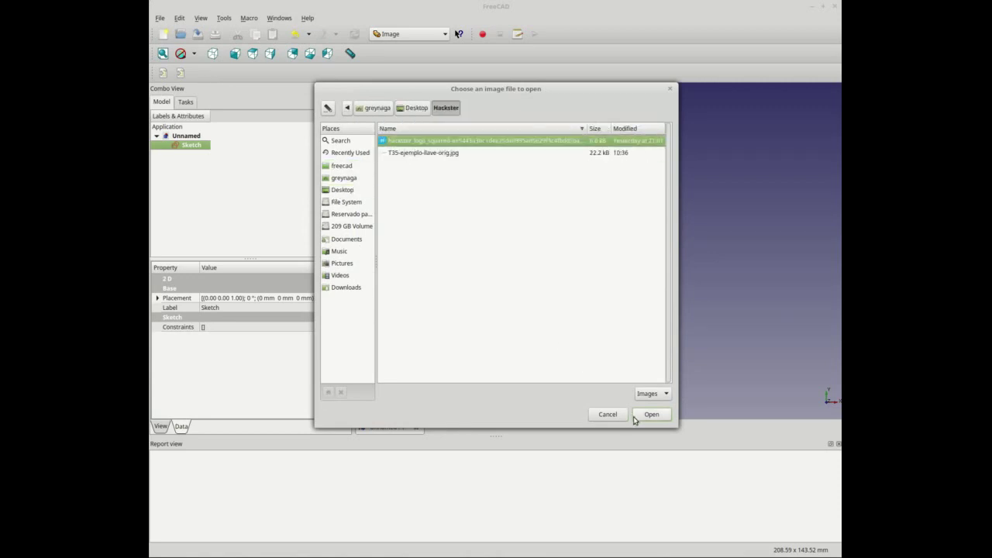
{"action": "left_click", "coordinate": [639, 414]}
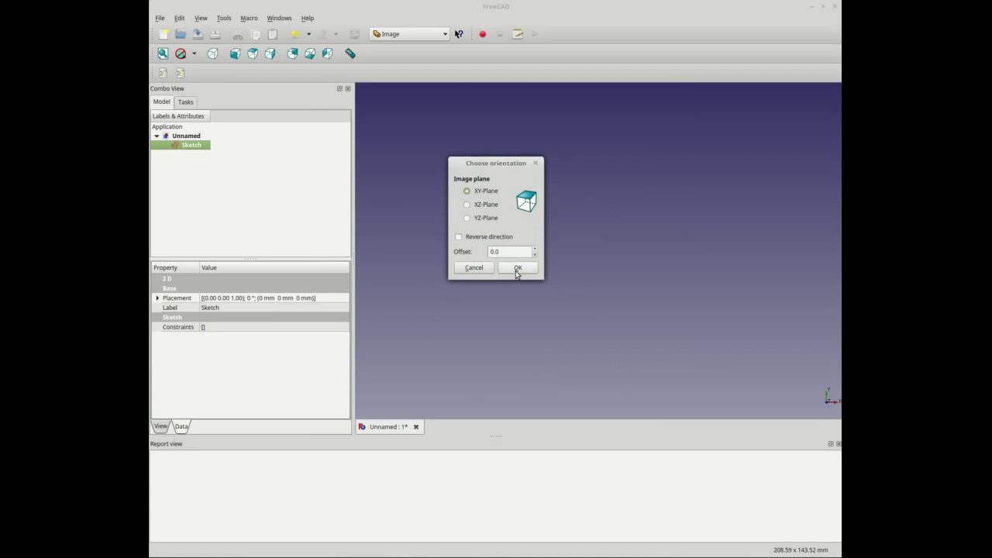
{"action": "left_click", "coordinate": [516, 267]}
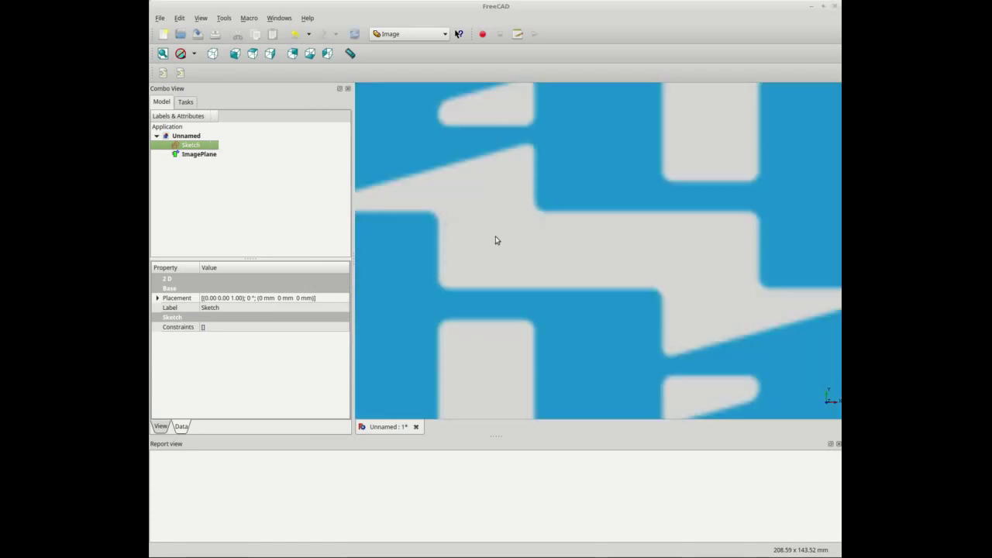
Resize the logo ImagePlane's XSize and YSize from 400 mm to 4 mm
{"action": "left_click", "coordinate": [189, 155]}
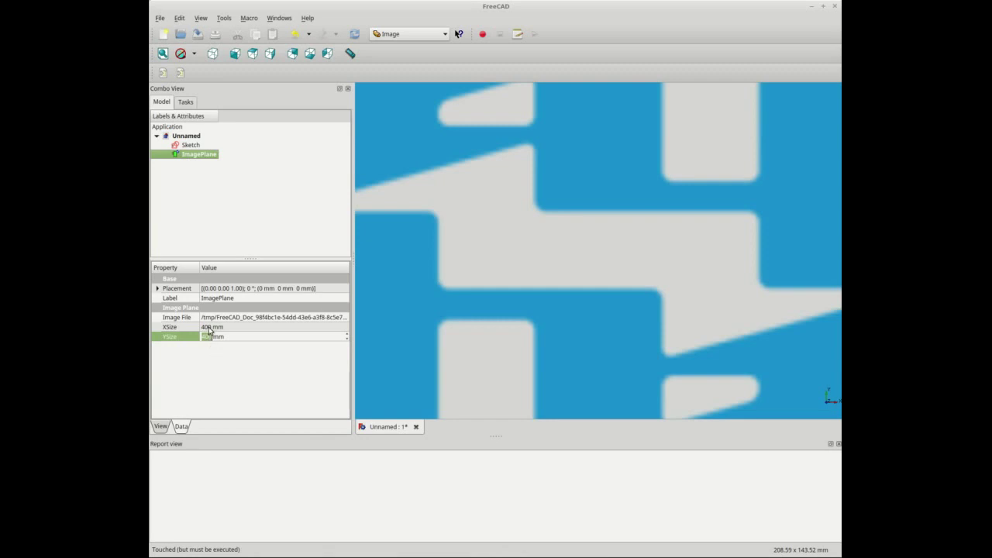
{"action": "left_click", "coordinate": [210, 327]}
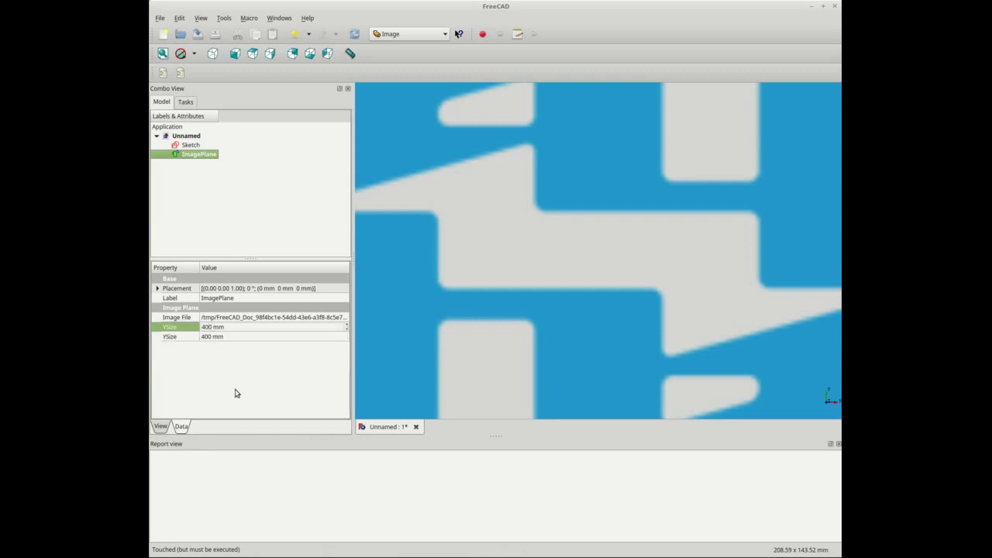
{"action": "key", "text": "BackSpace"}
{"action": "key", "text": "BackSpace"}
{"action": "type", "text": "4"}
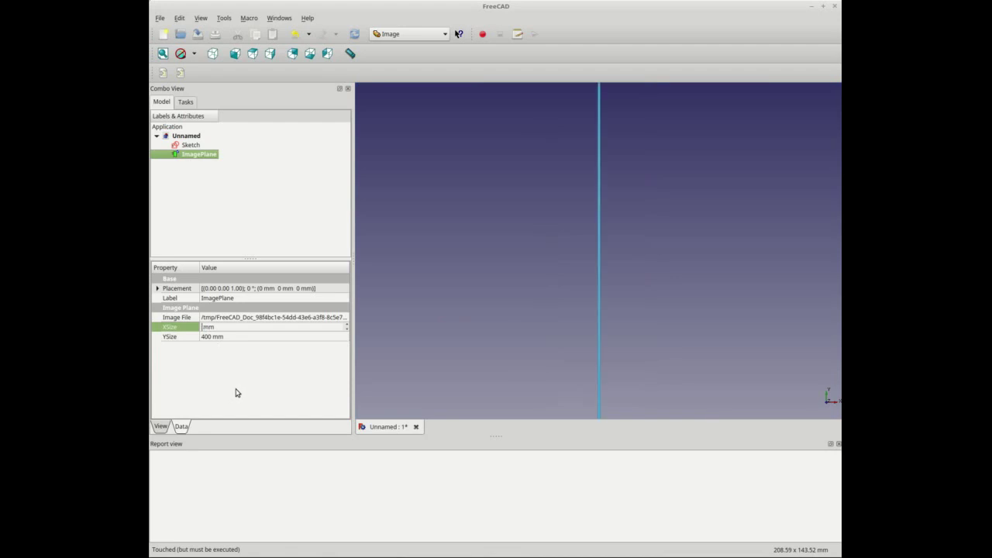
{"action": "key", "text": "Tab"}
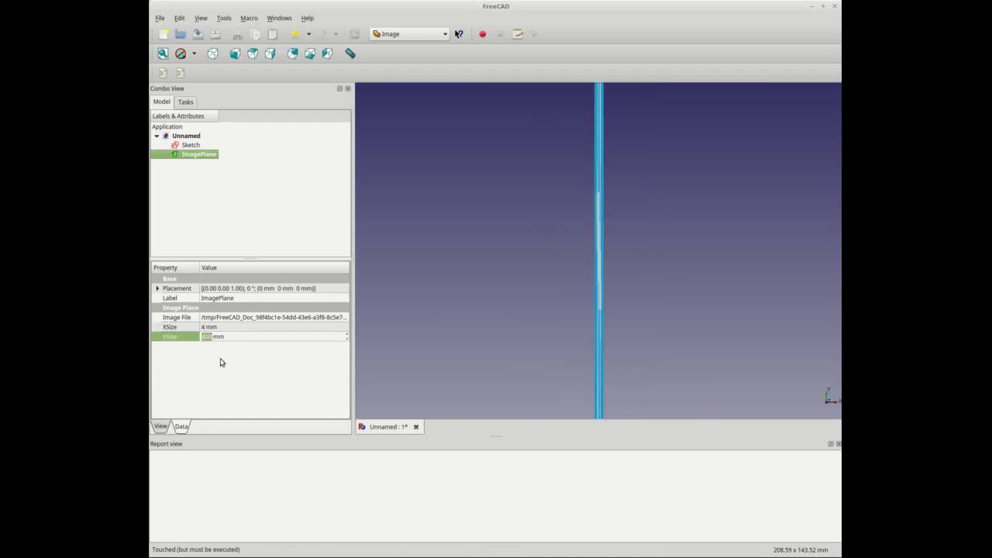
{"action": "key", "text": "BackSpace"}
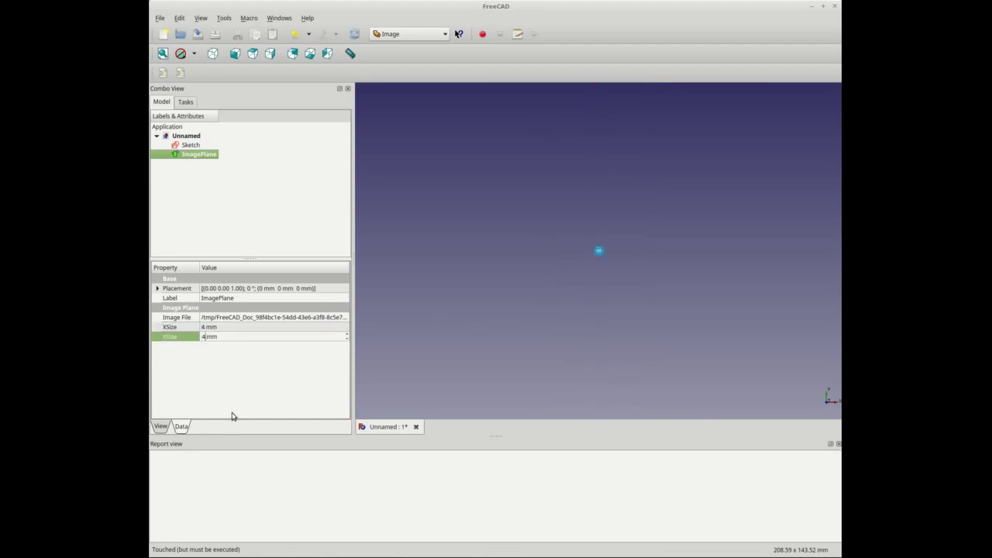
{"action": "left_click", "coordinate": [190, 146]}
Reopen the Sketch for editing and zoom in on the logo image
{"action": "double_click", "coordinate": [190, 146]}
{"action": "scroll", "coordinate": [628, 258], "scroll_direction": "up", "scroll_amount": 2}
{"action": "scroll", "coordinate": [628, 257], "scroll_direction": "up", "scroll_amount": 3}
{"action": "scroll", "coordinate": [628, 258], "scroll_direction": "up", "scroll_amount": 3}
{"action": "scroll", "coordinate": [616, 261], "scroll_direction": "up", "scroll_amount": 2}
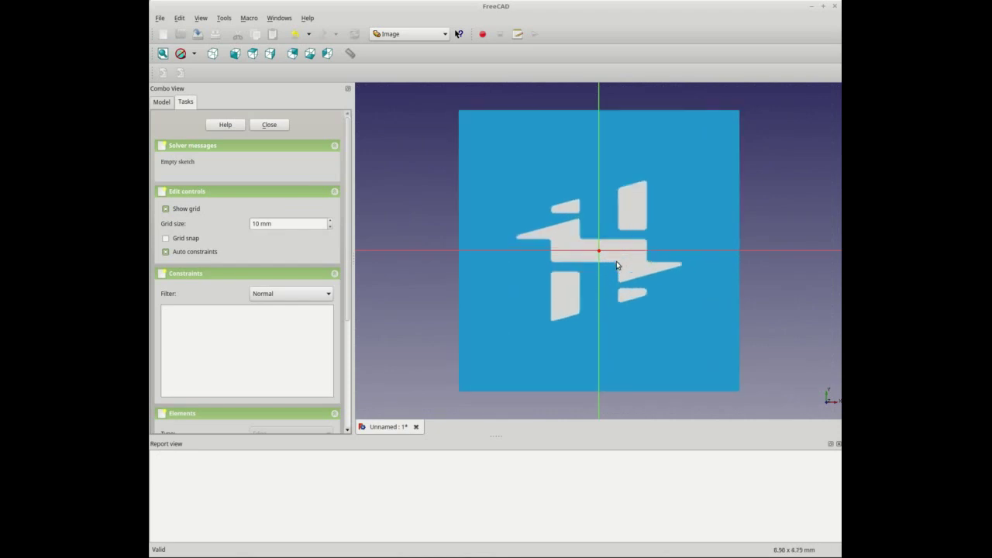
{"action": "scroll", "coordinate": [616, 264], "scroll_direction": "up", "scroll_amount": 1}
{"action": "scroll", "coordinate": [617, 265], "scroll_direction": "up", "scroll_amount": 1}
{"action": "scroll", "coordinate": [617, 264], "scroll_direction": "up", "scroll_amount": 1}
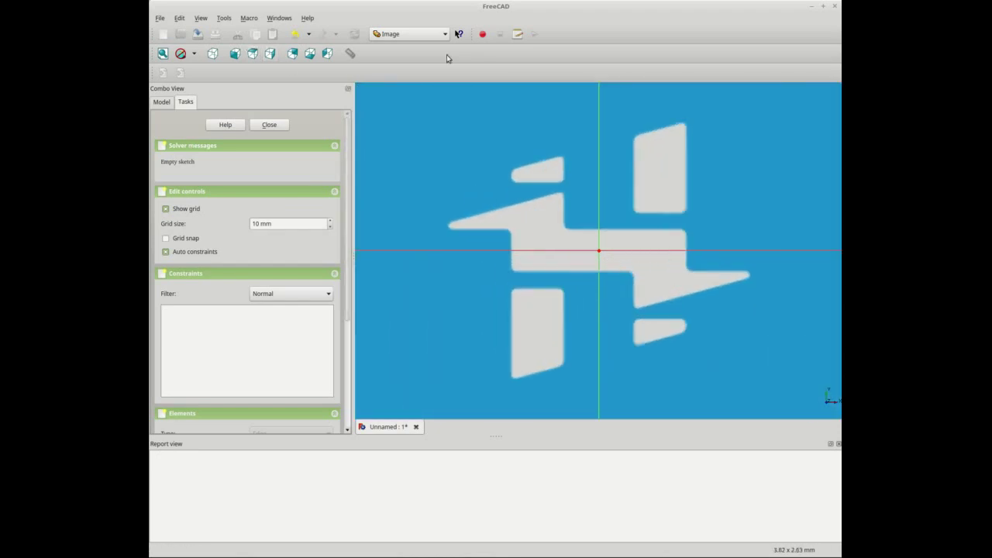
Switch to Part Design and regroup the sketcher geometry and constraint toolbars into separate rows
{"action": "left_click", "coordinate": [442, 34]}
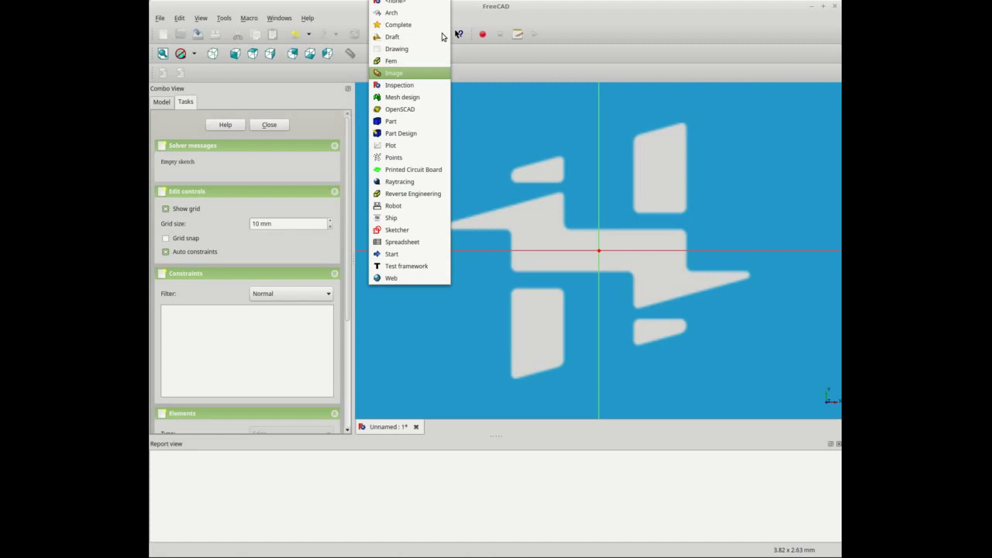
{"action": "left_click", "coordinate": [410, 134]}
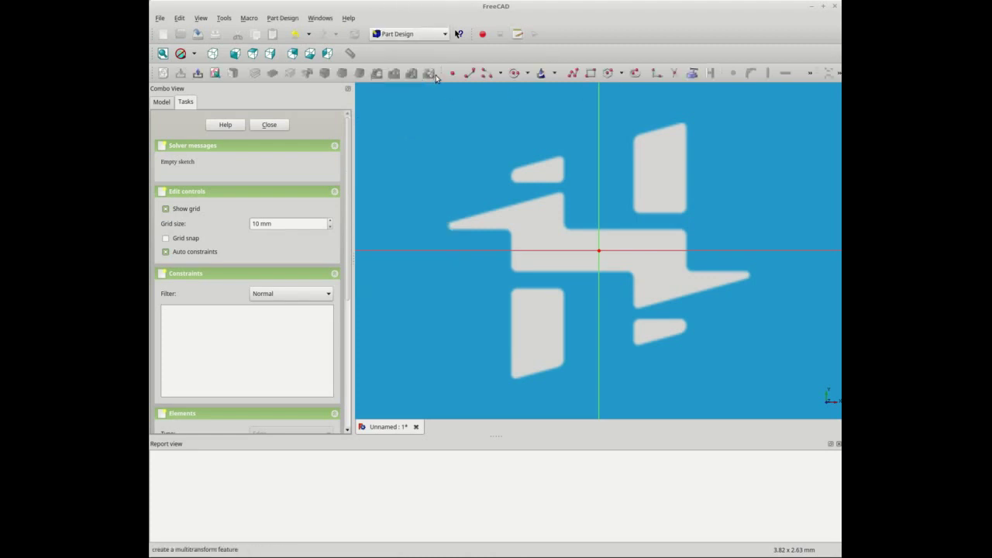
{"action": "left_click_drag", "start_coordinate": [440, 73], "coordinate": [271, 99]}
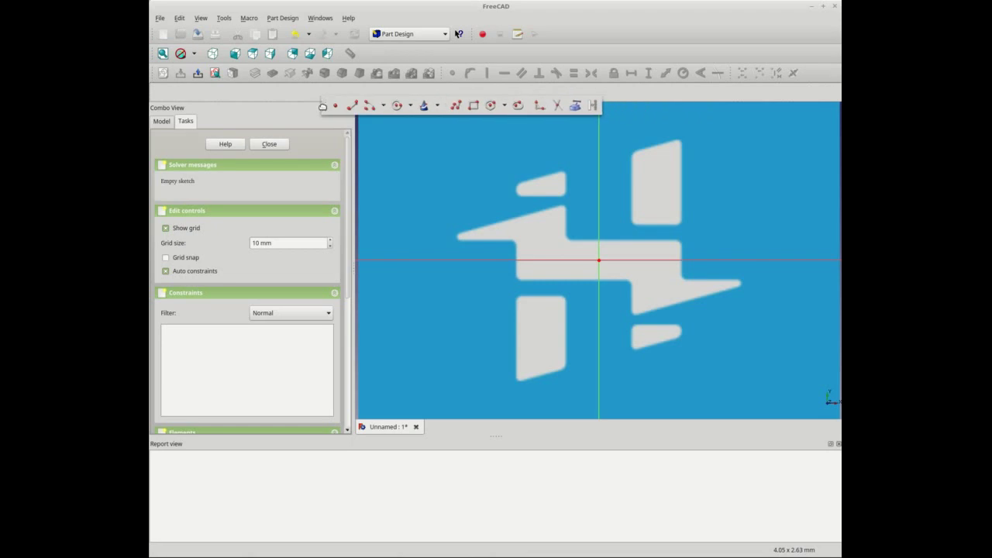
{"action": "mouse_move", "coordinate": [271, 99]}
{"action": "left_mouse_down"}
{"action": "mouse_move", "coordinate": [153, 94]}
{"action": "mouse_move", "coordinate": [167, 92]}
{"action": "left_mouse_up"}
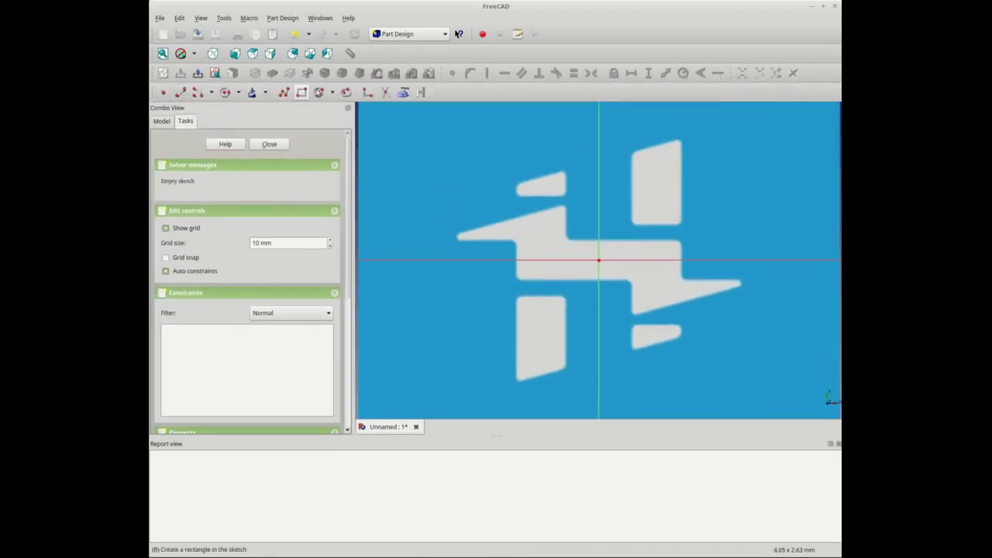
{"action": "left_click_drag", "start_coordinate": [449, 74], "coordinate": [434, 93]}
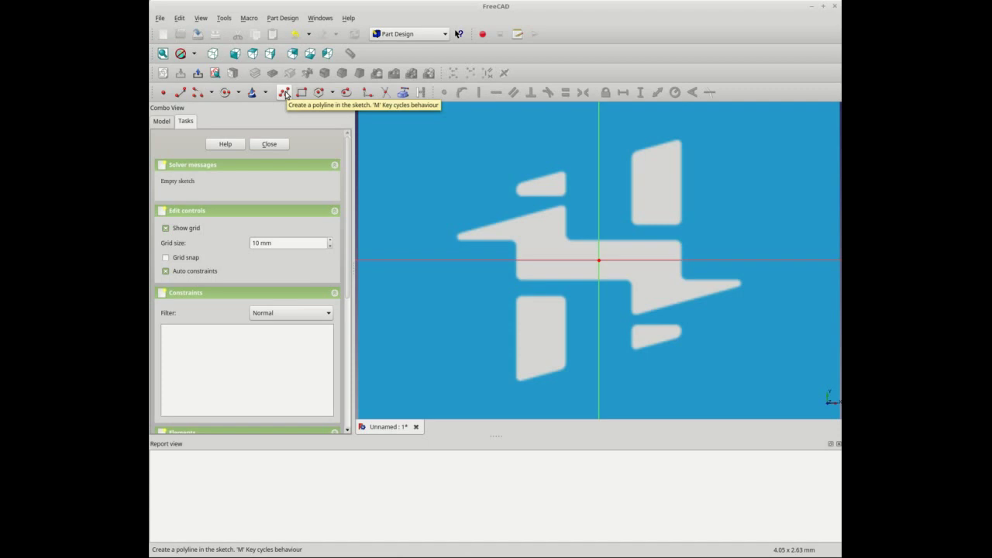
Trace the small slanted upper-left logo bar with a polyline outline
{"action": "left_click", "coordinate": [285, 95]}
{"action": "scroll", "coordinate": [540, 192], "scroll_direction": "up", "scroll_amount": 3}
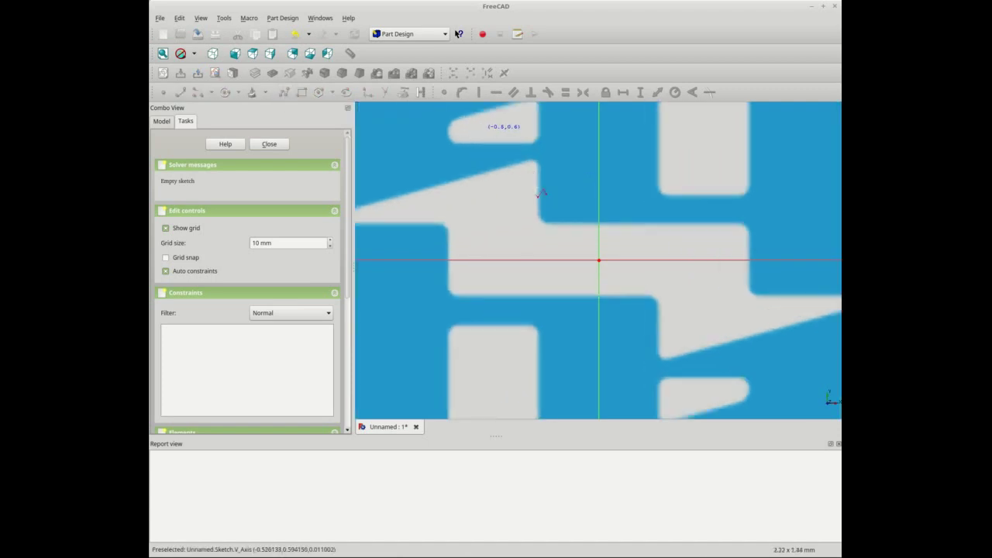
{"action": "scroll", "coordinate": [534, 161], "scroll_direction": "down", "scroll_amount": 1}
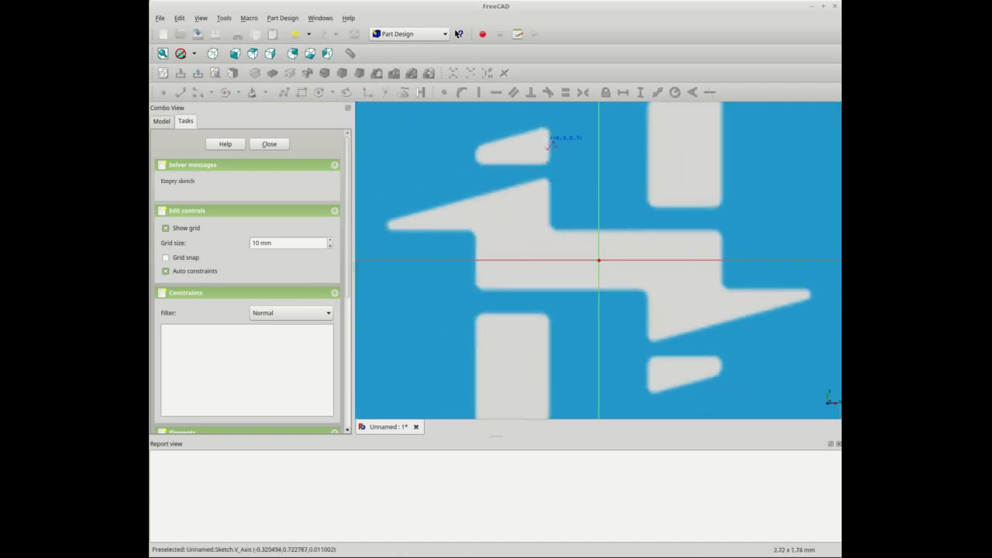
{"action": "left_click", "coordinate": [551, 149]}
{"action": "left_click", "coordinate": [551, 135]}
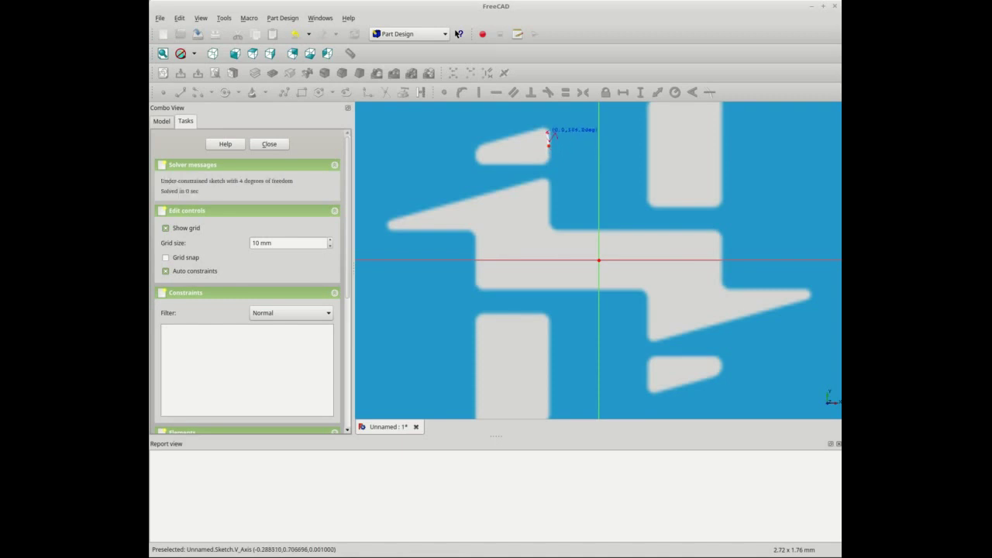
{"action": "left_click", "coordinate": [538, 131]}
{"action": "left_click", "coordinate": [479, 146]}
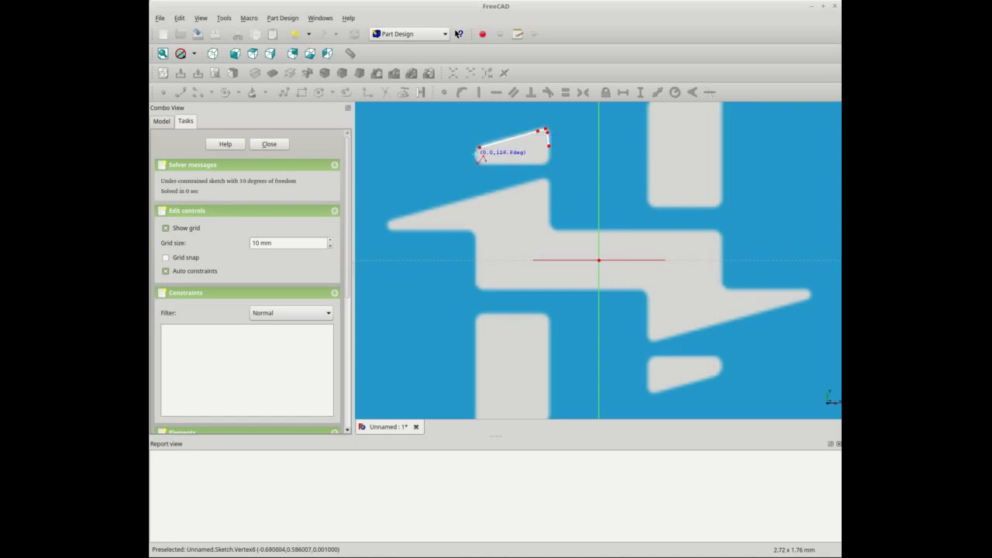
{"action": "left_click", "coordinate": [476, 156]}
{"action": "left_click", "coordinate": [482, 164]}
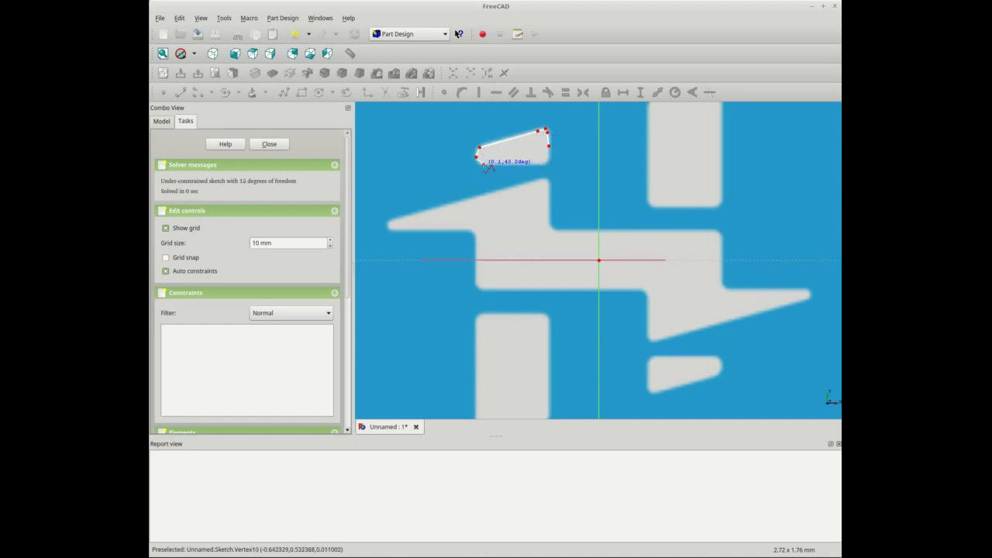
{"action": "left_click", "coordinate": [541, 165]}
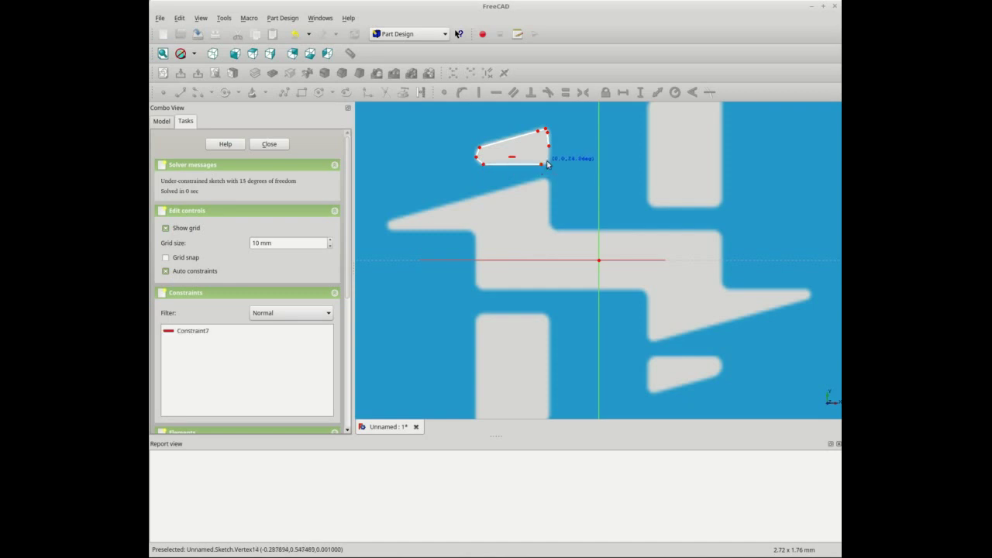
{"action": "left_click", "coordinate": [549, 159]}
{"action": "left_click", "coordinate": [550, 153]}
{"action": "right_click", "coordinate": [558, 178]}
Zoom in on the traced outline and box-select its two loose right-side endpoints
{"action": "scroll", "coordinate": [553, 160], "scroll_direction": "up", "scroll_amount": 2}
{"action": "scroll", "coordinate": [553, 159], "scroll_direction": "down", "scroll_amount": 1}
{"action": "scroll", "coordinate": [553, 160], "scroll_direction": "down", "scroll_amount": 1}
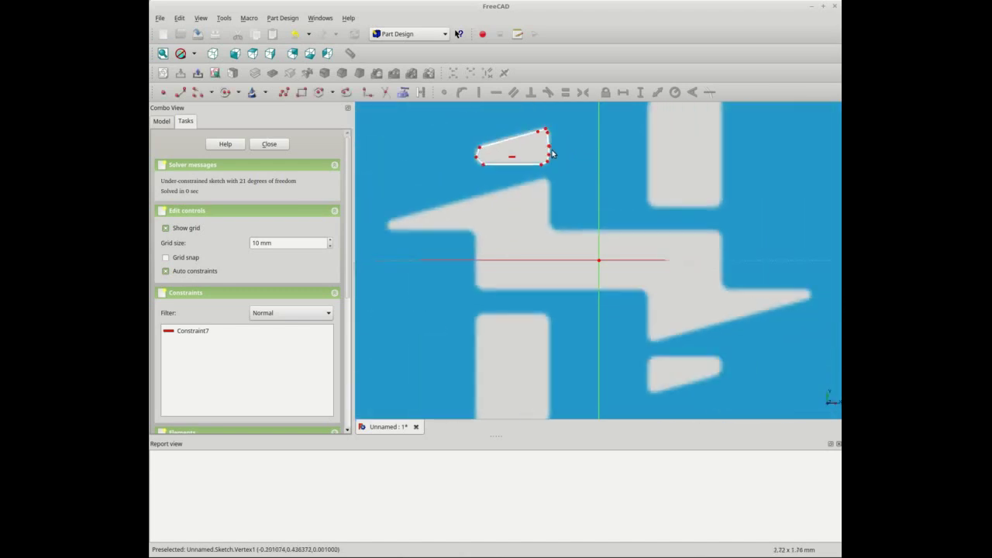
{"action": "scroll", "coordinate": [550, 174], "scroll_direction": "down", "scroll_amount": 1}
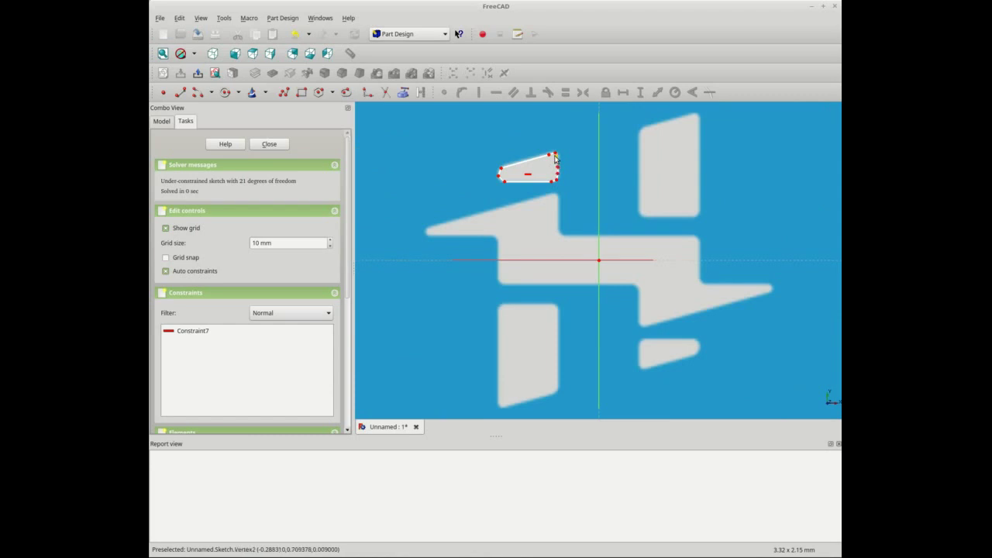
{"action": "middle_click_drag", "start_coordinate": [556, 176], "coordinate": [606, 248]}
{"action": "scroll", "coordinate": [606, 249], "scroll_direction": "up", "scroll_amount": 1}
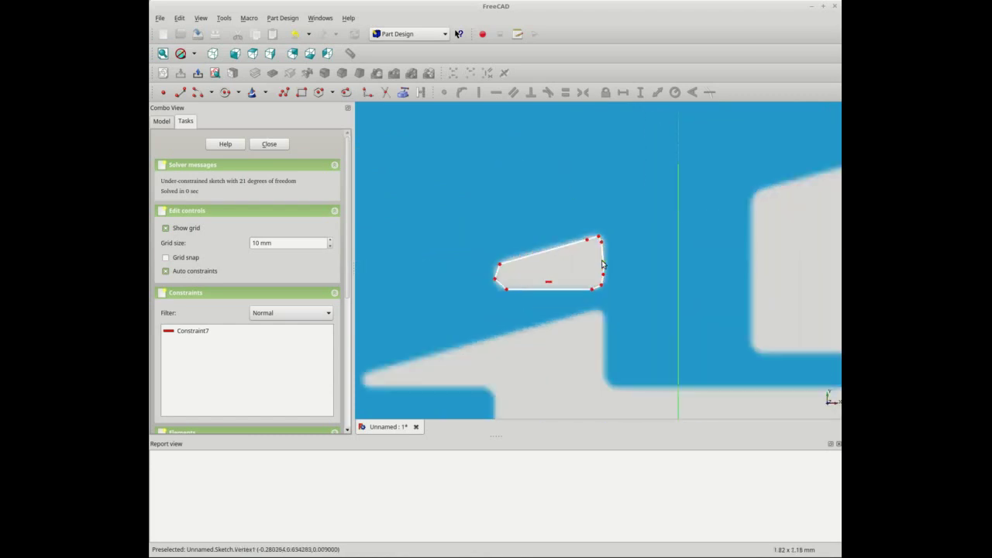
{"action": "scroll", "coordinate": [606, 254], "scroll_direction": "up", "scroll_amount": 1}
{"action": "scroll", "coordinate": [609, 262], "scroll_direction": "up", "scroll_amount": 1}
{"action": "left_click_drag", "start_coordinate": [623, 284], "coordinate": [633, 284]}
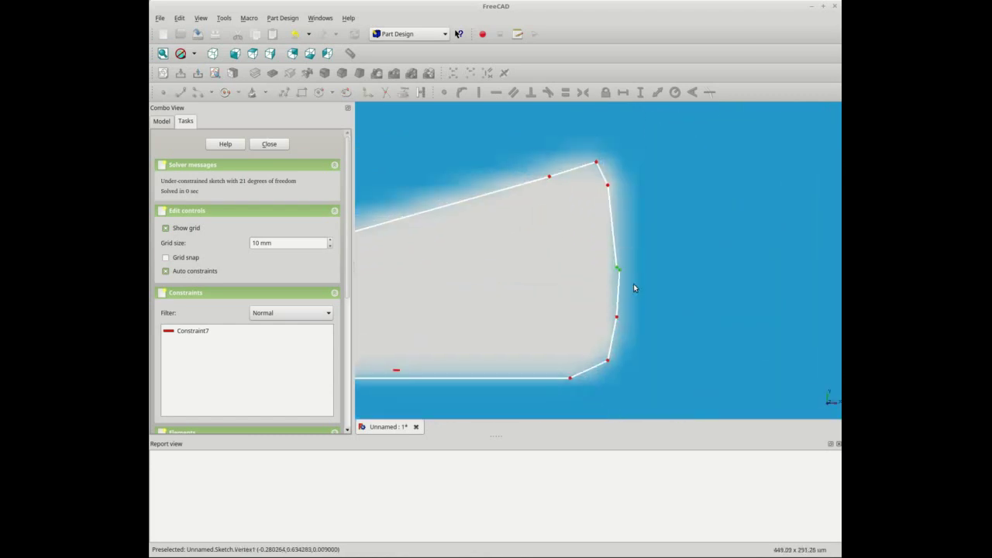
Make the two right-side endpoints coincident to close the small outline
{"action": "left_click", "coordinate": [444, 94]}
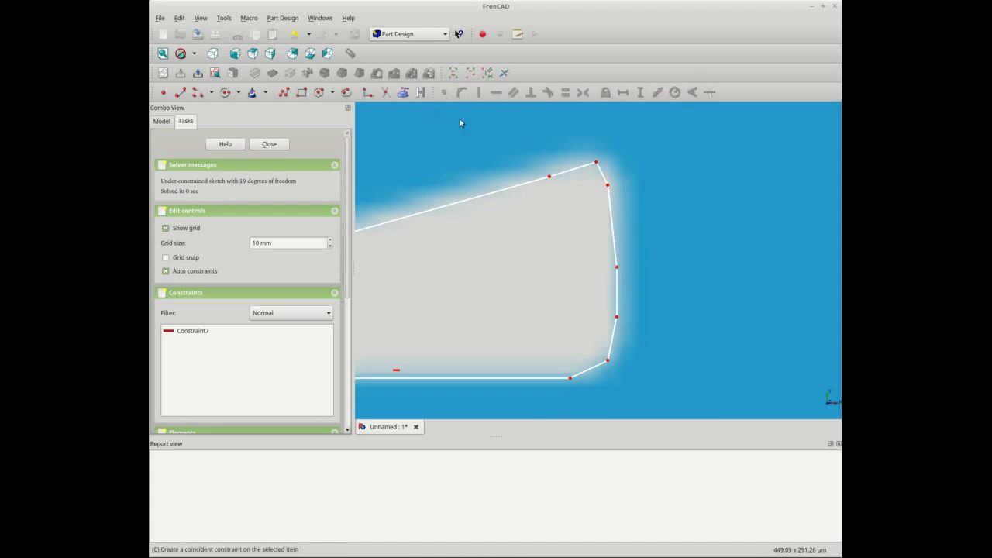
{"action": "scroll", "coordinate": [517, 202], "scroll_direction": "down", "scroll_amount": 1}
{"action": "scroll", "coordinate": [518, 202], "scroll_direction": "down", "scroll_amount": 2}
{"action": "scroll", "coordinate": [589, 223], "scroll_direction": "up", "scroll_amount": 2}
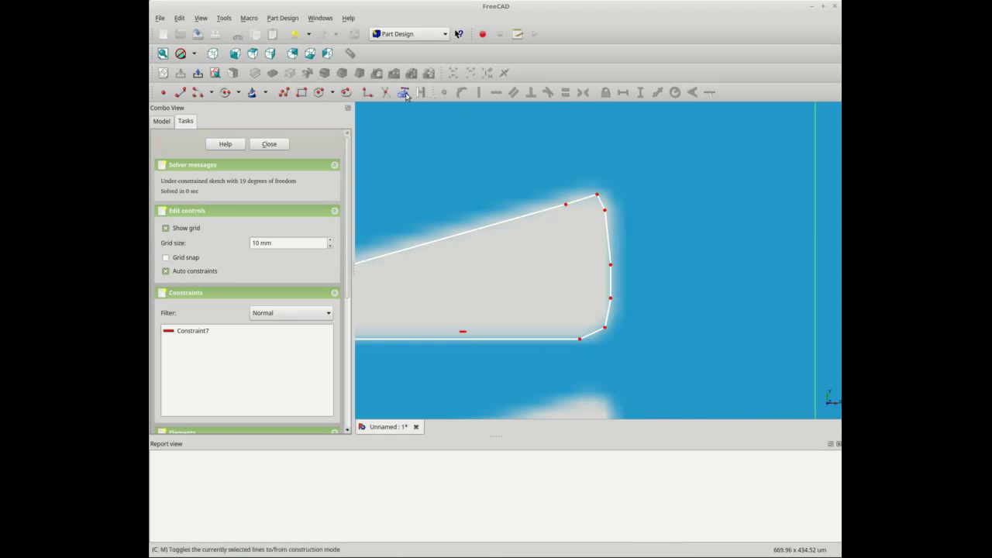
Fillet the small outline's top-right, bottom-right, bottom-left and top-left corners
{"action": "left_click", "coordinate": [368, 92]}
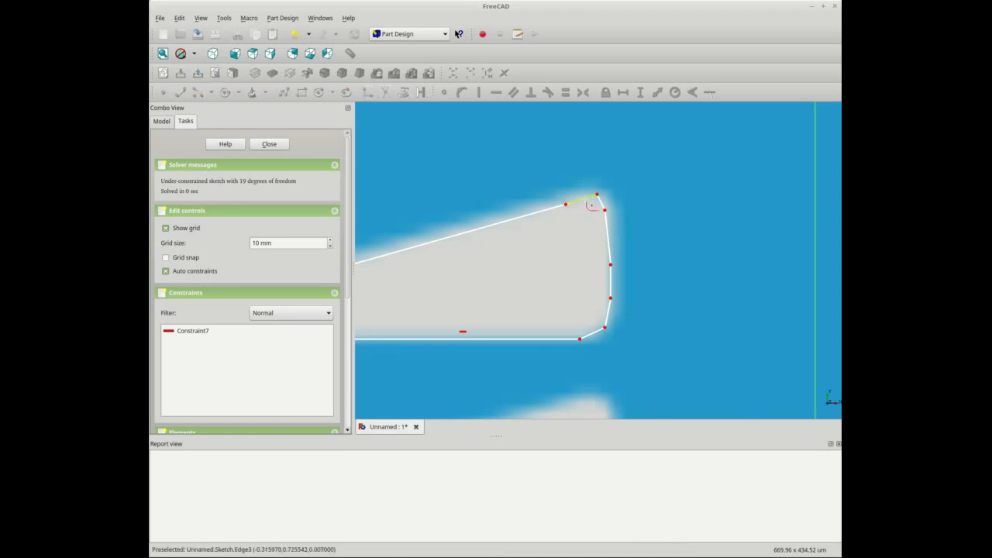
{"action": "left_click", "coordinate": [606, 212]}
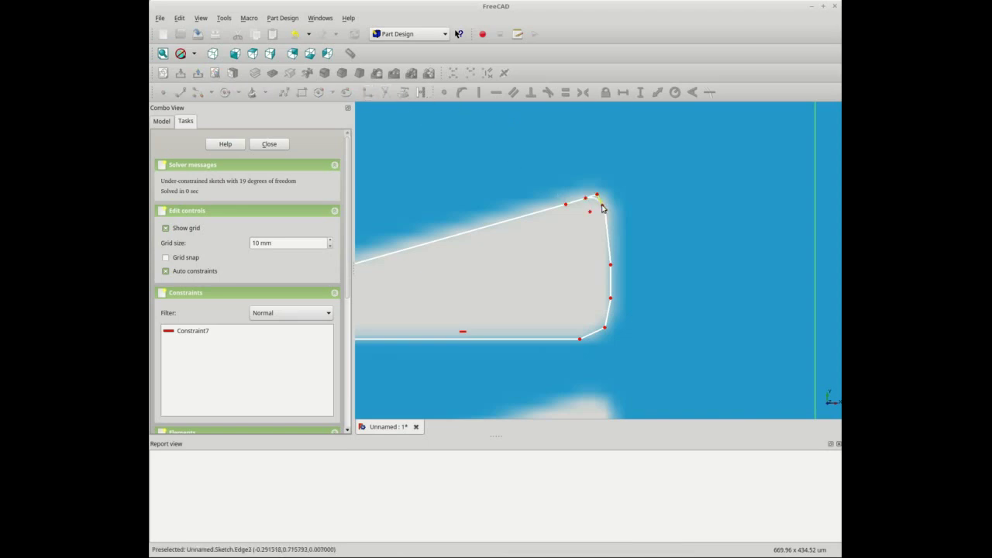
{"action": "left_click", "coordinate": [609, 329]}
{"action": "scroll", "coordinate": [521, 317], "scroll_direction": "down", "scroll_amount": 5}
{"action": "scroll", "coordinate": [497, 304], "scroll_direction": "up", "scroll_amount": 5}
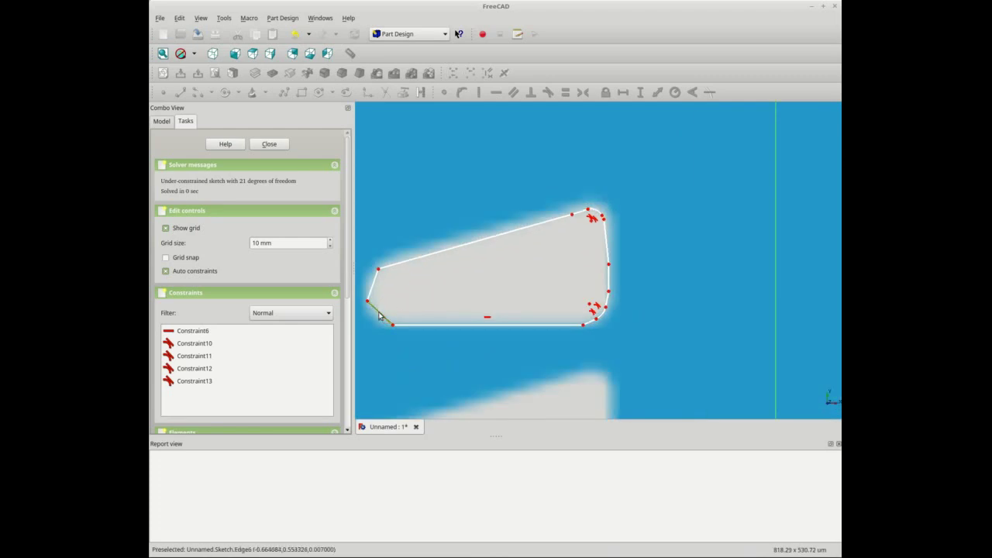
{"action": "left_click", "coordinate": [373, 290]}
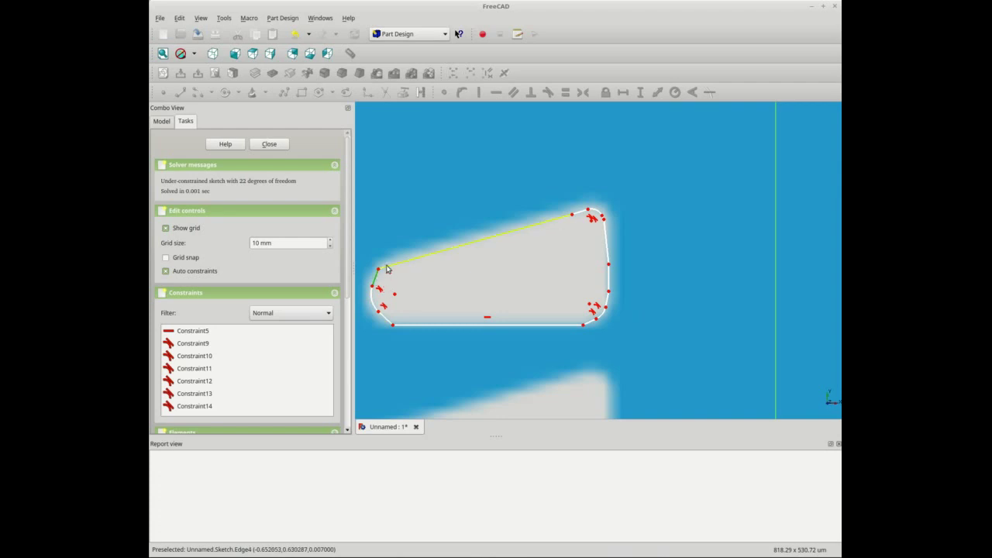
{"action": "left_click", "coordinate": [388, 267]}
{"action": "scroll", "coordinate": [422, 295], "scroll_direction": "down", "scroll_amount": 2}
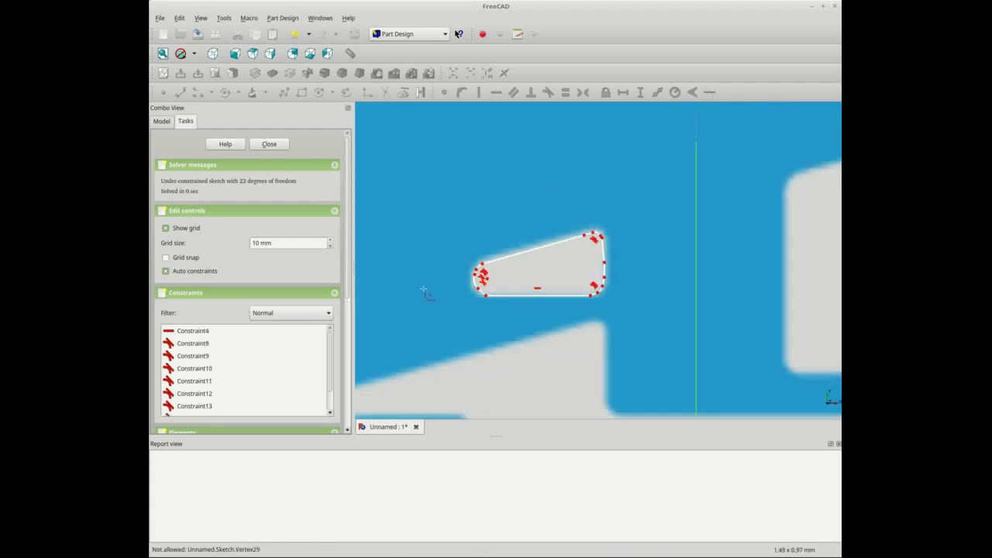
{"action": "scroll", "coordinate": [423, 290], "scroll_direction": "down", "scroll_amount": 2}
{"action": "scroll", "coordinate": [431, 300], "scroll_direction": "down", "scroll_amount": 2}
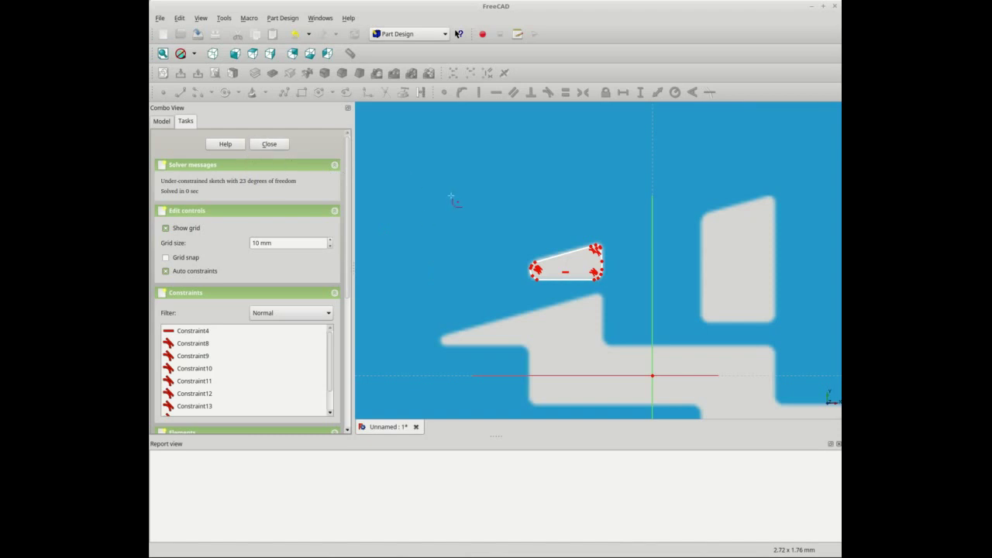
{"action": "scroll", "coordinate": [598, 225], "scroll_direction": "down", "scroll_amount": 2}
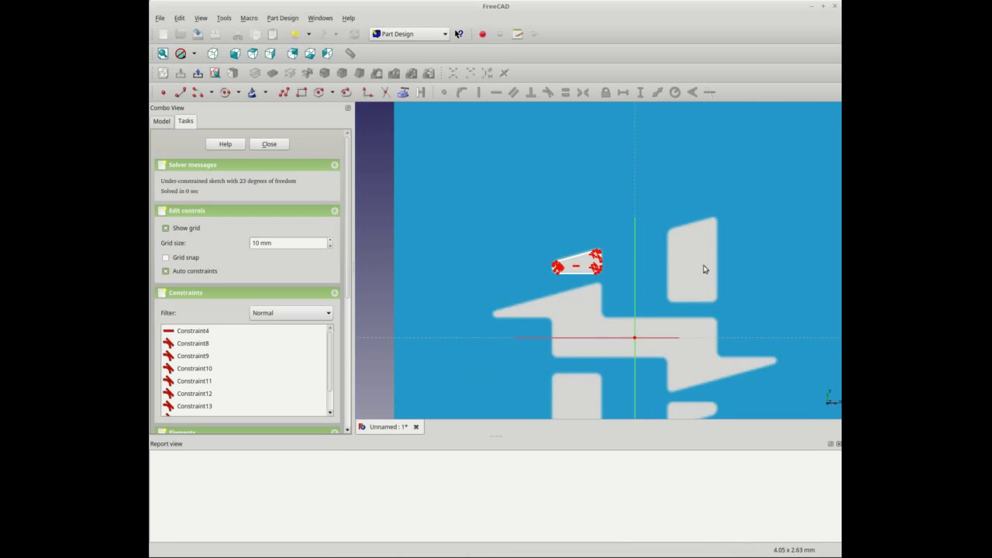
{"action": "scroll", "coordinate": [576, 252], "scroll_direction": "up", "scroll_amount": 1}
{"action": "scroll", "coordinate": [576, 251], "scroll_direction": "up", "scroll_amount": 2}
Trace the tall upright logo piece as a closed polyline outline
{"action": "scroll", "coordinate": [576, 252], "scroll_direction": "up", "scroll_amount": 1}
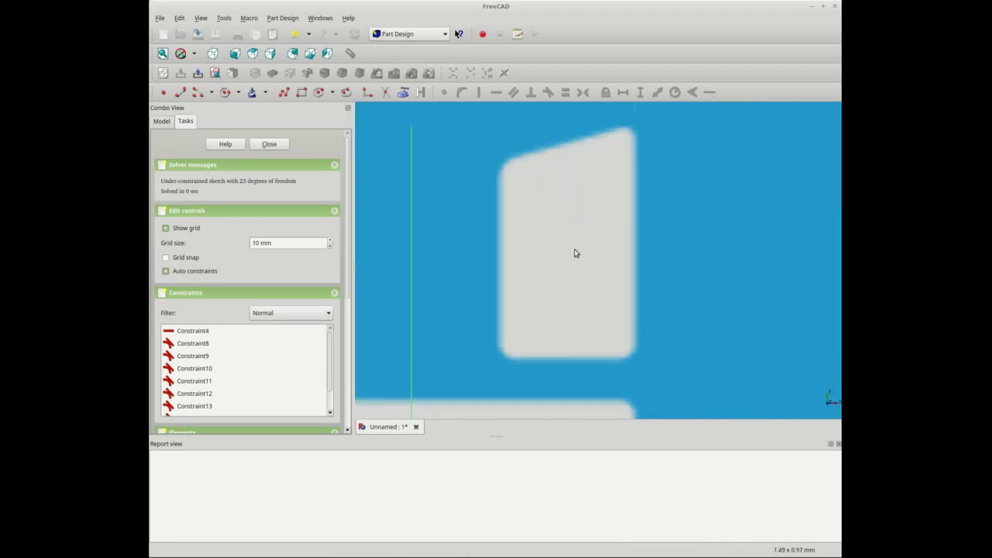
{"action": "left_click", "coordinate": [283, 92]}
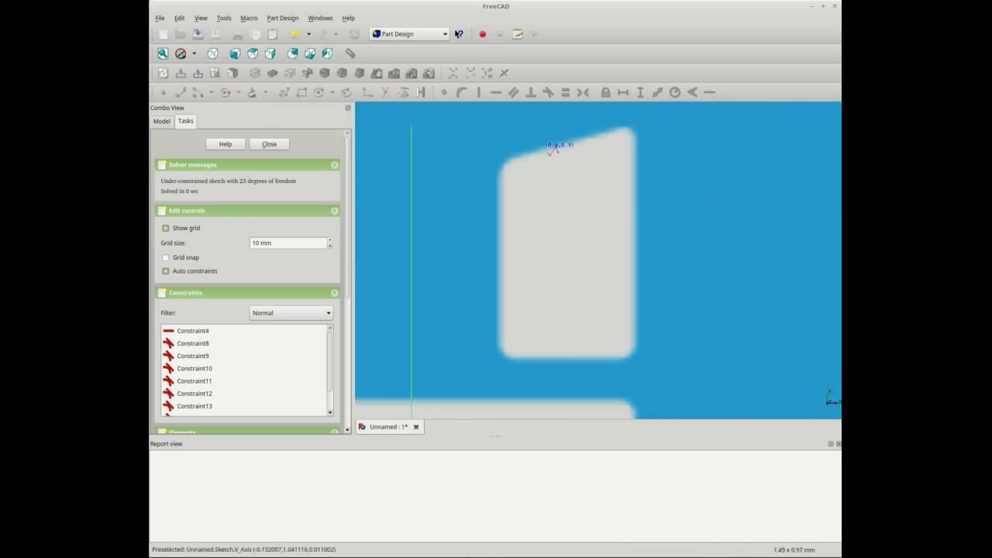
{"action": "left_click", "coordinate": [617, 138]}
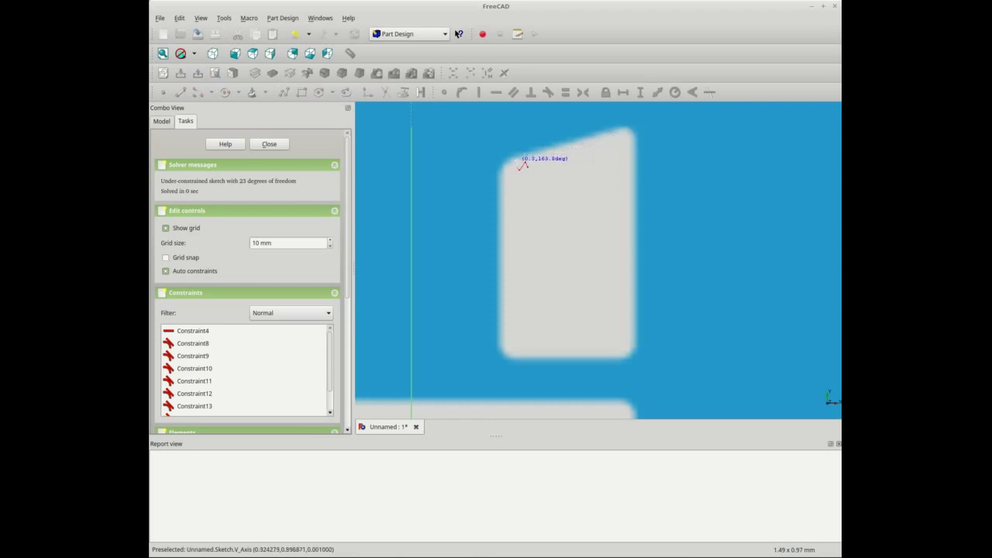
{"action": "left_click", "coordinate": [518, 160]}
{"action": "left_click", "coordinate": [508, 165]}
{"action": "left_click", "coordinate": [505, 185]}
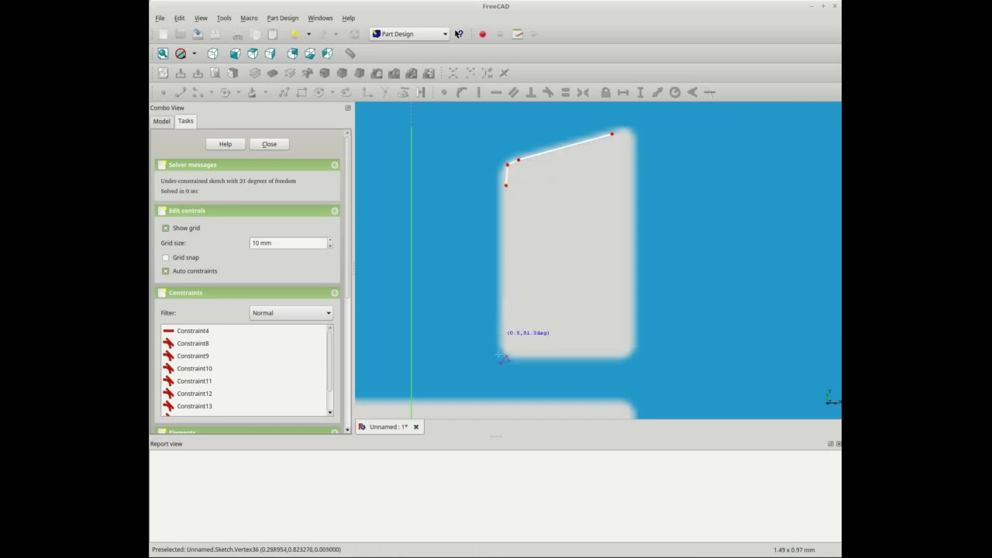
{"action": "left_click", "coordinate": [505, 341]}
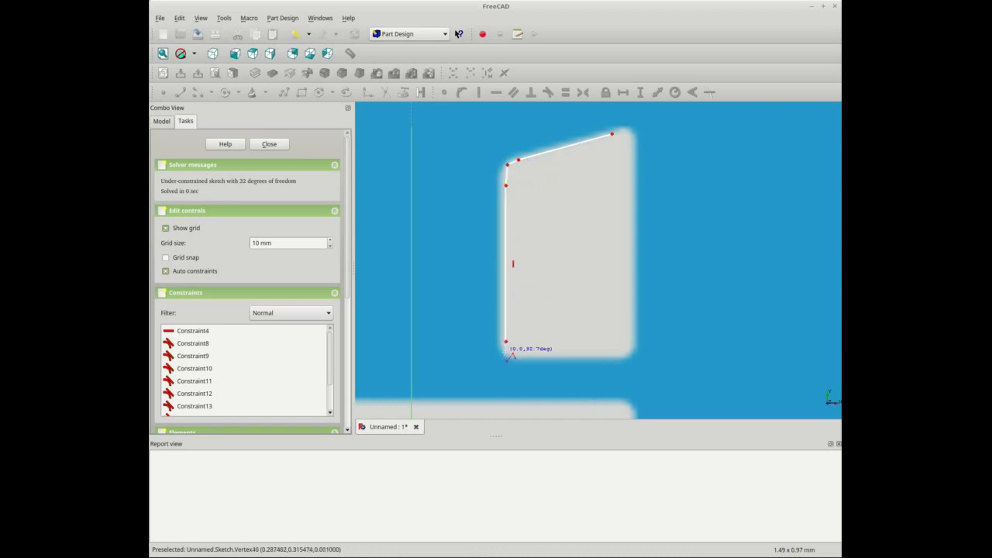
{"action": "left_click", "coordinate": [507, 354]}
{"action": "left_click", "coordinate": [521, 354]}
{"action": "left_click", "coordinate": [616, 355]}
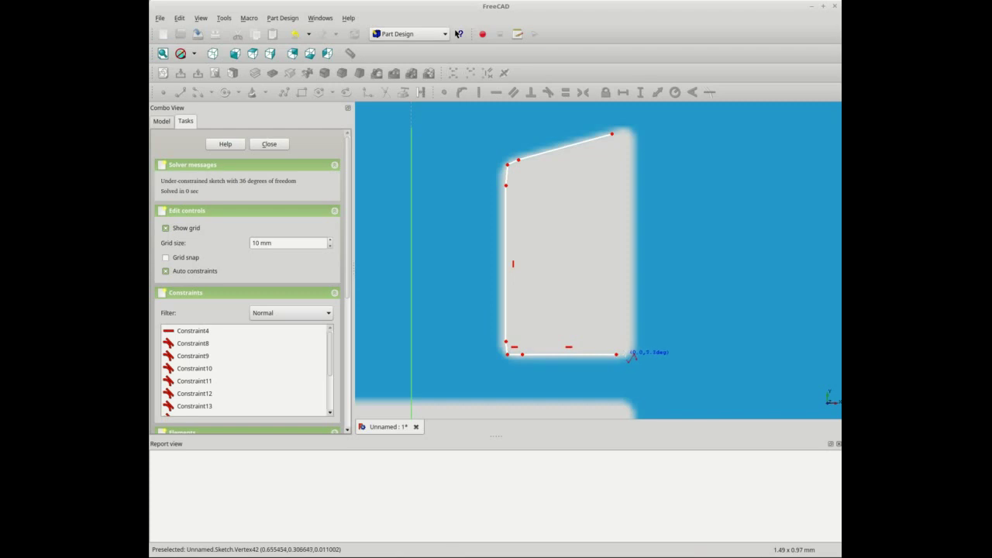
{"action": "left_click", "coordinate": [631, 341]}
{"action": "left_click", "coordinate": [632, 142]}
{"action": "left_click", "coordinate": [629, 134]}
{"action": "key", "text": "Escape"}
Fillet all four corners of the tall upright outline
{"action": "left_click", "coordinate": [368, 92]}
{"action": "left_click", "coordinate": [518, 165]}
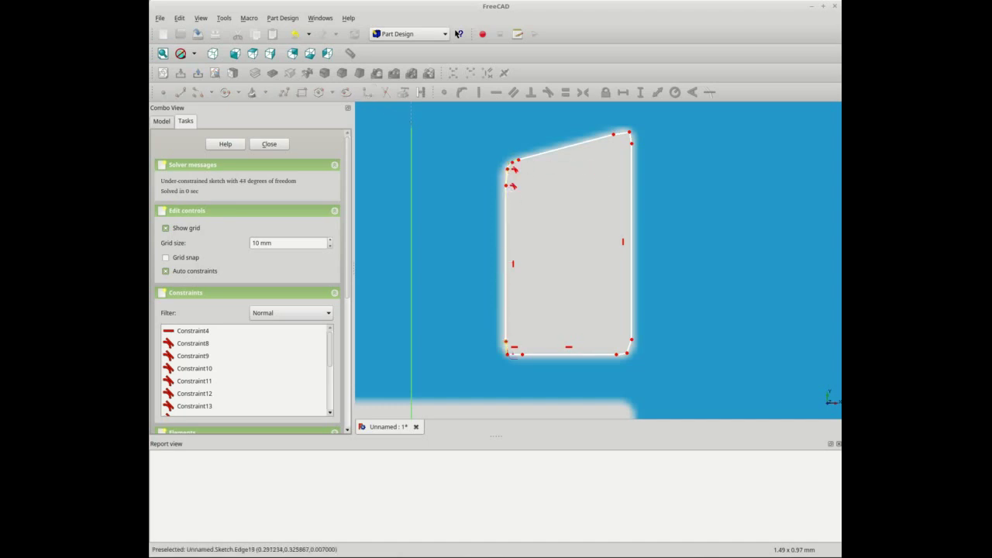
{"action": "left_click", "coordinate": [521, 359]}
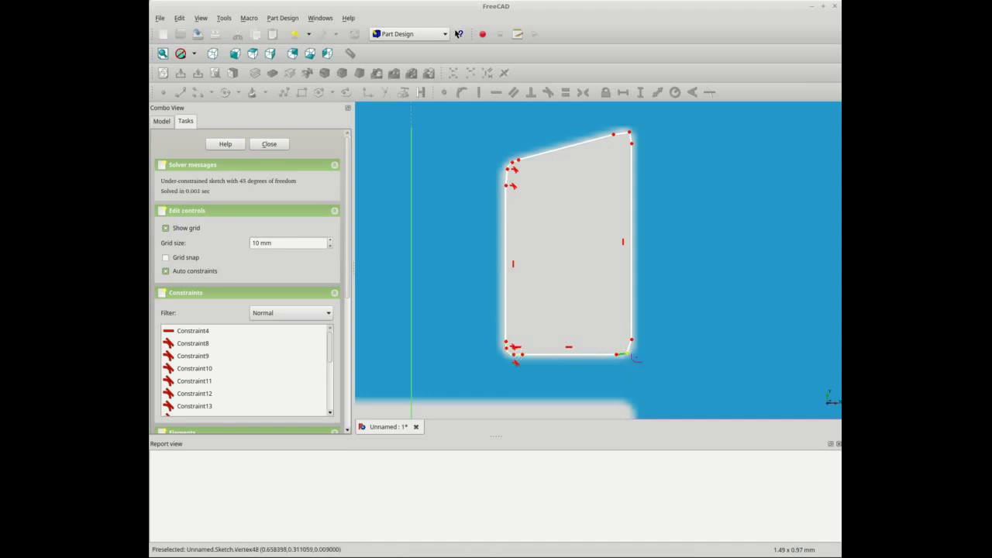
{"action": "left_click", "coordinate": [630, 350]}
{"action": "left_click", "coordinate": [622, 136]}
Recenter the view and trace the zigzag piece's top corner, left wing tip and lower edge
{"action": "scroll", "coordinate": [622, 137], "scroll_direction": "down", "scroll_amount": 5}
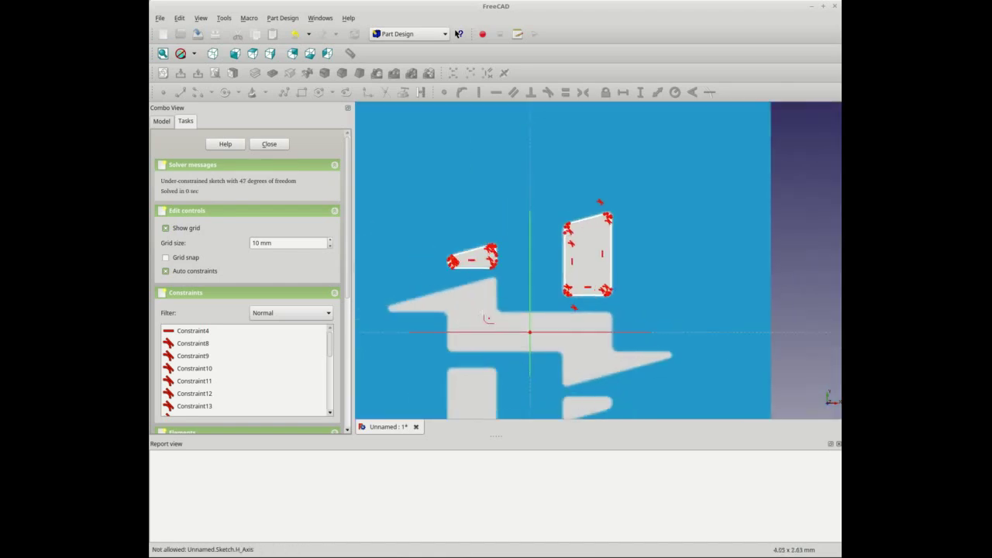
{"action": "key", "text": "Escape"}
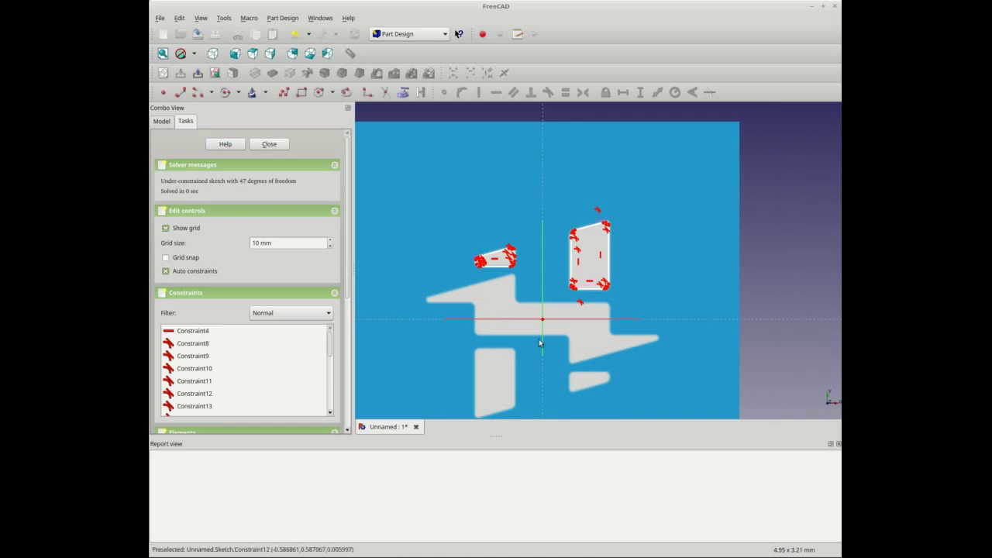
{"action": "middle_click", "coordinate": [542, 318]}
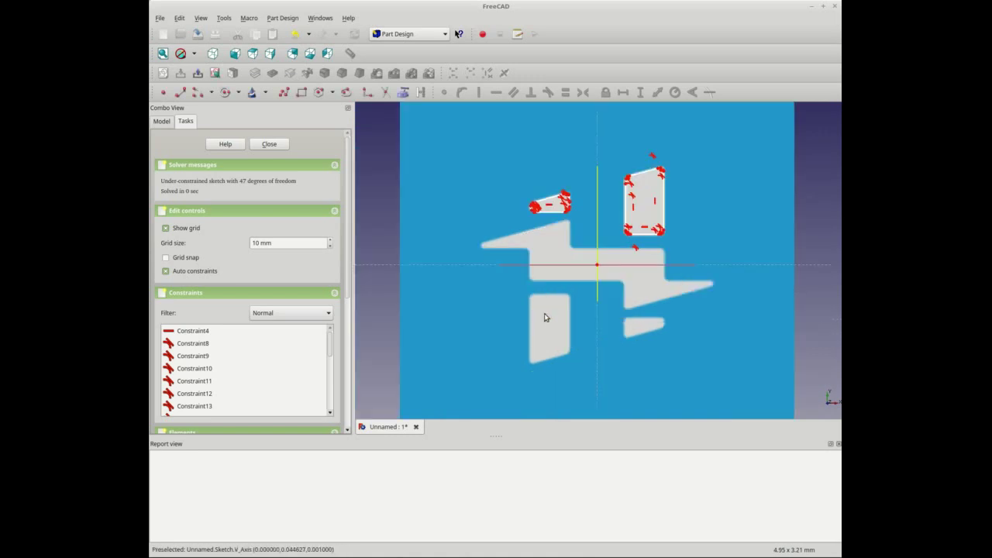
{"action": "scroll", "coordinate": [592, 257], "scroll_direction": "up", "scroll_amount": 2}
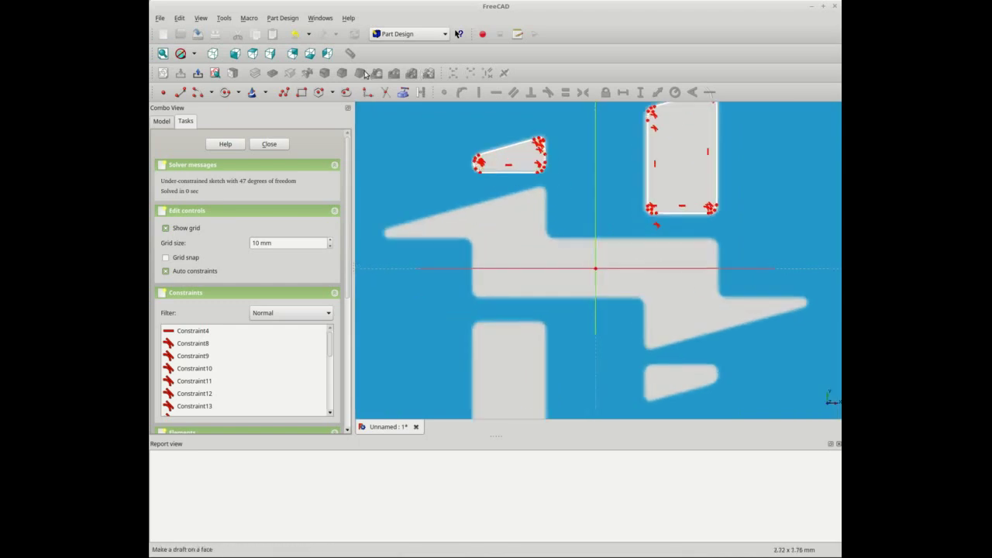
{"action": "left_click", "coordinate": [301, 93]}
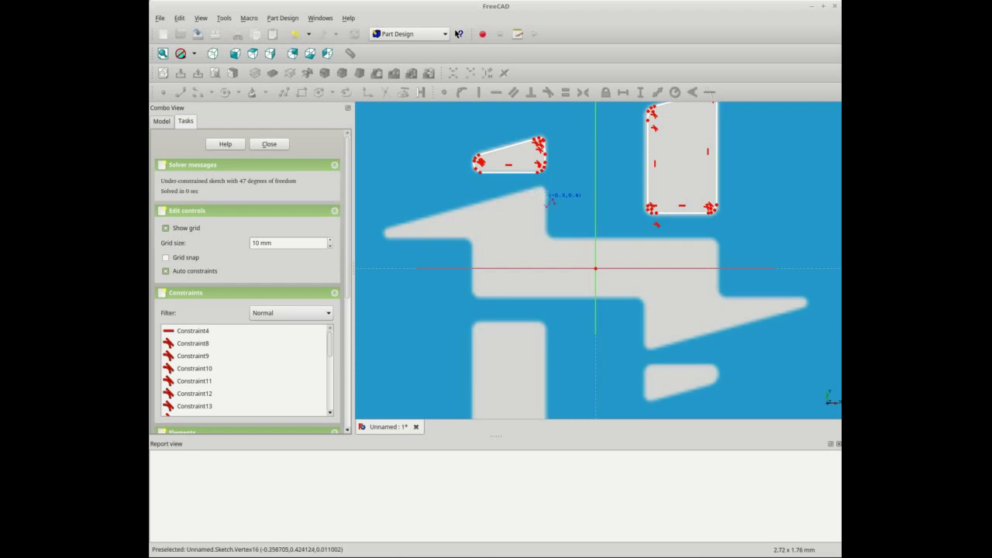
{"action": "left_click", "coordinate": [545, 194]}
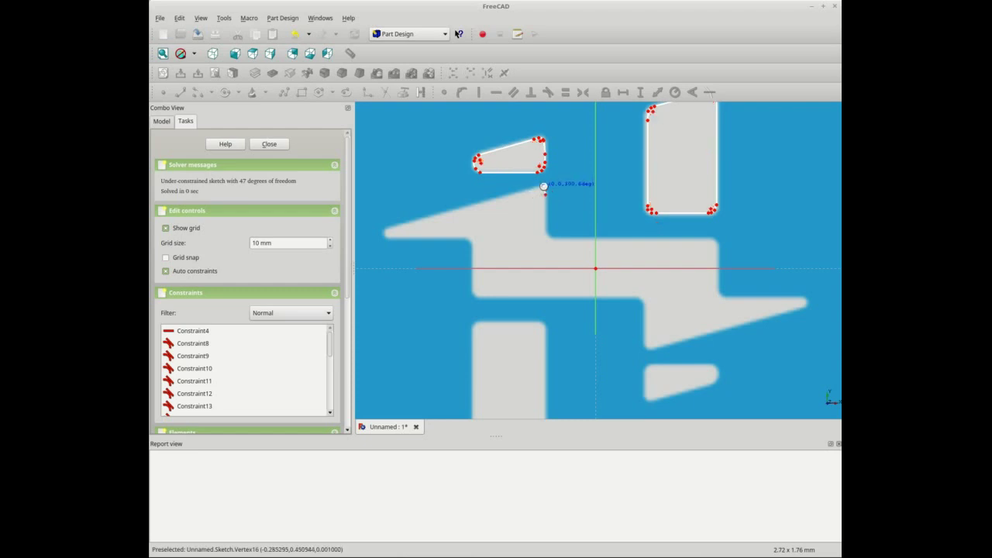
{"action": "left_click", "coordinate": [535, 192]}
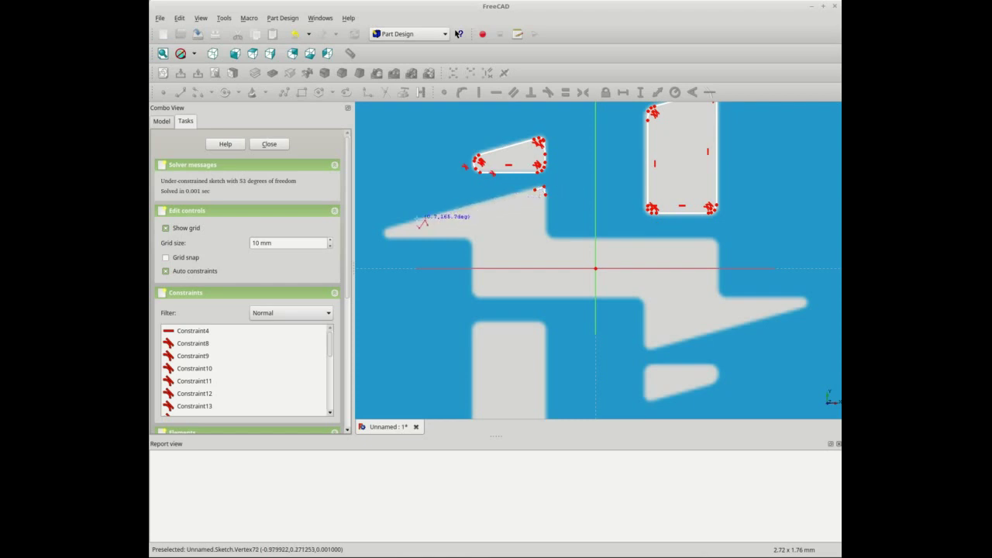
{"action": "left_click", "coordinate": [390, 231]}
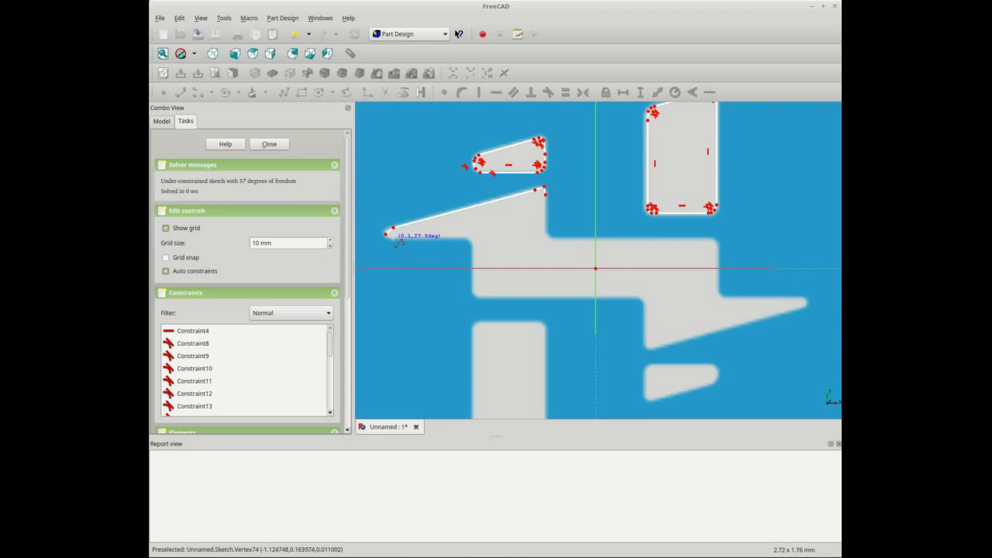
{"action": "left_click", "coordinate": [467, 235]}
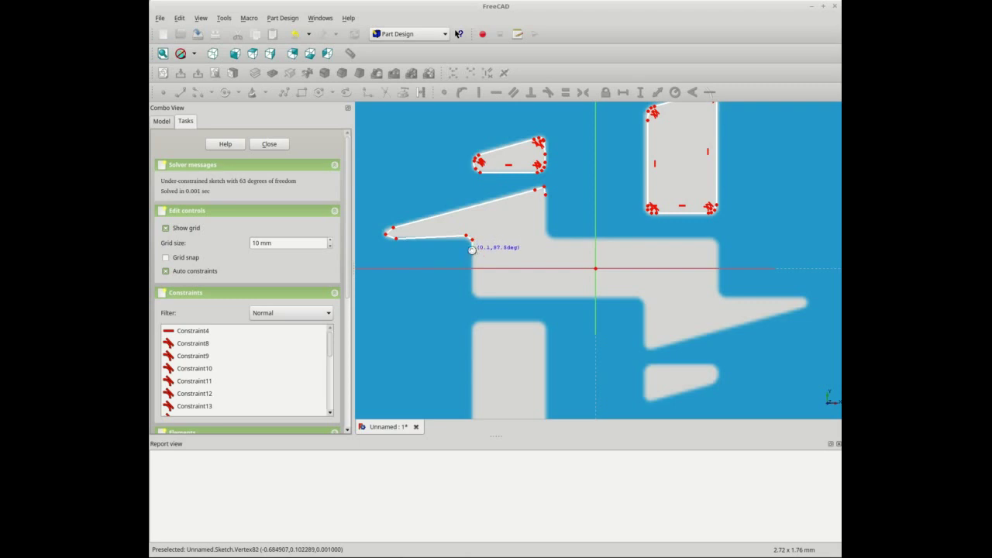
{"action": "left_click", "coordinate": [472, 287]}
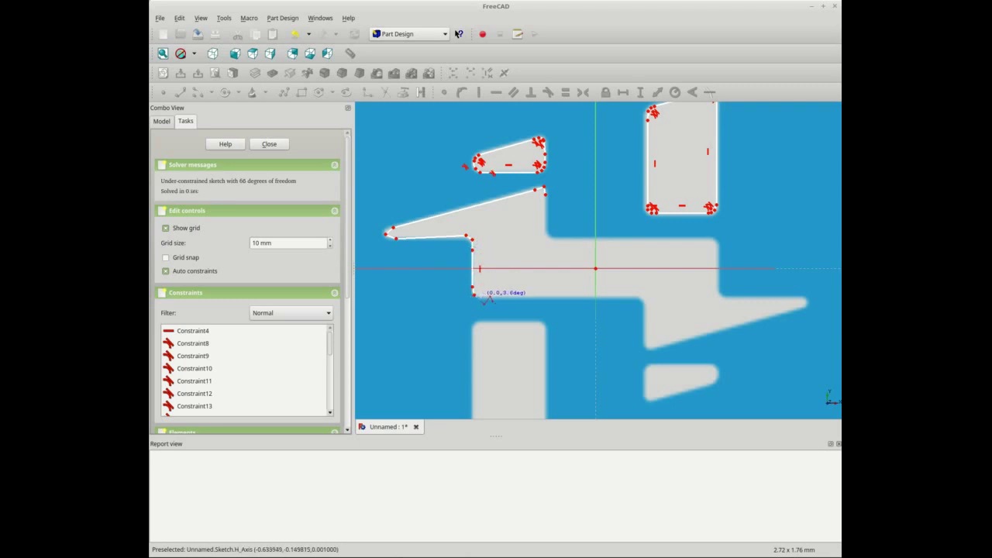
{"action": "left_click", "coordinate": [484, 297]}
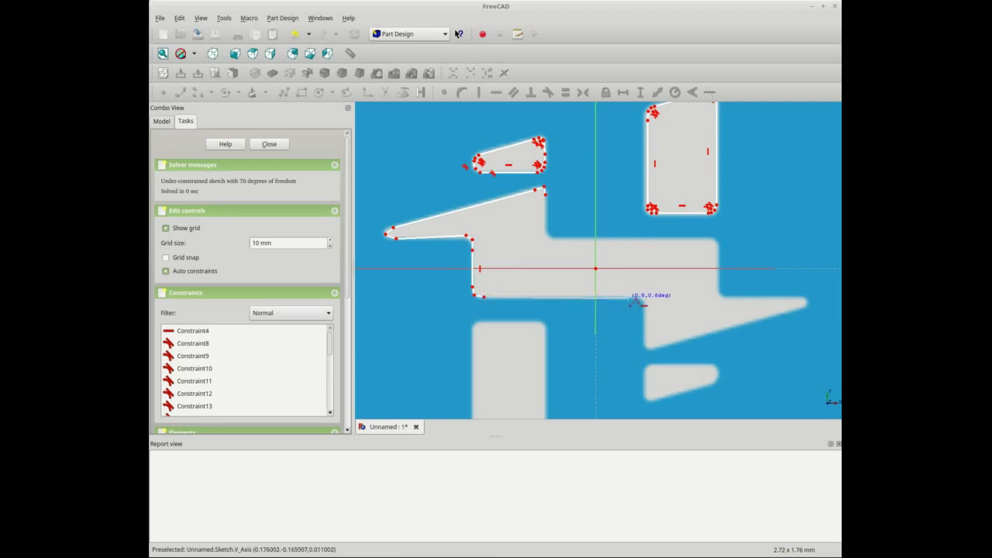
Continue the zigzag outline along the long bottom edge, right step edge and right arm tip
{"action": "left_click", "coordinate": [636, 297]}
{"action": "left_click", "coordinate": [641, 300]}
{"action": "left_click", "coordinate": [646, 311]}
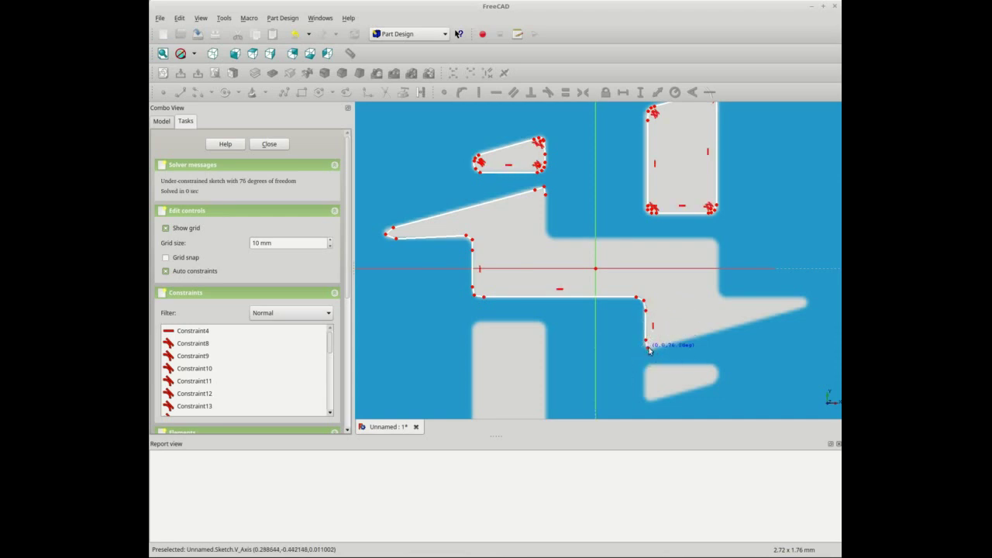
{"action": "left_click", "coordinate": [659, 346]}
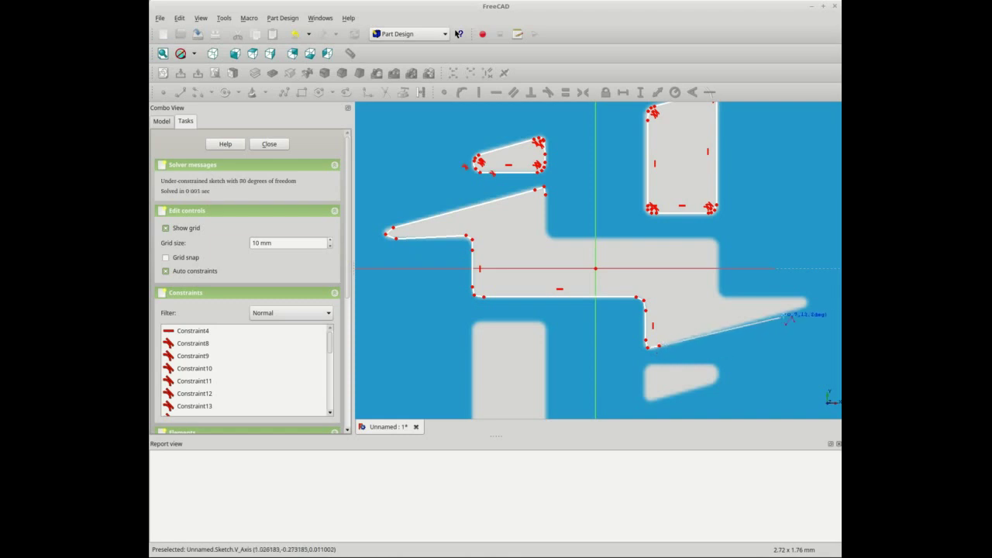
{"action": "left_click", "coordinate": [800, 308]}
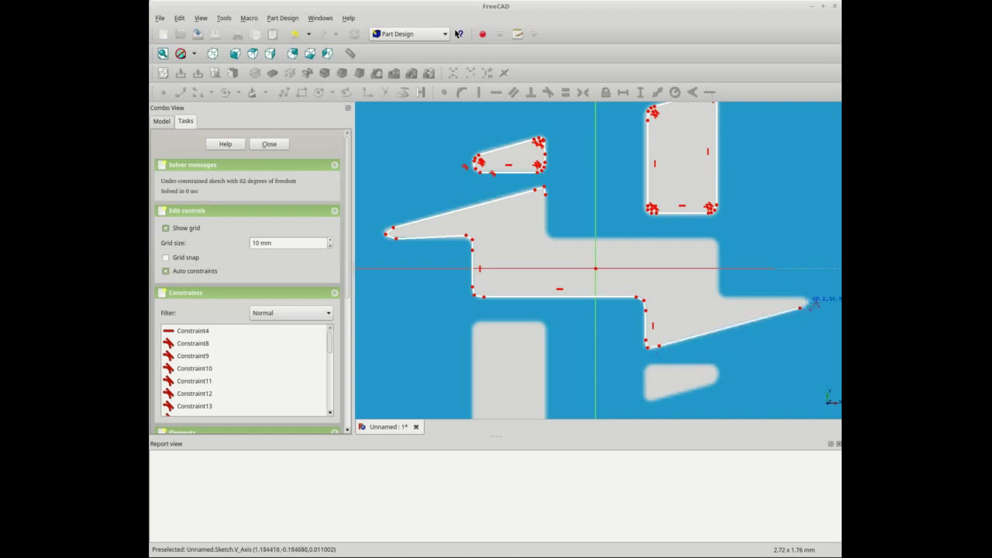
{"action": "left_click", "coordinate": [806, 300]}
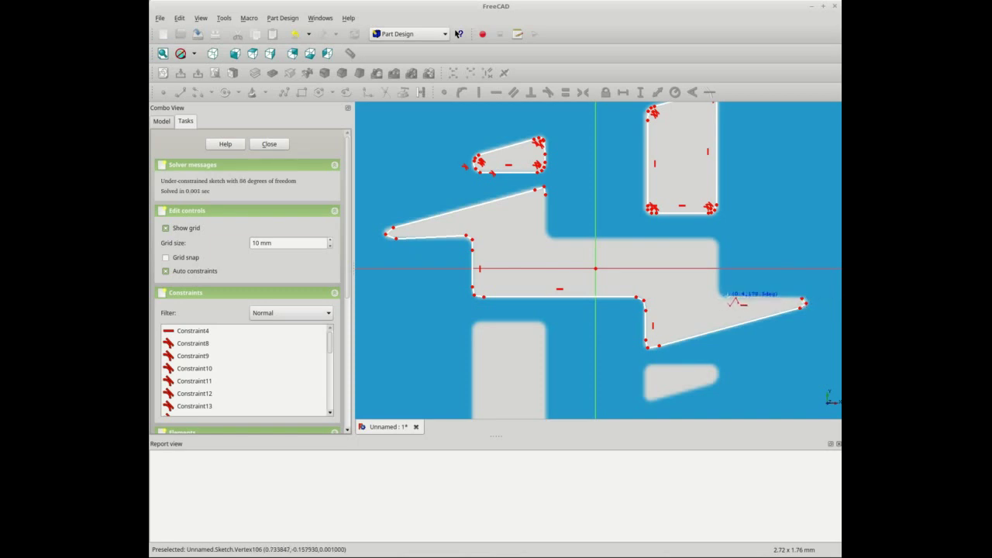
{"action": "left_click", "coordinate": [723, 298]}
Trace up the right side and along the central bar's top, closing the zigzag profile
{"action": "left_click", "coordinate": [722, 298]}
{"action": "left_click", "coordinate": [721, 292]}
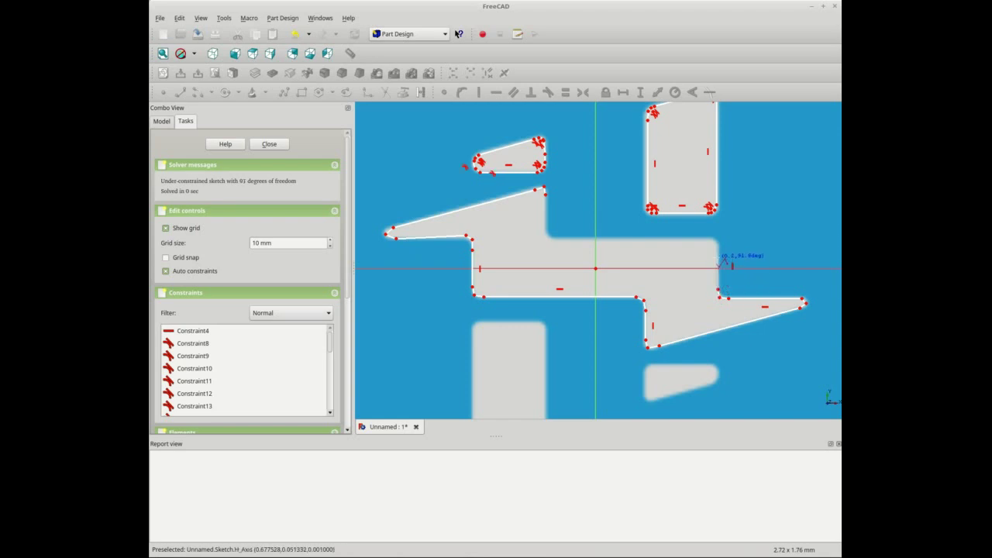
{"action": "left_click", "coordinate": [718, 246]}
{"action": "left_click", "coordinate": [715, 241]}
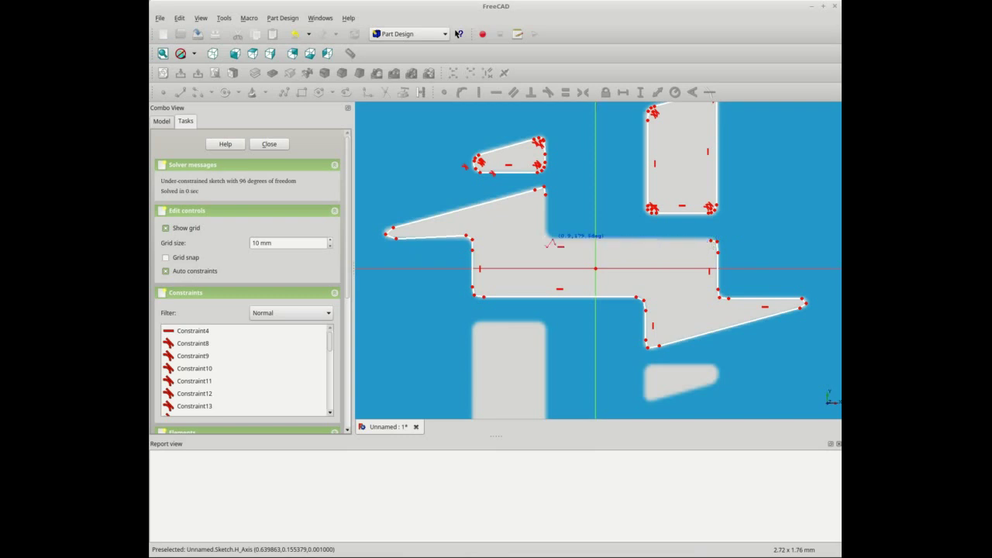
{"action": "left_click", "coordinate": [553, 242]}
{"action": "left_click", "coordinate": [548, 239]}
{"action": "left_click", "coordinate": [549, 237]}
{"action": "left_click", "coordinate": [545, 192]}
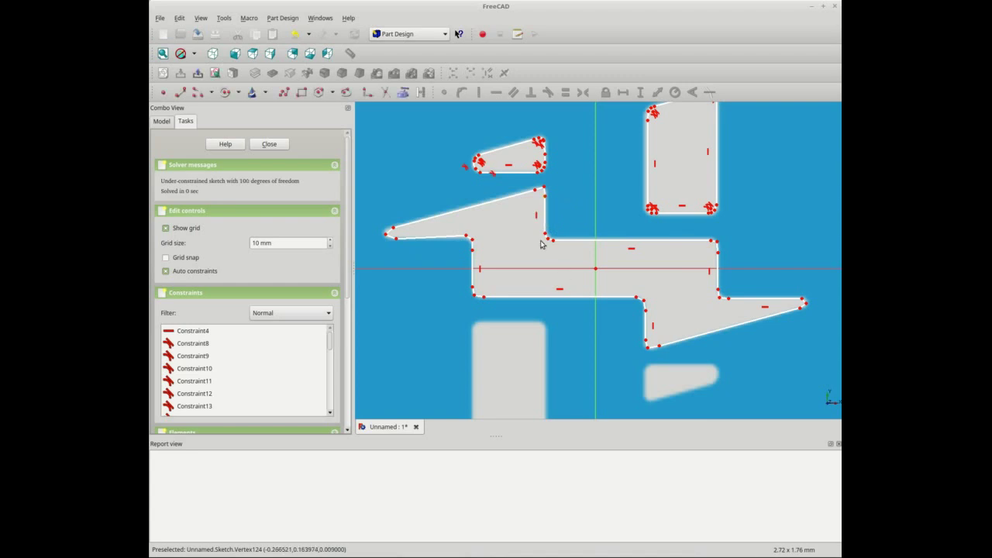
{"action": "left_click", "coordinate": [367, 91]}
Fillet the upper corner and the pointed left tip of the central zigzag shape
{"action": "scroll", "coordinate": [488, 179], "scroll_direction": "up", "scroll_amount": 2}
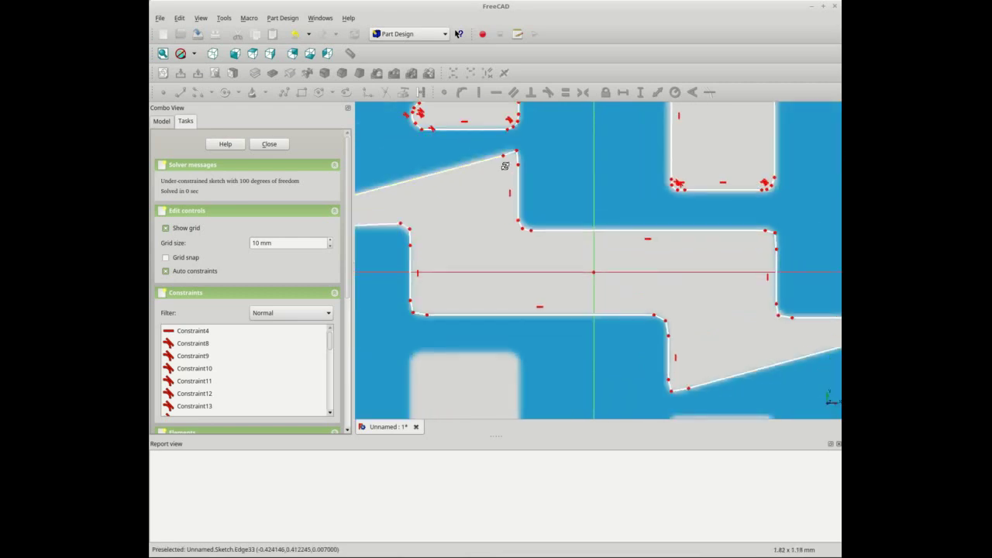
{"action": "scroll", "coordinate": [504, 165], "scroll_direction": "up", "scroll_amount": 2}
{"action": "scroll", "coordinate": [558, 194], "scroll_direction": "up", "scroll_amount": 2}
{"action": "scroll", "coordinate": [620, 248], "scroll_direction": "up", "scroll_amount": 3}
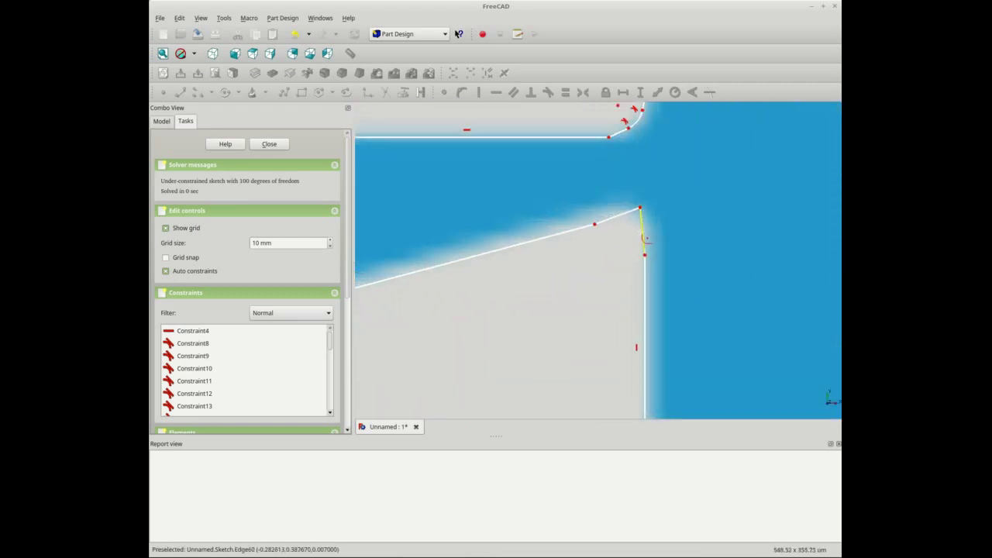
{"action": "left_click", "coordinate": [644, 237]}
{"action": "left_click", "coordinate": [620, 220]}
{"action": "scroll", "coordinate": [620, 225], "scroll_direction": "down", "scroll_amount": 3}
{"action": "scroll", "coordinate": [426, 338], "scroll_direction": "down", "scroll_amount": 3}
{"action": "scroll", "coordinate": [416, 325], "scroll_direction": "up", "scroll_amount": 2}
{"action": "scroll", "coordinate": [416, 324], "scroll_direction": "down", "scroll_amount": 1}
{"action": "scroll", "coordinate": [414, 321], "scroll_direction": "down", "scroll_amount": 1}
{"action": "scroll", "coordinate": [417, 319], "scroll_direction": "up", "scroll_amount": 2}
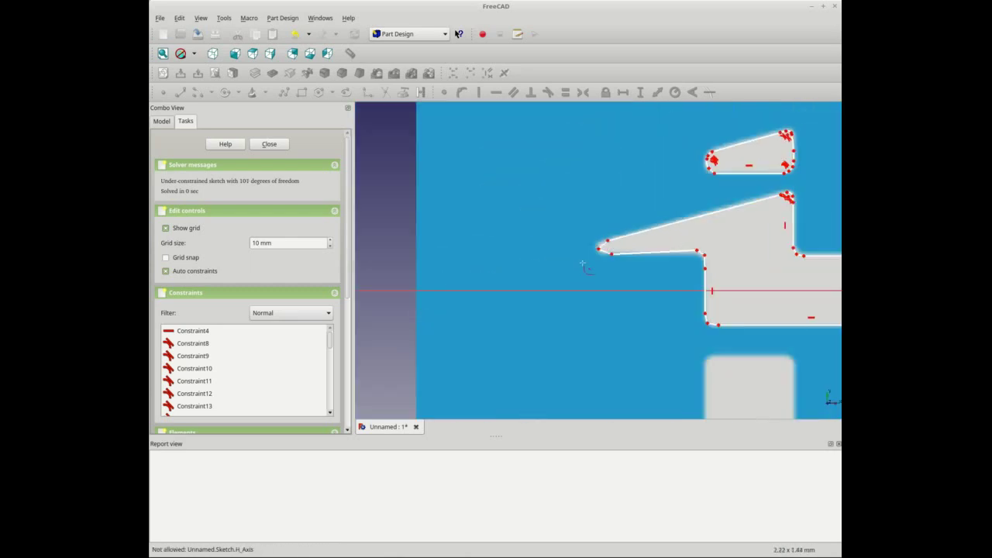
{"action": "scroll", "coordinate": [593, 259], "scroll_direction": "up", "scroll_amount": 3}
{"action": "scroll", "coordinate": [612, 221], "scroll_direction": "up", "scroll_amount": 2}
{"action": "scroll", "coordinate": [627, 204], "scroll_direction": "up", "scroll_amount": 1}
{"action": "left_click", "coordinate": [618, 184]}
{"action": "left_click", "coordinate": [629, 223]}
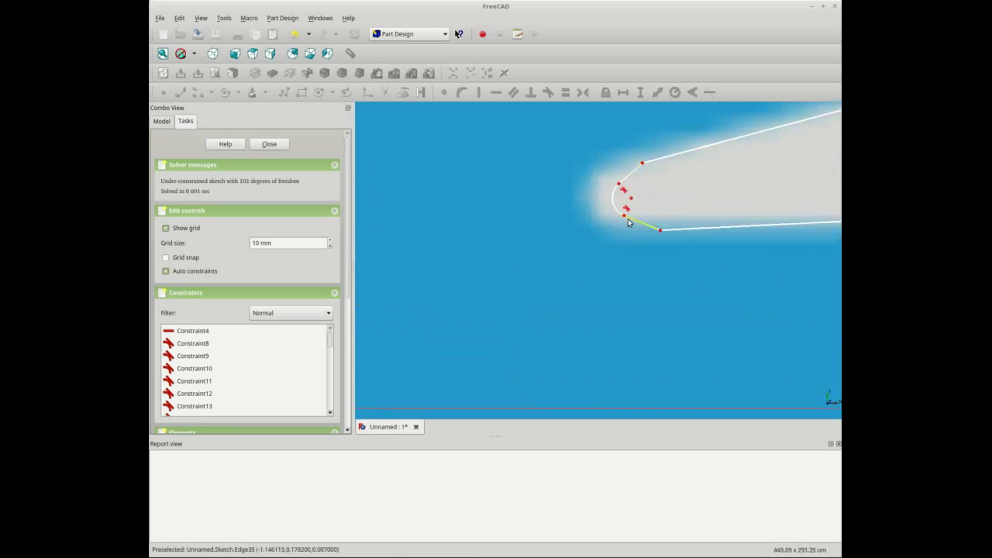
Round the upper-right inner corner, the step's upper-left corner and the central bar's lower-left corner
{"action": "scroll", "coordinate": [630, 207], "scroll_direction": "down", "scroll_amount": 3}
{"action": "scroll", "coordinate": [658, 249], "scroll_direction": "down", "scroll_amount": 3}
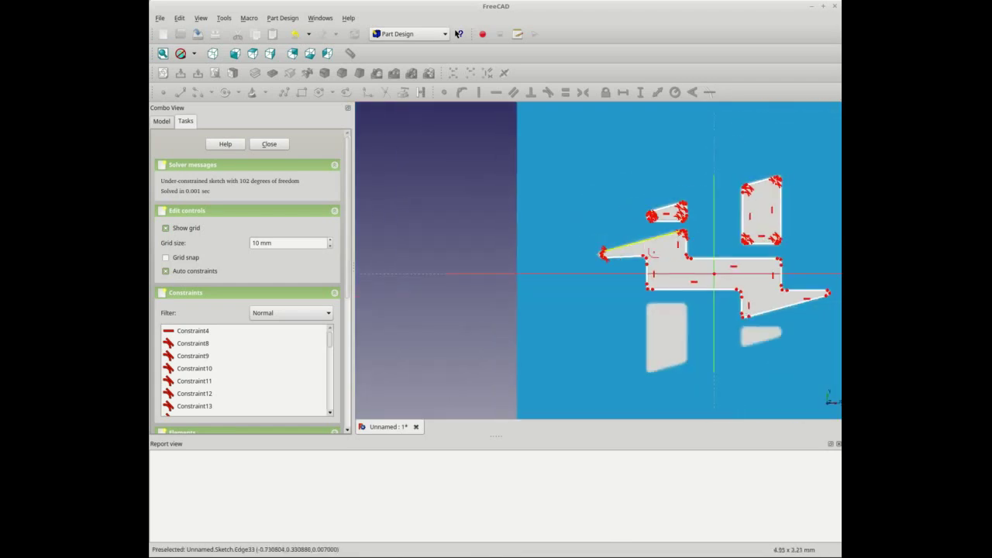
{"action": "scroll", "coordinate": [665, 269], "scroll_direction": "up", "scroll_amount": 2}
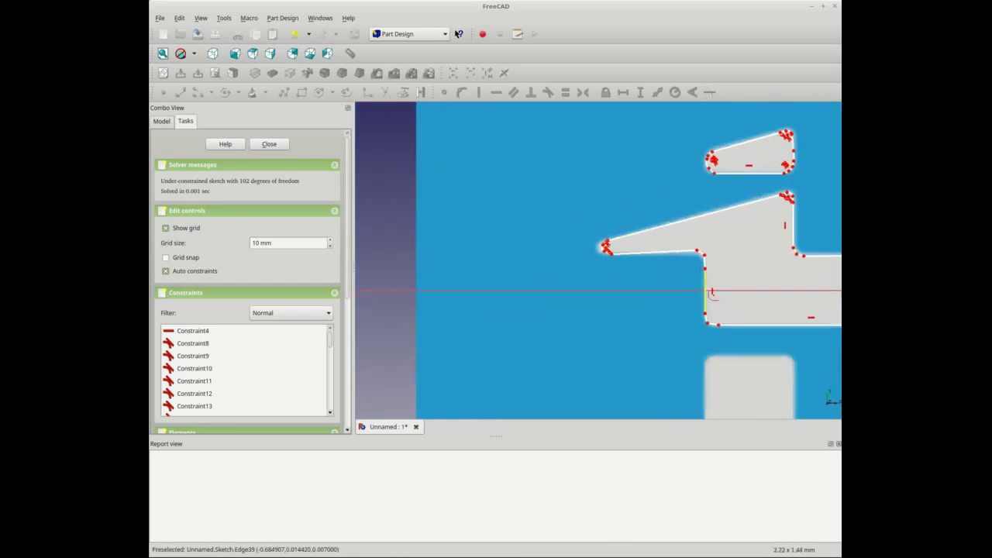
{"action": "middle_click", "coordinate": [757, 287]}
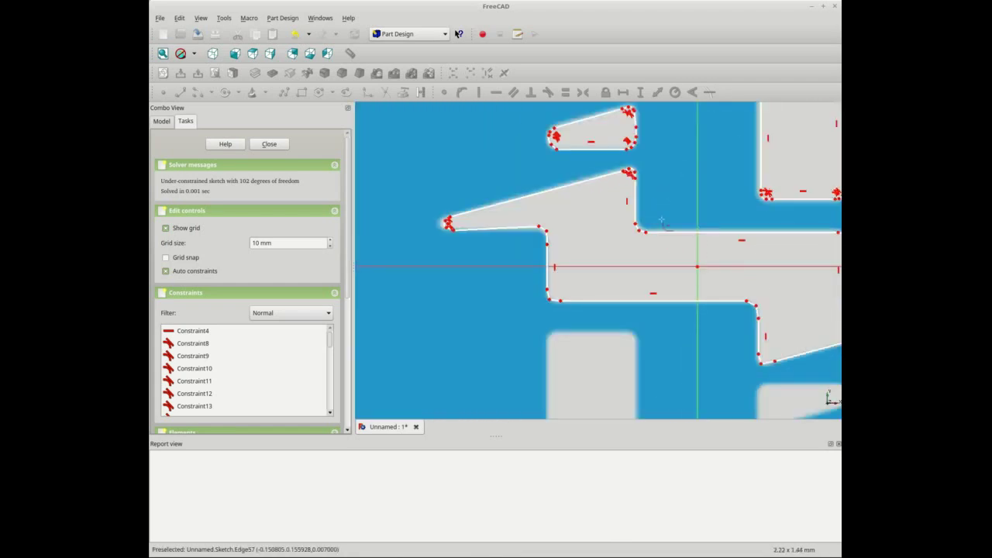
{"action": "scroll", "coordinate": [665, 228], "scroll_direction": "up", "scroll_amount": 2}
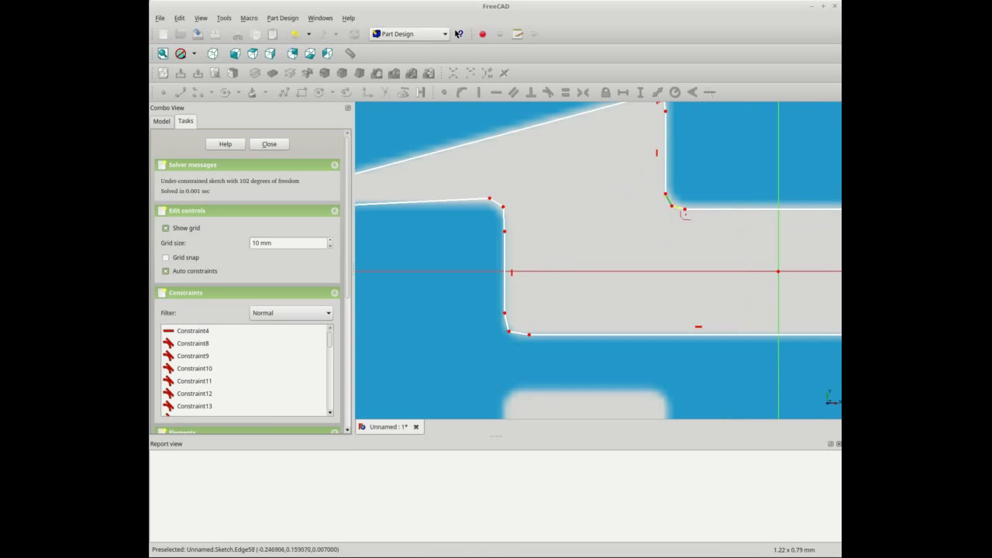
{"action": "left_click", "coordinate": [679, 206]}
{"action": "left_click", "coordinate": [501, 207]}
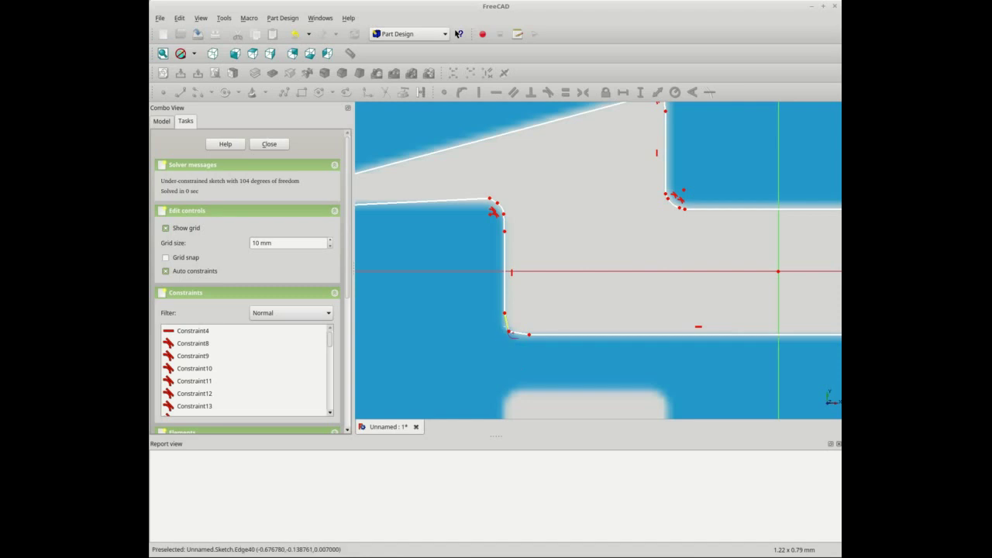
{"action": "left_click", "coordinate": [524, 335]}
Fillet the right corner, the lower-right inner corner and the sharp right-hand tip
{"action": "scroll", "coordinate": [728, 266], "scroll_direction": "down", "scroll_amount": 3}
{"action": "scroll", "coordinate": [729, 266], "scroll_direction": "down", "scroll_amount": 2}
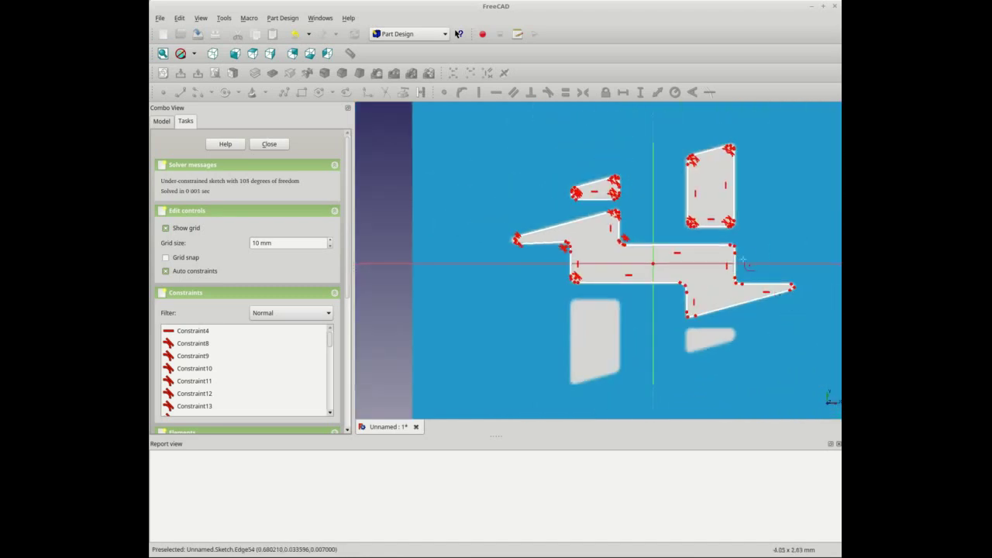
{"action": "scroll", "coordinate": [740, 263], "scroll_direction": "up", "scroll_amount": 2}
{"action": "scroll", "coordinate": [697, 256], "scroll_direction": "up", "scroll_amount": 3}
{"action": "scroll", "coordinate": [573, 238], "scroll_direction": "up", "scroll_amount": 3}
{"action": "scroll", "coordinate": [574, 238], "scroll_direction": "up", "scroll_amount": 2}
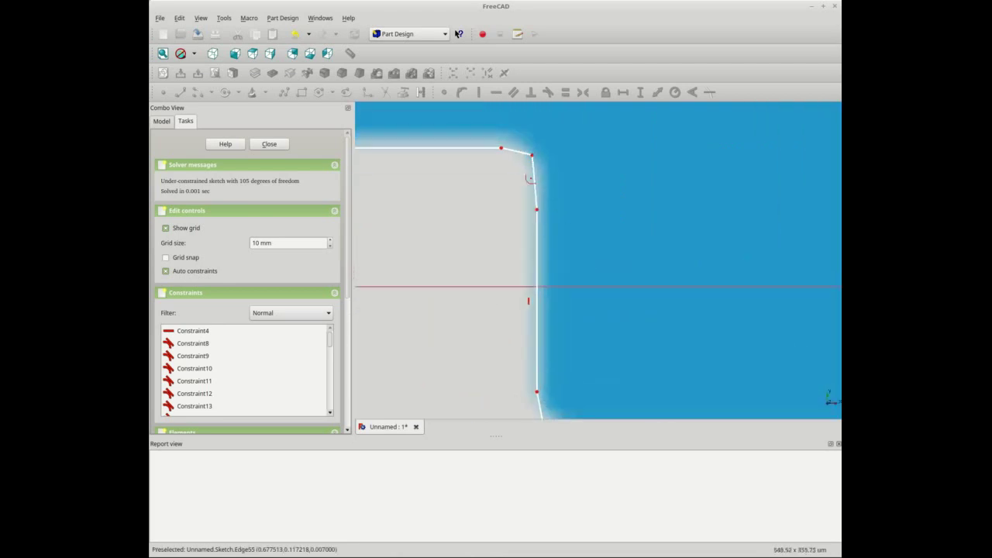
{"action": "left_click", "coordinate": [525, 158]}
{"action": "scroll", "coordinate": [654, 333], "scroll_direction": "down", "scroll_amount": 5}
{"action": "scroll", "coordinate": [653, 333], "scroll_direction": "up", "scroll_amount": 2}
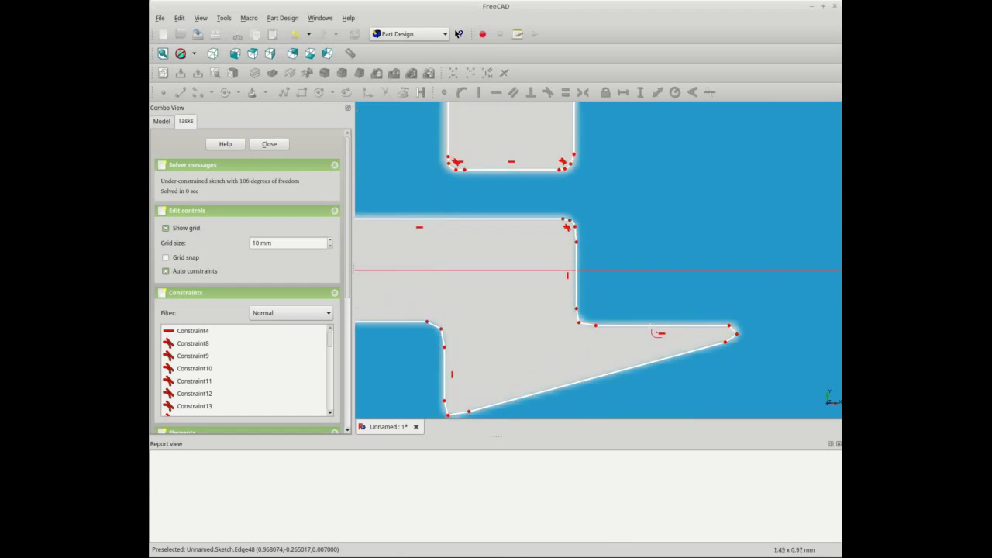
{"action": "left_click", "coordinate": [581, 324]}
{"action": "left_click", "coordinate": [583, 323]}
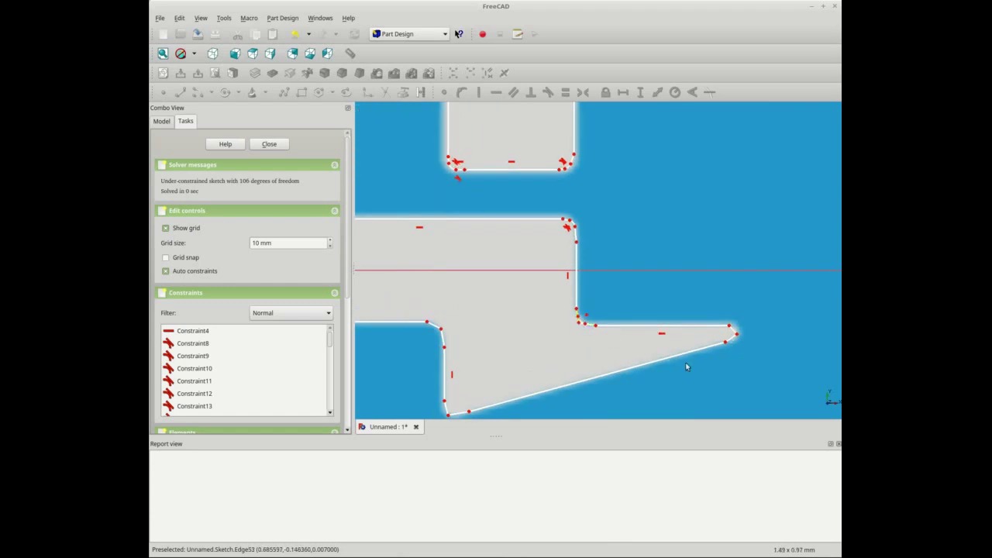
{"action": "left_click", "coordinate": [733, 340]}
Round the remaining corners of the lower arm of the zigzag shape
{"action": "scroll", "coordinate": [574, 362], "scroll_direction": "down", "scroll_amount": 2}
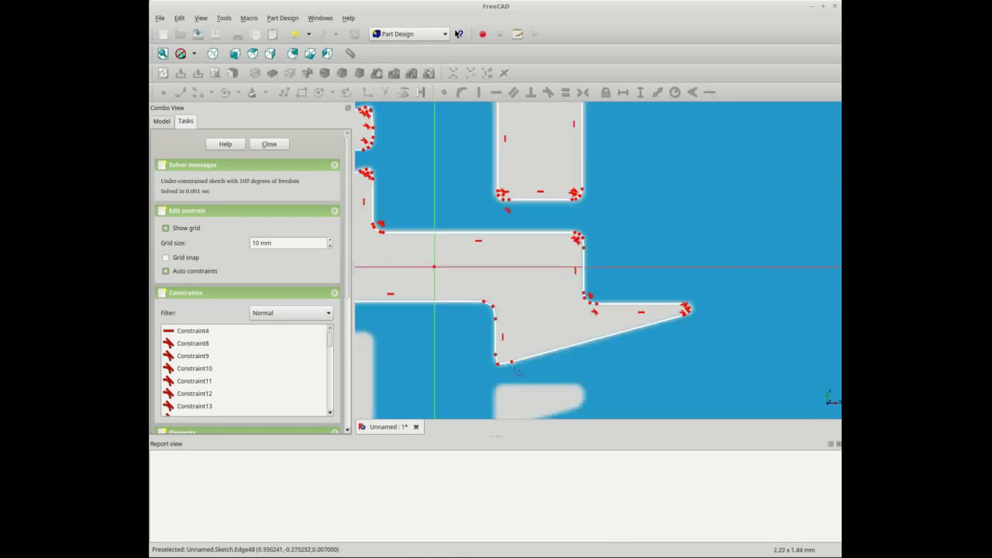
{"action": "scroll", "coordinate": [496, 372], "scroll_direction": "up", "scroll_amount": 1}
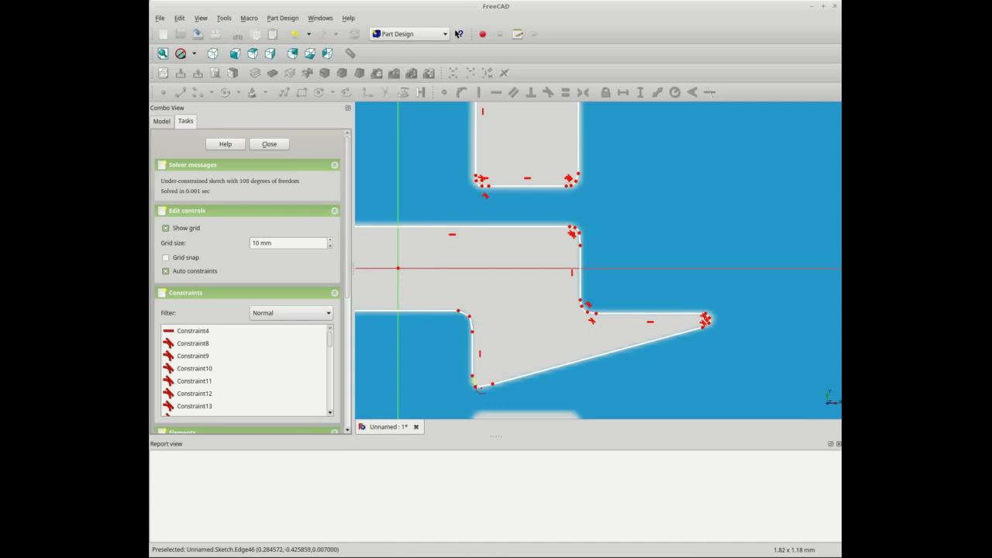
{"action": "left_click", "coordinate": [482, 385]}
{"action": "left_click", "coordinate": [466, 319]}
{"action": "scroll", "coordinate": [500, 327], "scroll_direction": "down", "scroll_amount": 3}
{"action": "scroll", "coordinate": [425, 330], "scroll_direction": "down", "scroll_amount": 1}
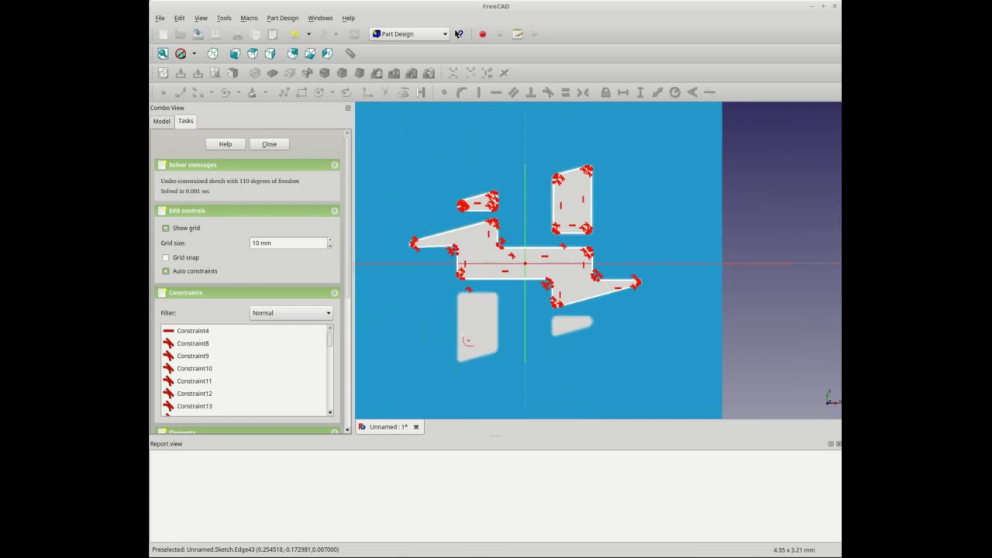
{"action": "scroll", "coordinate": [562, 290], "scroll_direction": "up", "scroll_amount": 2}
{"action": "scroll", "coordinate": [621, 218], "scroll_direction": "up", "scroll_amount": 3}
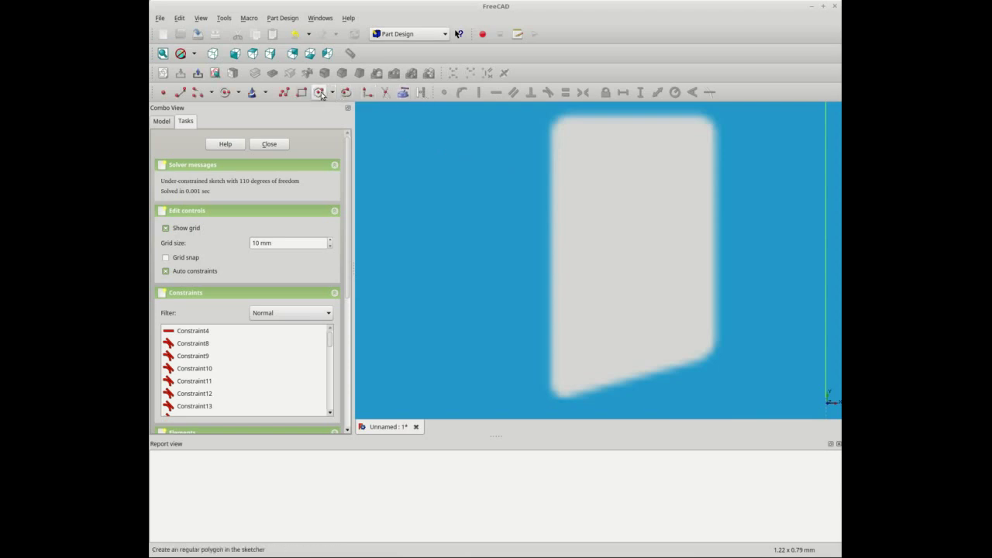
Trace the tall slant-bottomed logo block as a closed polyline outline
{"action": "left_click", "coordinate": [304, 96]}
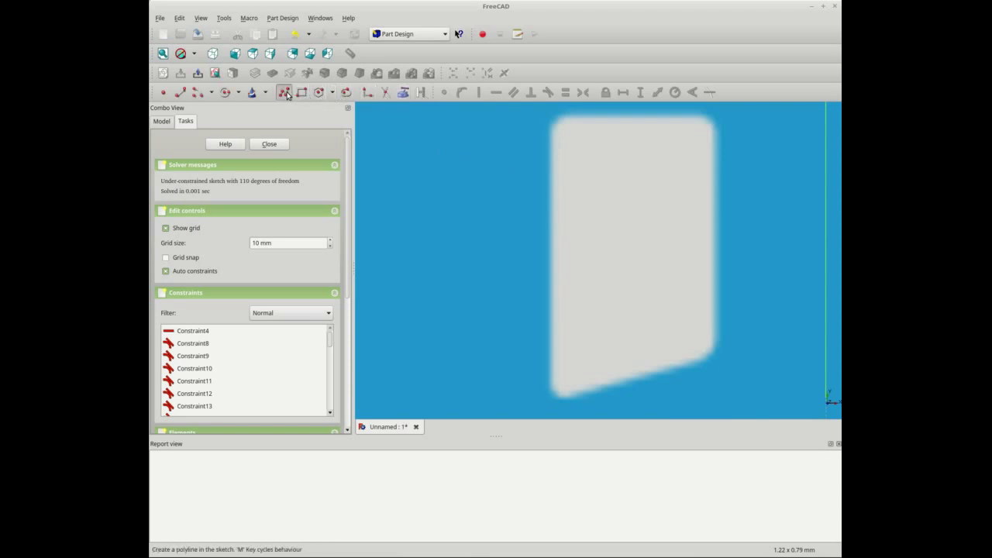
{"action": "left_click", "coordinate": [698, 122]}
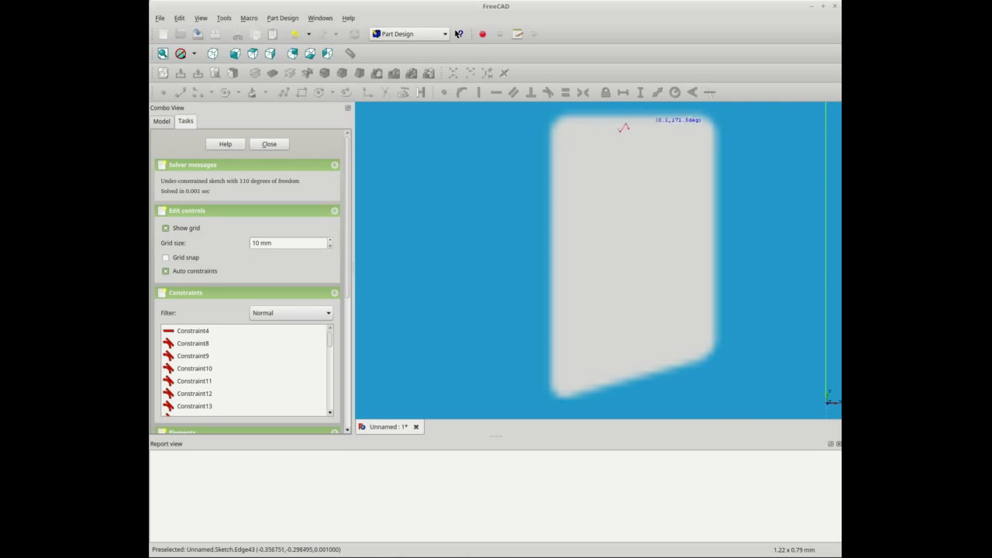
{"action": "left_click", "coordinate": [569, 118]}
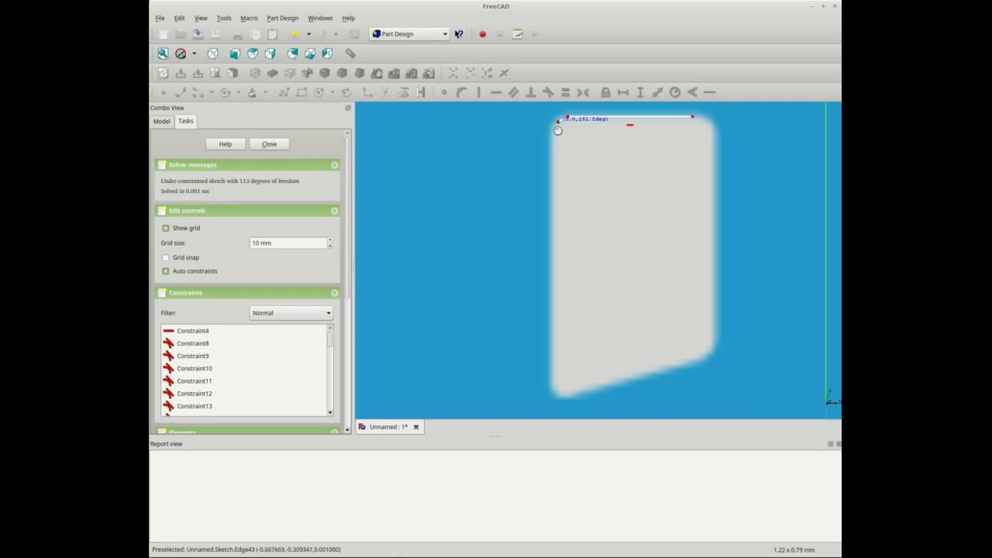
{"action": "left_click", "coordinate": [553, 134]}
{"action": "left_click", "coordinate": [553, 379]}
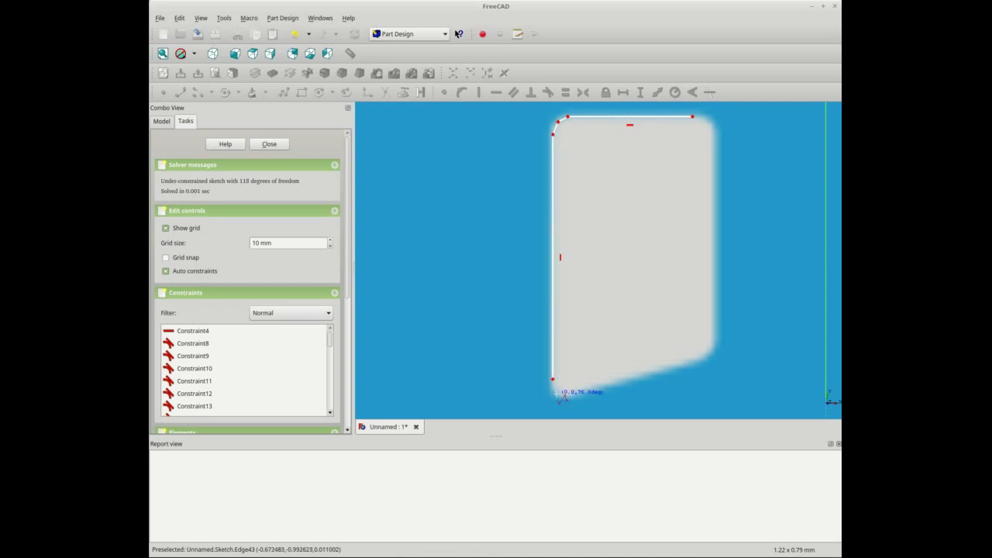
{"action": "left_click", "coordinate": [555, 391]}
{"action": "left_click", "coordinate": [710, 353]}
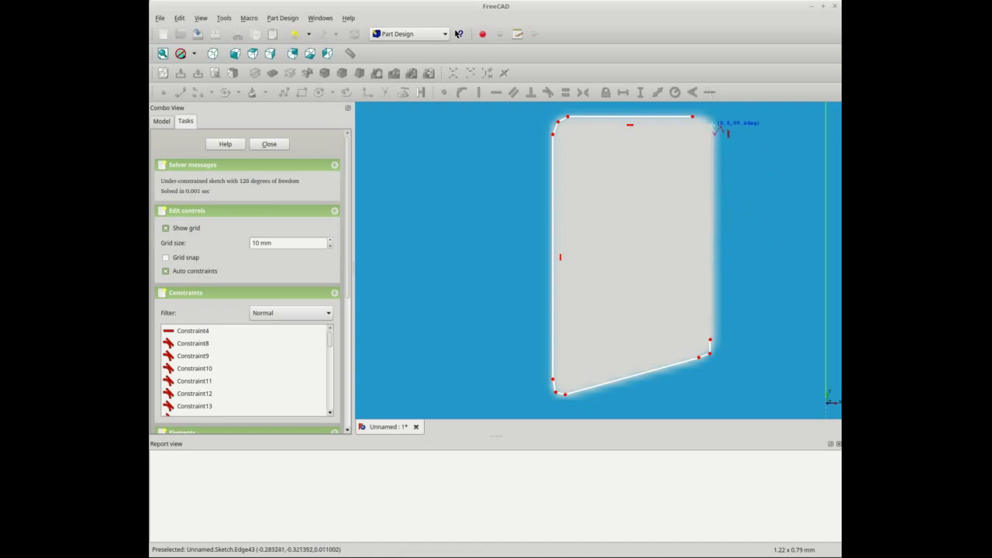
{"action": "left_click", "coordinate": [710, 124]}
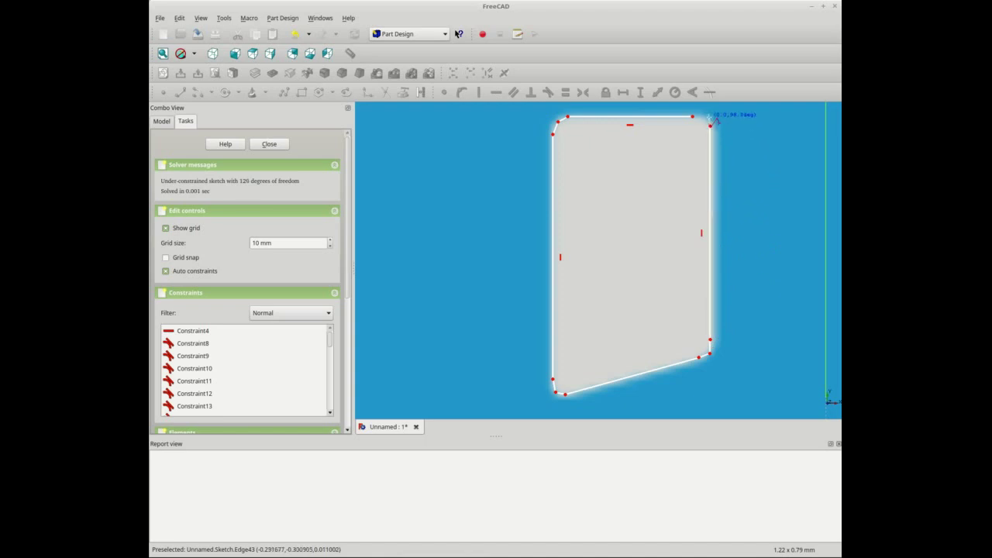
{"action": "left_click", "coordinate": [699, 121]}
{"action": "key", "text": "Escape"}
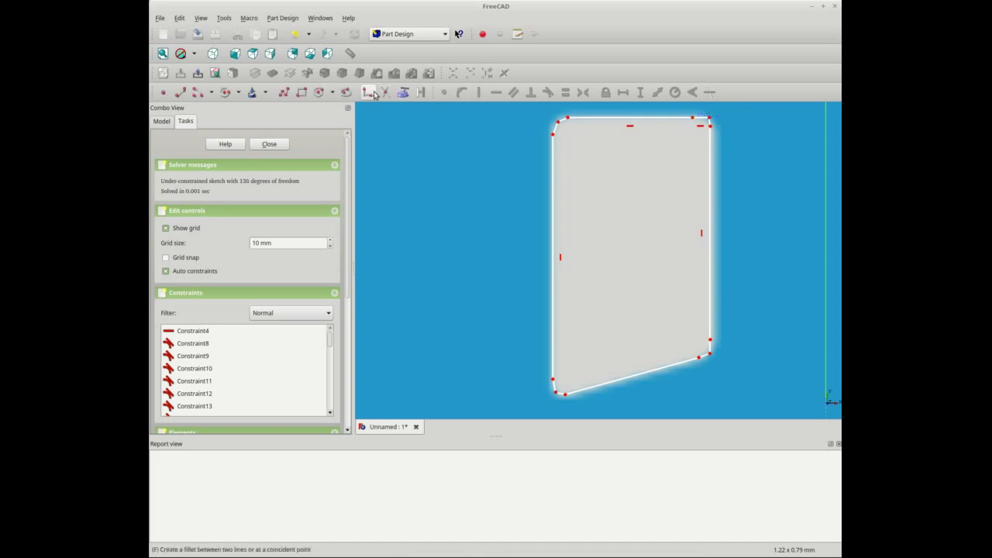
Fillet the tall piece's top-left, top-right and bottom-left corners
{"action": "left_click", "coordinate": [376, 94]}
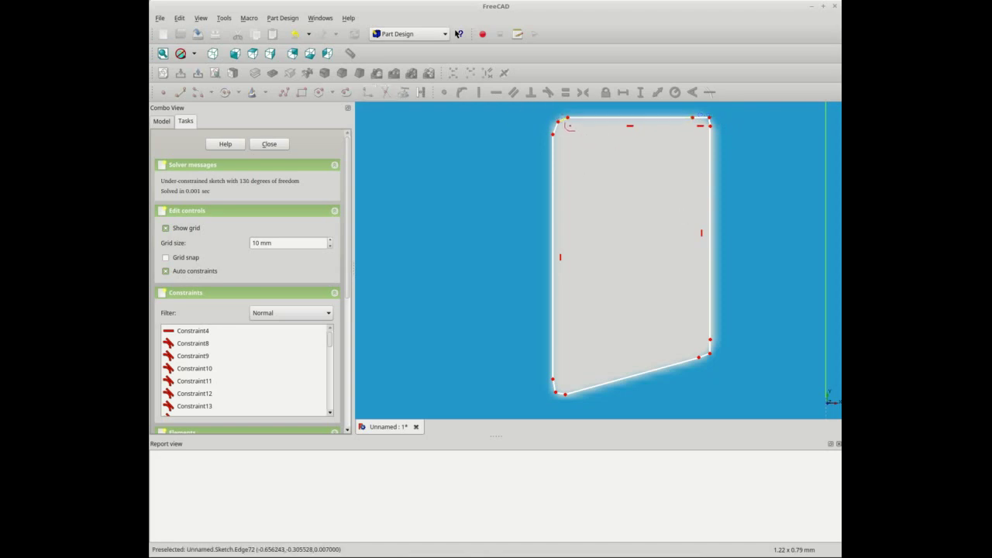
{"action": "left_click", "coordinate": [555, 131]}
{"action": "left_click", "coordinate": [710, 124]}
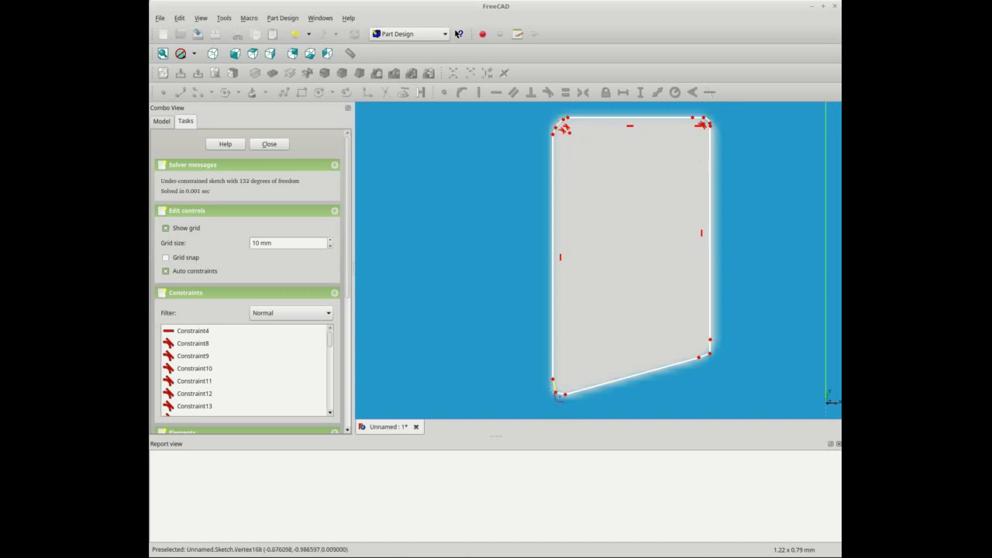
{"action": "left_click", "coordinate": [561, 396]}
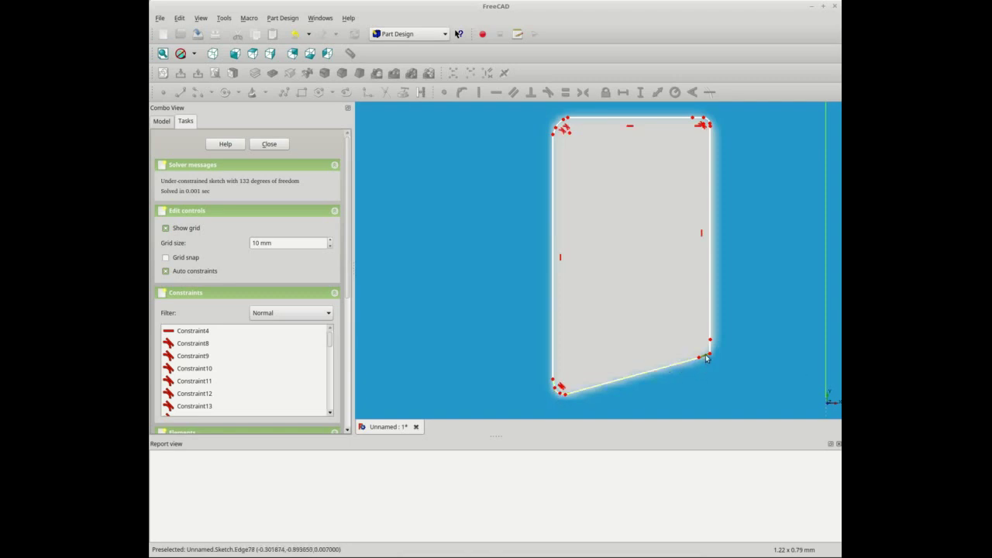
Zoom out, pan across and zoom in on the small blurred piece below the logo's arm
{"action": "scroll", "coordinate": [668, 318], "scroll_direction": "down", "scroll_amount": 1}
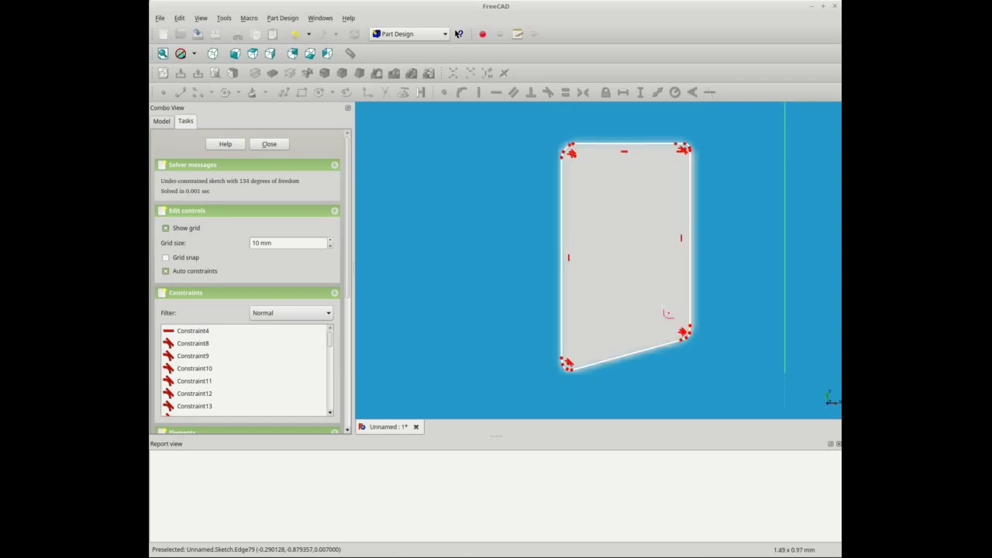
{"action": "scroll", "coordinate": [659, 304], "scroll_direction": "down", "scroll_amount": 7}
{"action": "scroll", "coordinate": [727, 249], "scroll_direction": "down", "scroll_amount": 2}
{"action": "scroll", "coordinate": [725, 245], "scroll_direction": "down", "scroll_amount": 2}
{"action": "scroll", "coordinate": [717, 239], "scroll_direction": "up", "scroll_amount": 3}
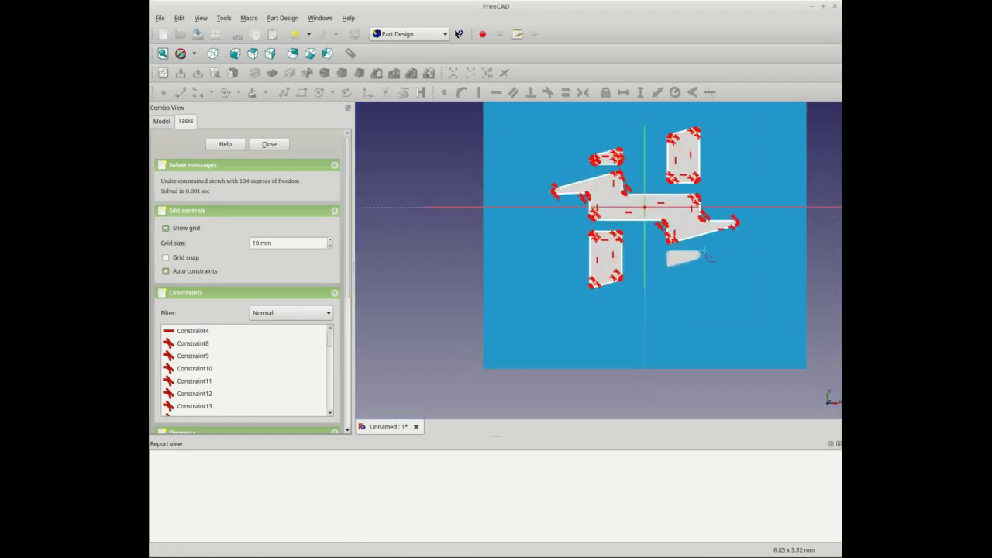
{"action": "scroll", "coordinate": [706, 251], "scroll_direction": "up", "scroll_amount": 2}
{"action": "scroll", "coordinate": [714, 252], "scroll_direction": "down", "scroll_amount": 1}
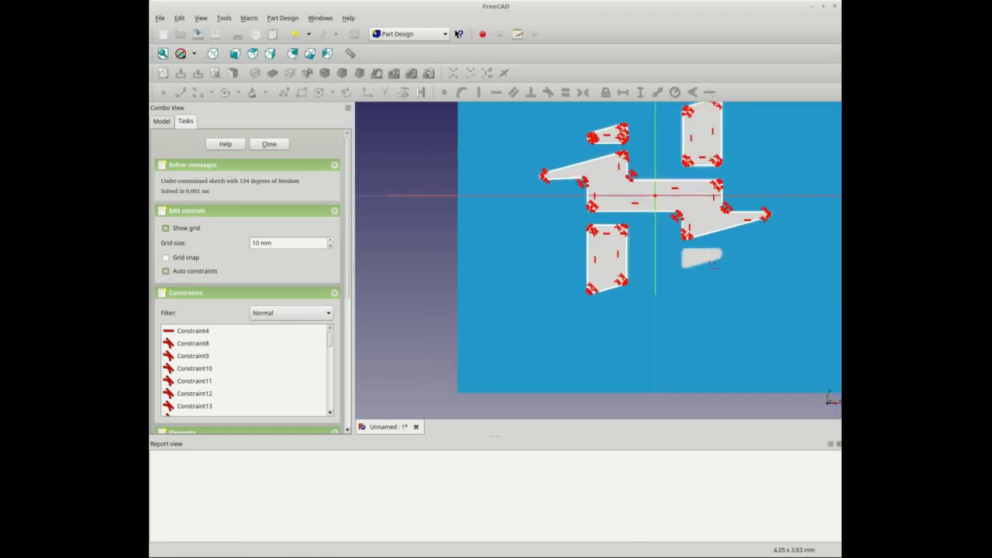
{"action": "scroll", "coordinate": [719, 254], "scroll_direction": "down", "scroll_amount": 1}
{"action": "middle_click_drag", "start_coordinate": [745, 254], "coordinate": [651, 269]}
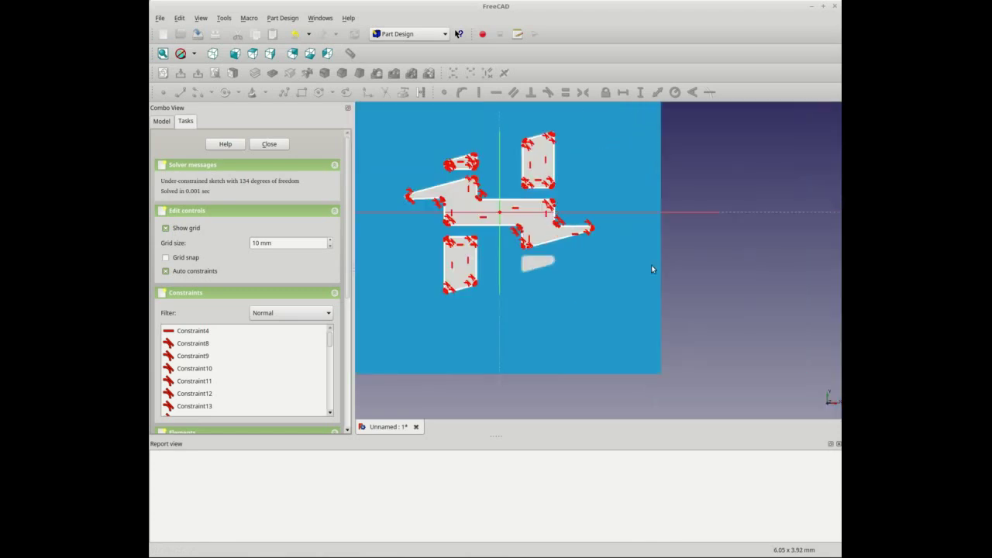
{"action": "scroll", "coordinate": [523, 272], "scroll_direction": "up", "scroll_amount": 3}
{"action": "scroll", "coordinate": [455, 273], "scroll_direction": "down", "scroll_amount": 2}
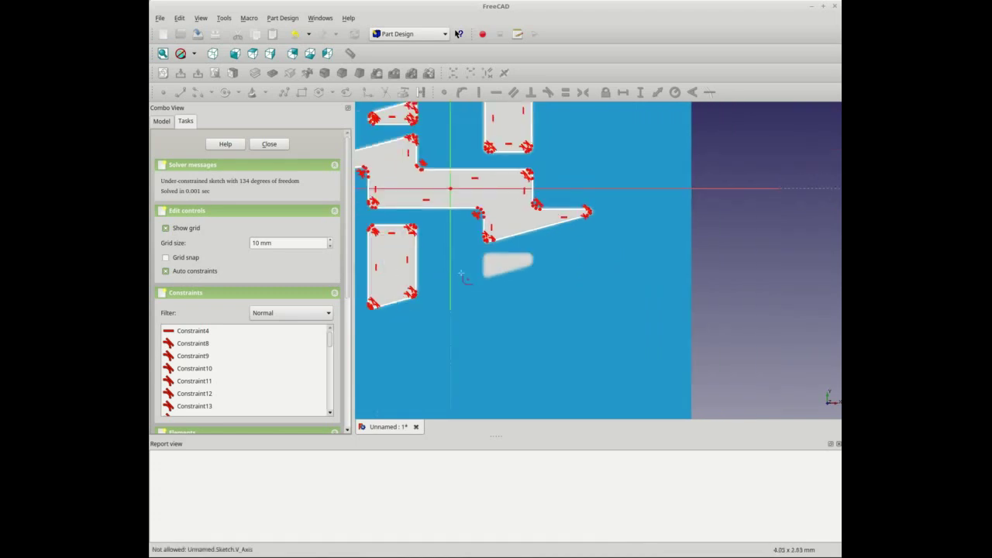
{"action": "scroll", "coordinate": [503, 271], "scroll_direction": "up", "scroll_amount": 2}
{"action": "scroll", "coordinate": [608, 267], "scroll_direction": "up", "scroll_amount": 2}
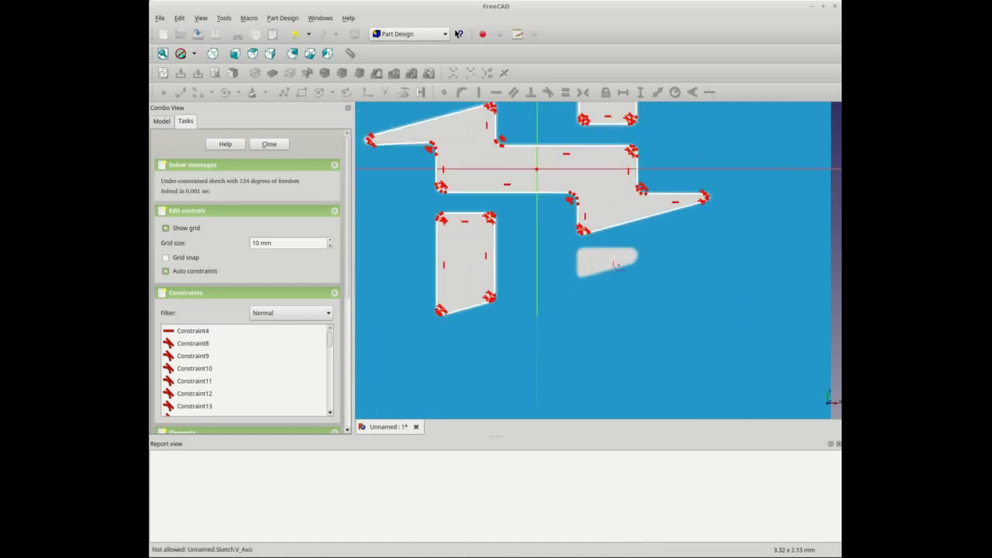
{"action": "scroll", "coordinate": [617, 266], "scroll_direction": "up", "scroll_amount": 2}
{"action": "scroll", "coordinate": [619, 265], "scroll_direction": "up", "scroll_amount": 2}
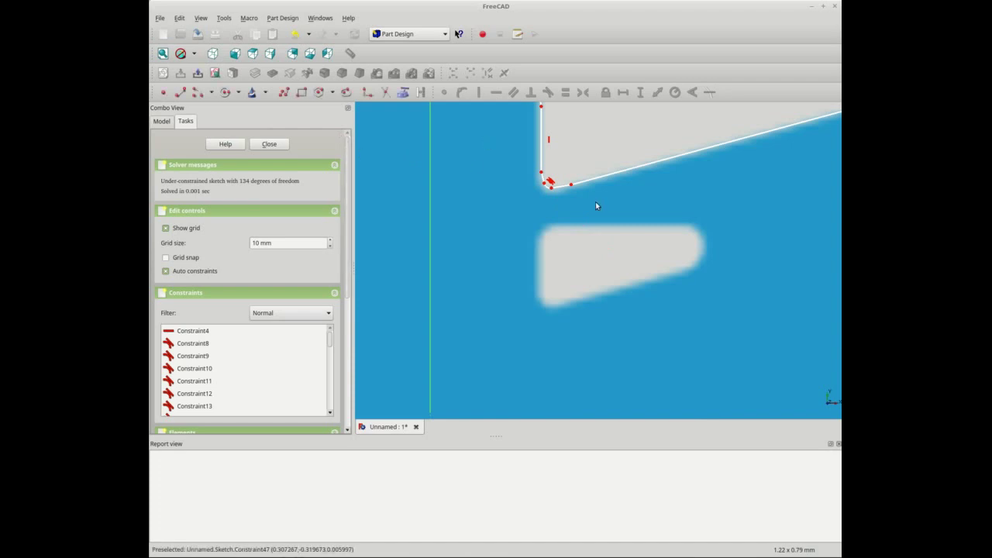
Trace the small slanted logo piece as a closed polyline outline
{"action": "left_click", "coordinate": [286, 94]}
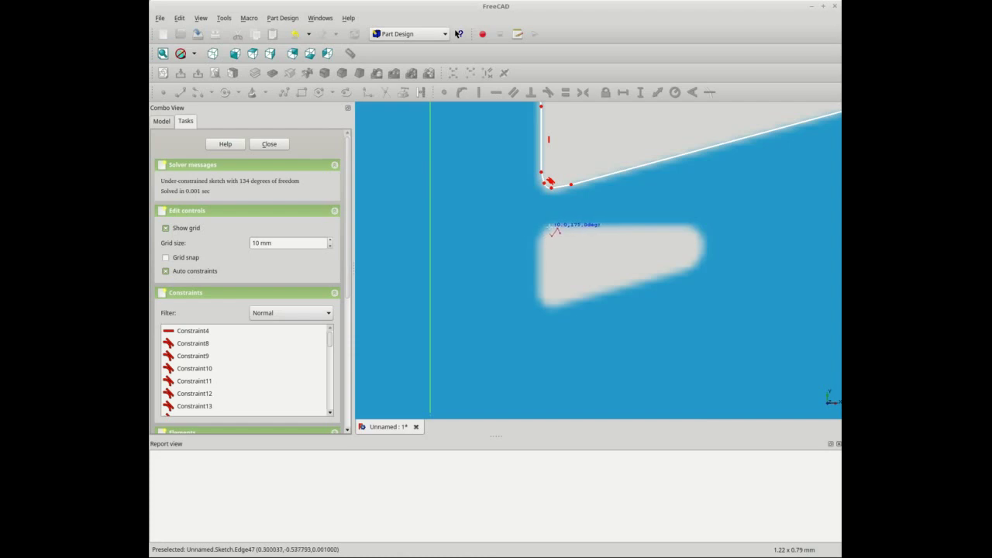
{"action": "left_click", "coordinate": [561, 226]}
{"action": "left_click", "coordinate": [544, 243]}
{"action": "left_click", "coordinate": [544, 292]}
{"action": "left_click", "coordinate": [546, 304]}
{"action": "left_click", "coordinate": [559, 304]}
{"action": "left_click", "coordinate": [690, 268]}
{"action": "left_click", "coordinate": [700, 245]}
{"action": "left_click", "coordinate": [689, 226]}
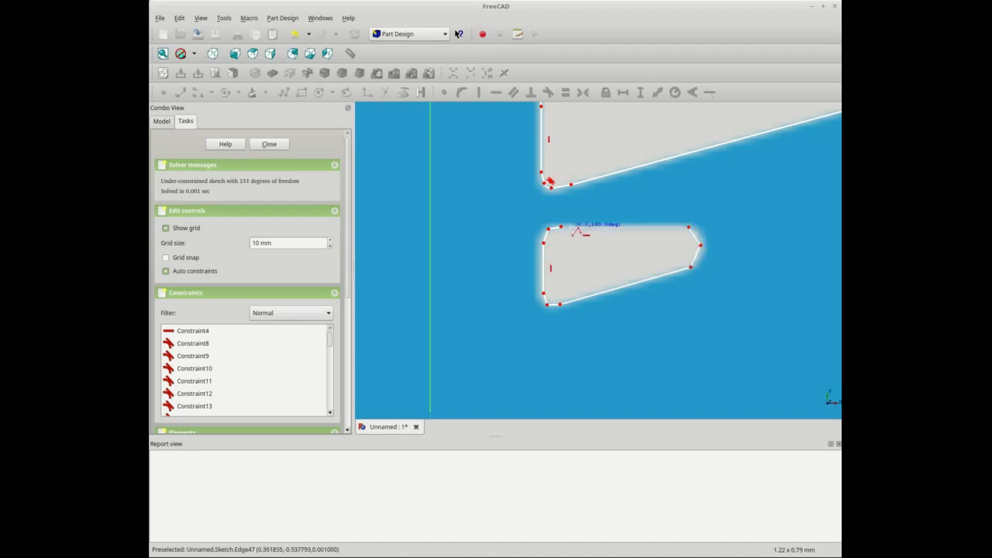
{"action": "left_click", "coordinate": [562, 227]}
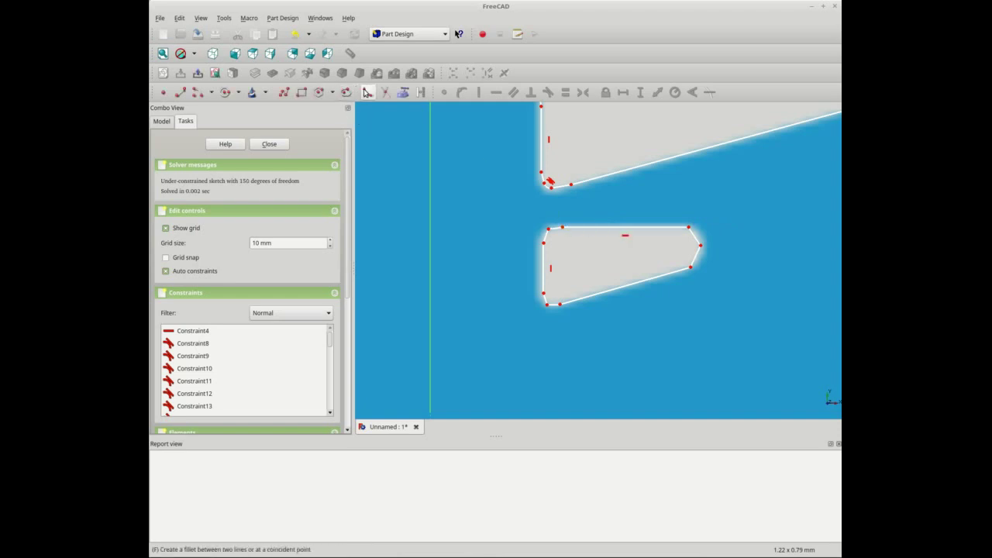
Fillet the small piece's top-left, bottom-left, right and top-right corners
{"action": "left_click", "coordinate": [368, 92]}
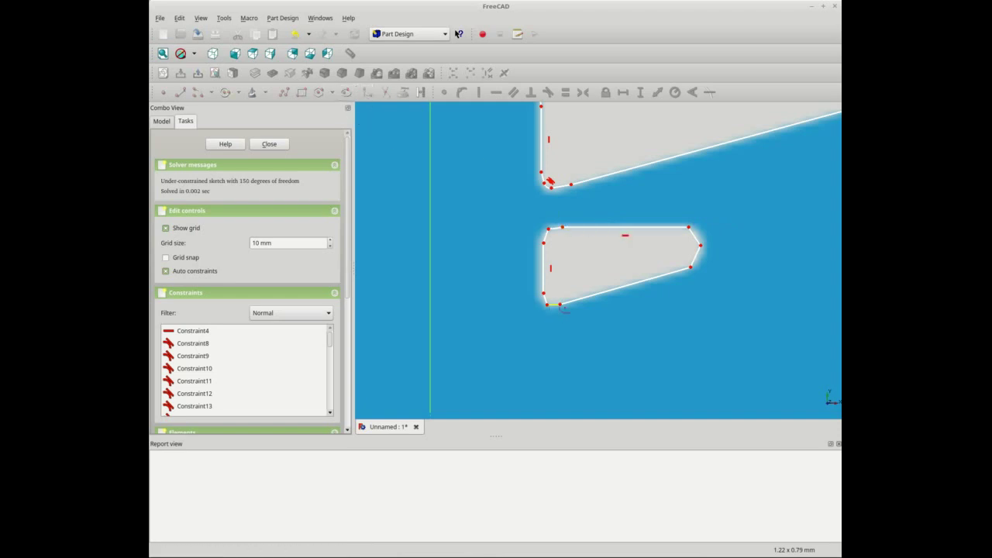
{"action": "left_click", "coordinate": [545, 242]}
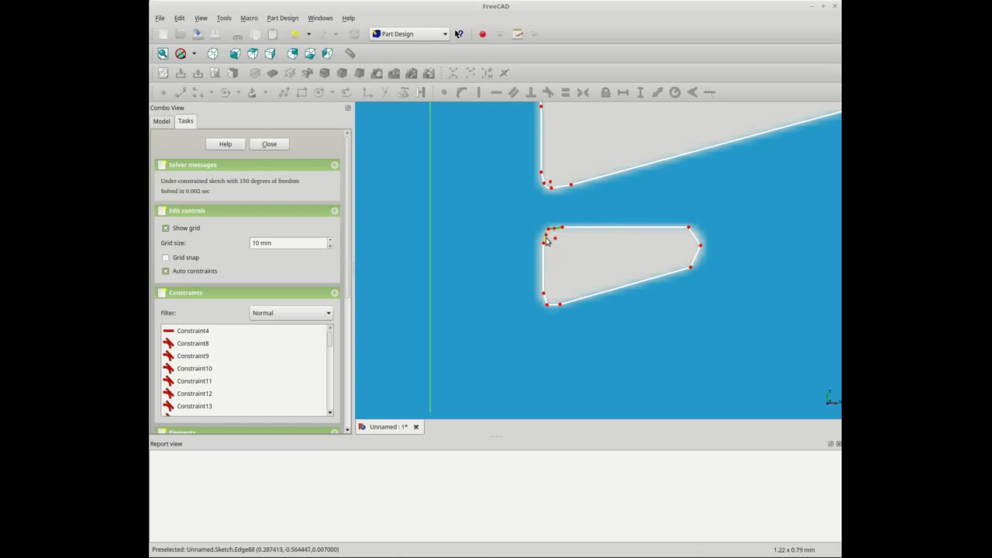
{"action": "left_click", "coordinate": [551, 310]}
{"action": "left_click", "coordinate": [697, 262]}
{"action": "left_click", "coordinate": [698, 244]}
{"action": "left_click", "coordinate": [691, 238]}
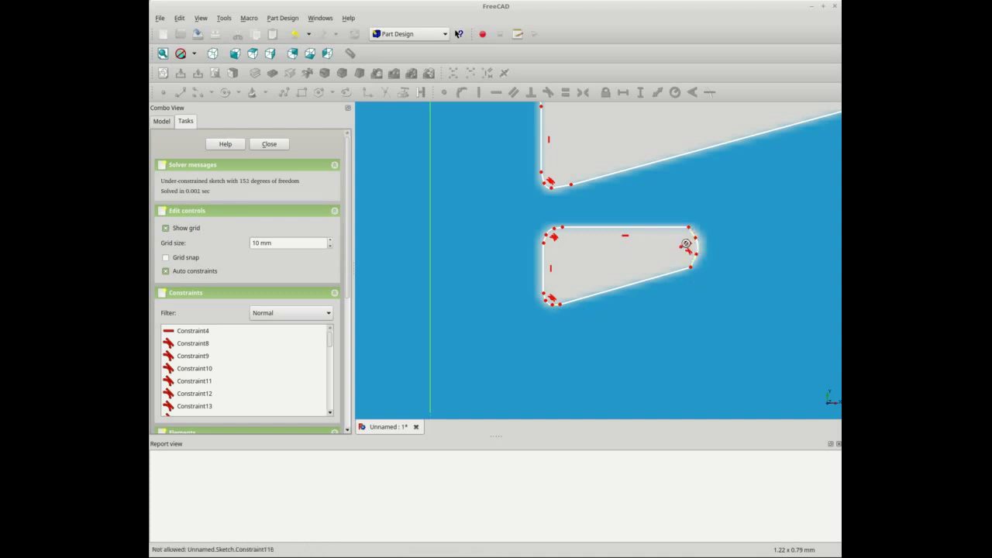
{"action": "left_click", "coordinate": [691, 231]}
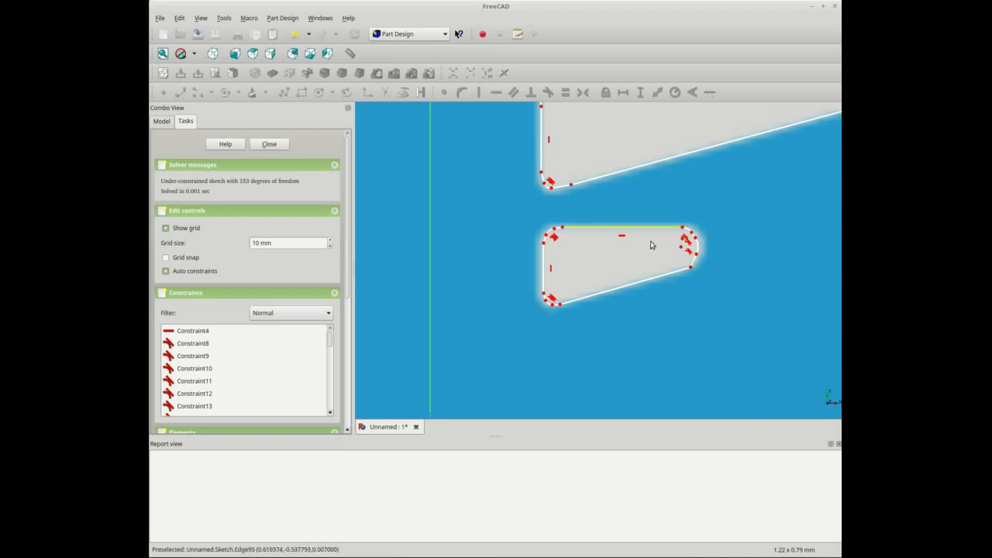
Zoom out and close the logo sketch, leaving its five traced outlines visible
{"action": "scroll", "coordinate": [597, 256], "scroll_direction": "down", "scroll_amount": 5}
{"action": "scroll", "coordinate": [589, 248], "scroll_direction": "down", "scroll_amount": 1}
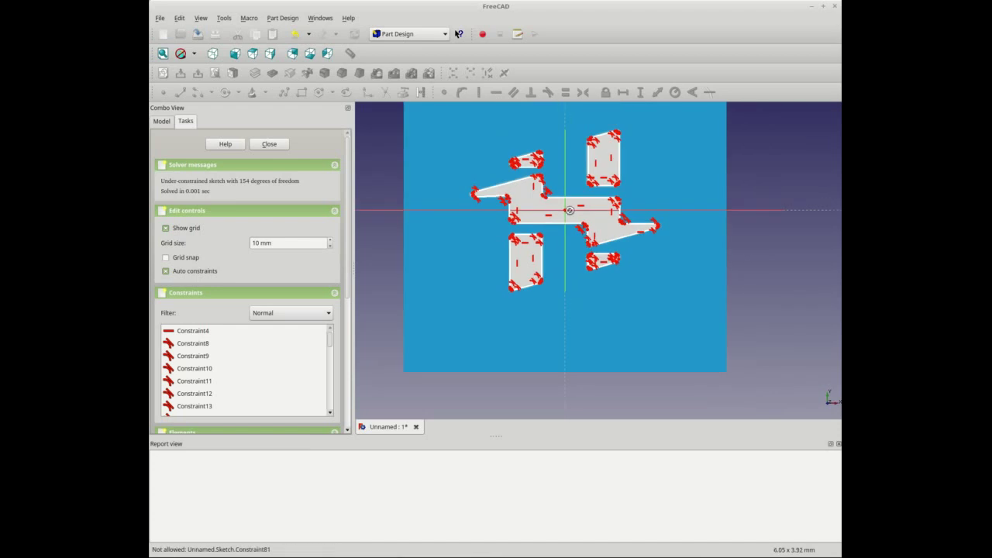
{"action": "scroll", "coordinate": [573, 202], "scroll_direction": "down", "scroll_amount": 1}
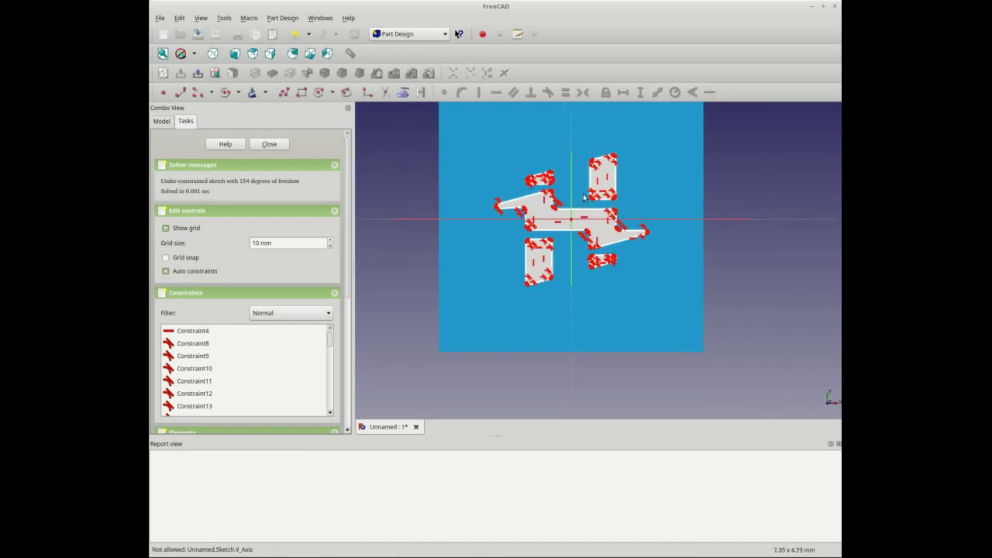
{"action": "left_click", "coordinate": [269, 144]}
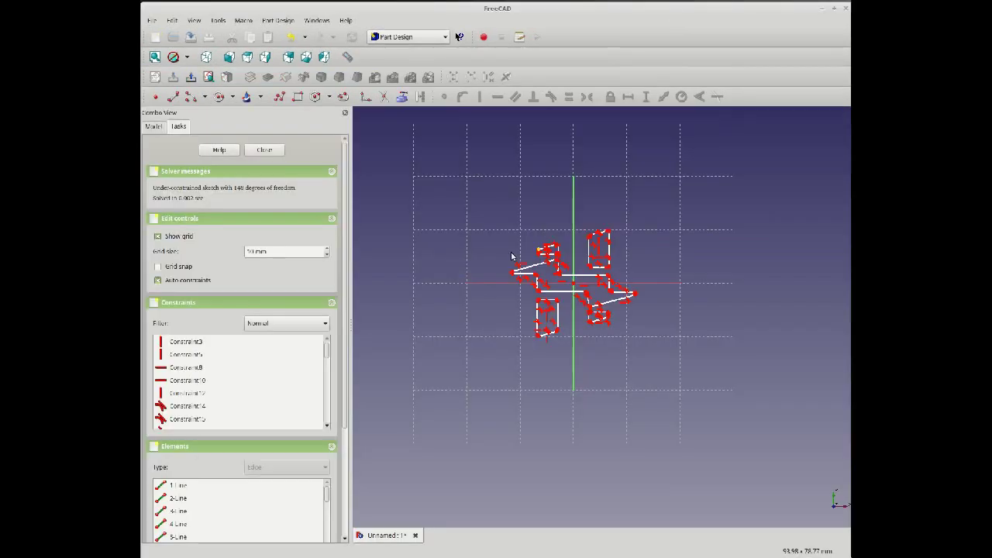
{"action": "left_click", "coordinate": [270, 153]}
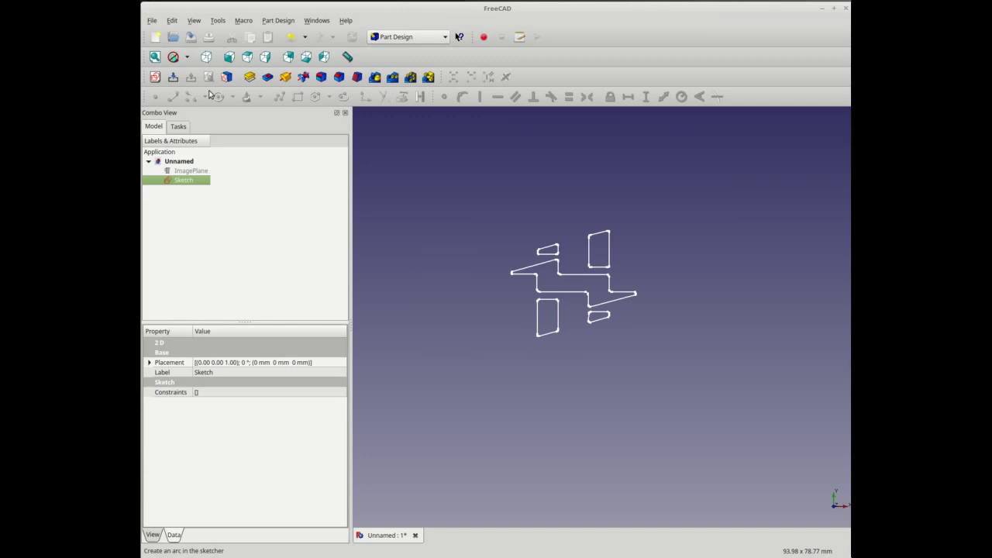
Create a new XY-plane sketch and start a rectangle with a corner up-left of the logo
{"action": "left_click", "coordinate": [155, 78]}
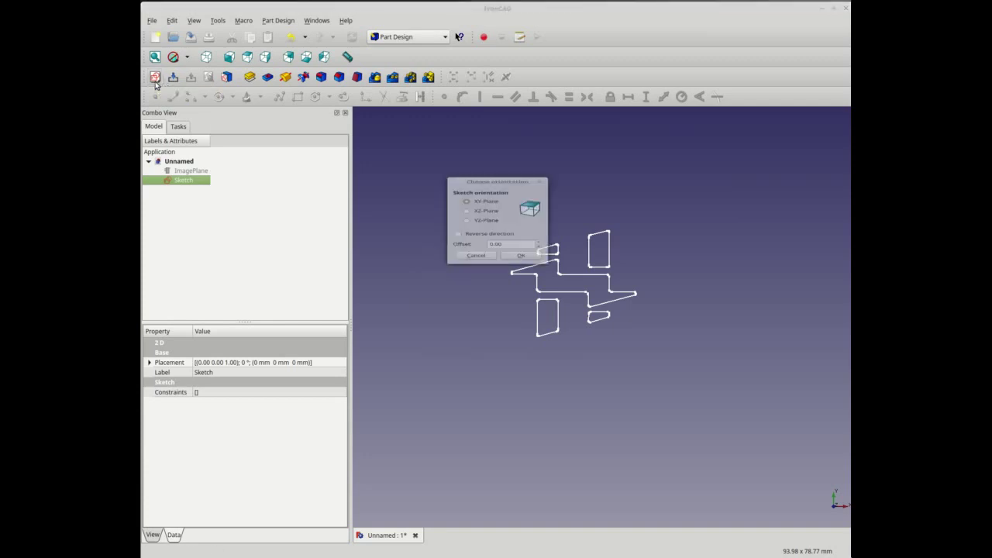
{"action": "left_click", "coordinate": [516, 272]}
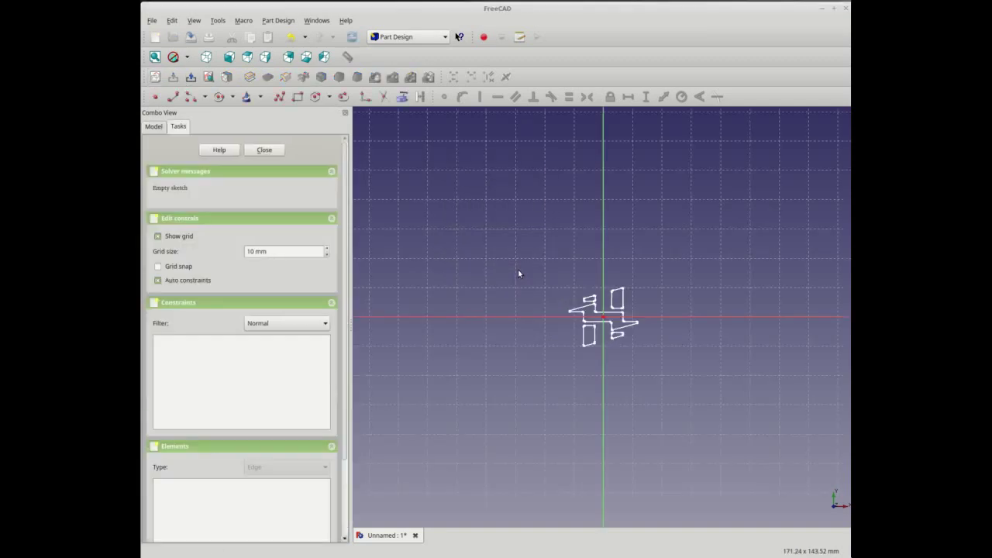
{"action": "scroll", "coordinate": [597, 328], "scroll_direction": "up", "scroll_amount": 2}
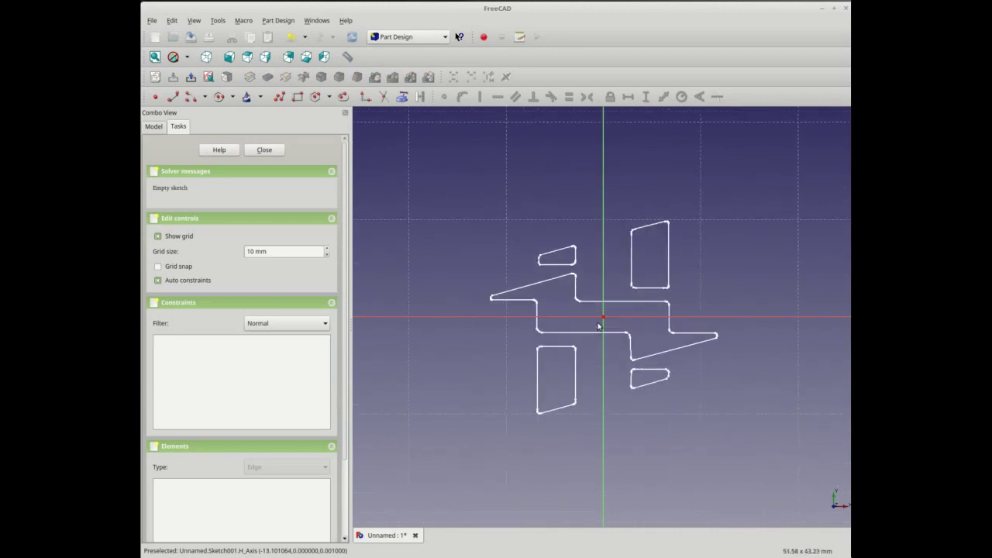
{"action": "left_click", "coordinate": [297, 96]}
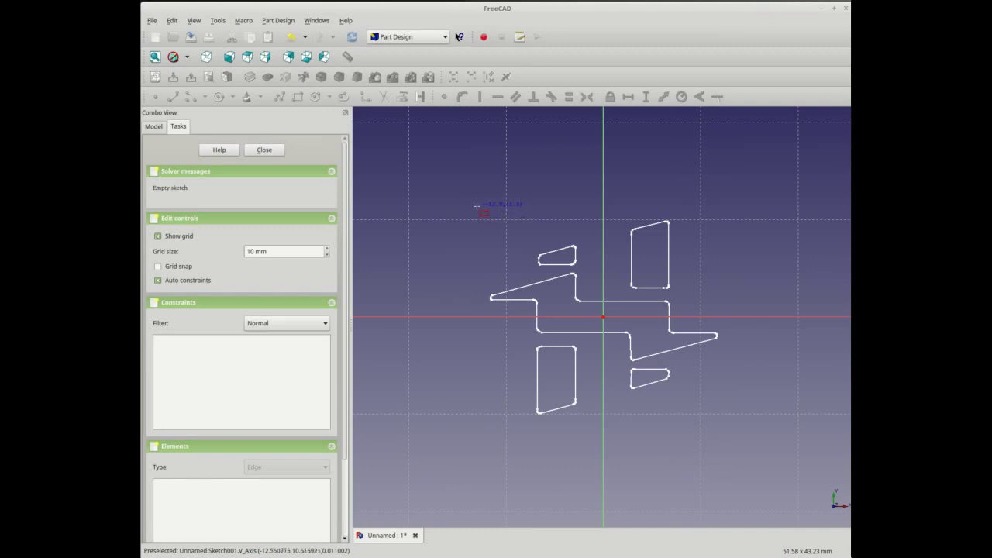
{"action": "left_click", "coordinate": [479, 203]}
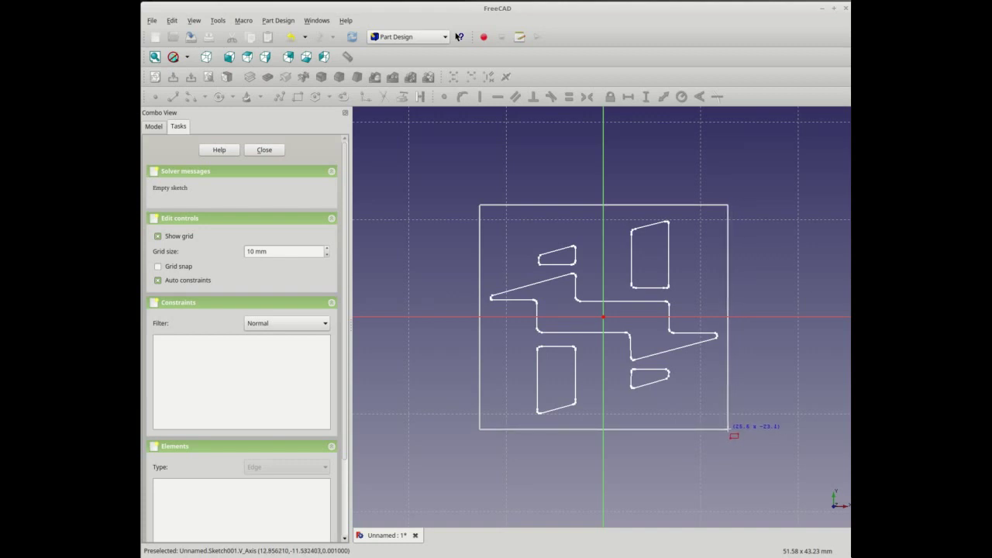
Complete the rectangle around the logo and give its top edge a 25.5 mm horizontal length
{"action": "left_click", "coordinate": [729, 429]}
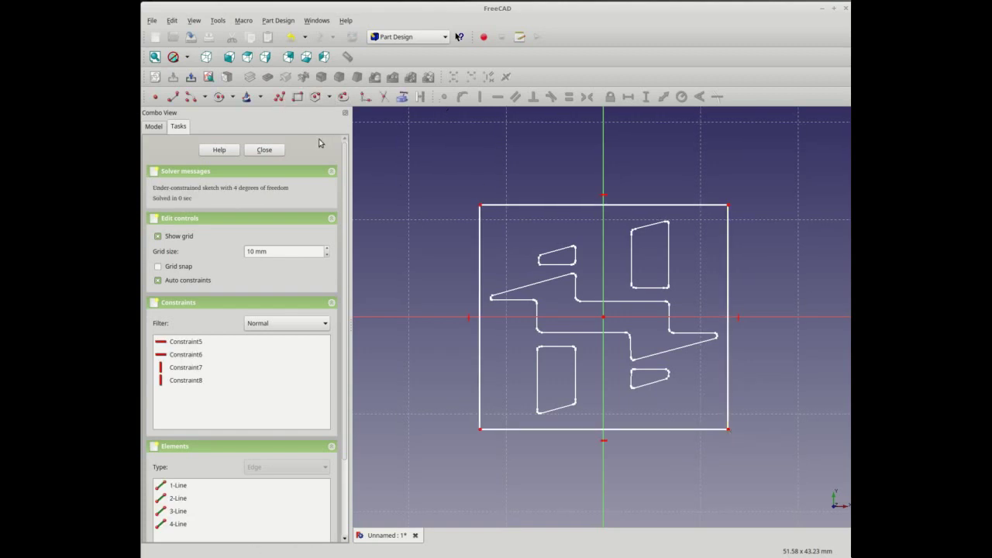
{"action": "left_click", "coordinate": [578, 206]}
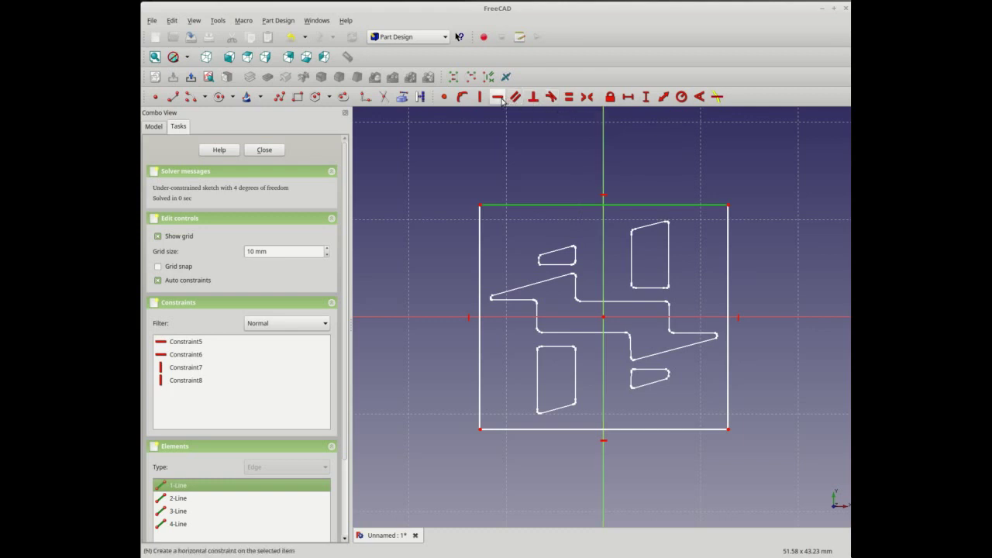
{"action": "left_click", "coordinate": [500, 97]}
{"action": "left_click", "coordinate": [568, 230]}
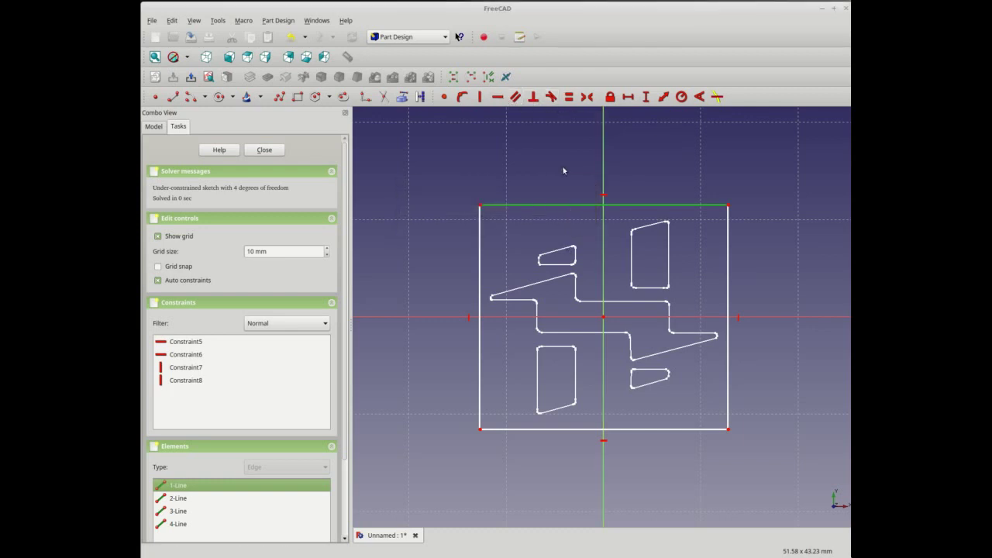
{"action": "left_click", "coordinate": [629, 98]}
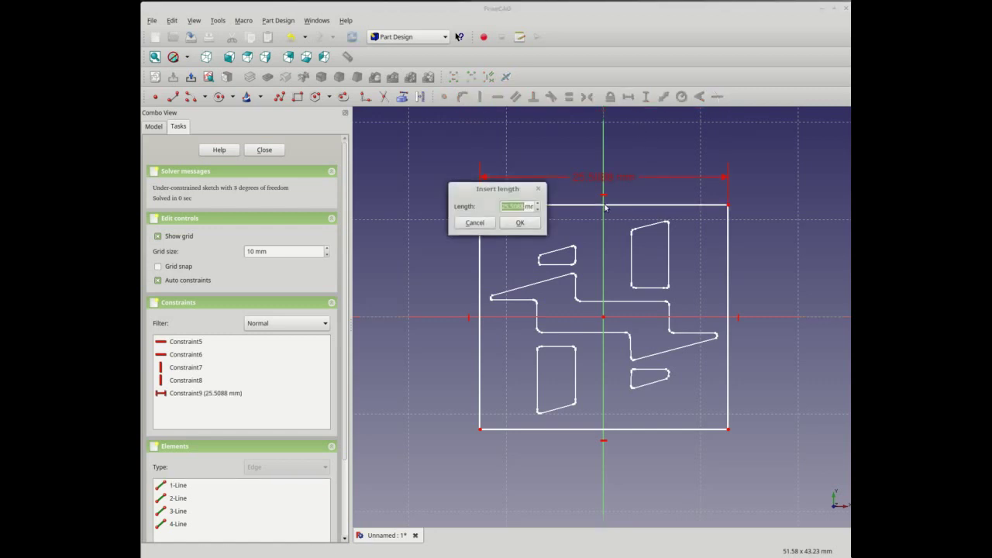
{"action": "type", "text": "25.5"}
{"action": "left_click", "coordinate": [519, 224]}
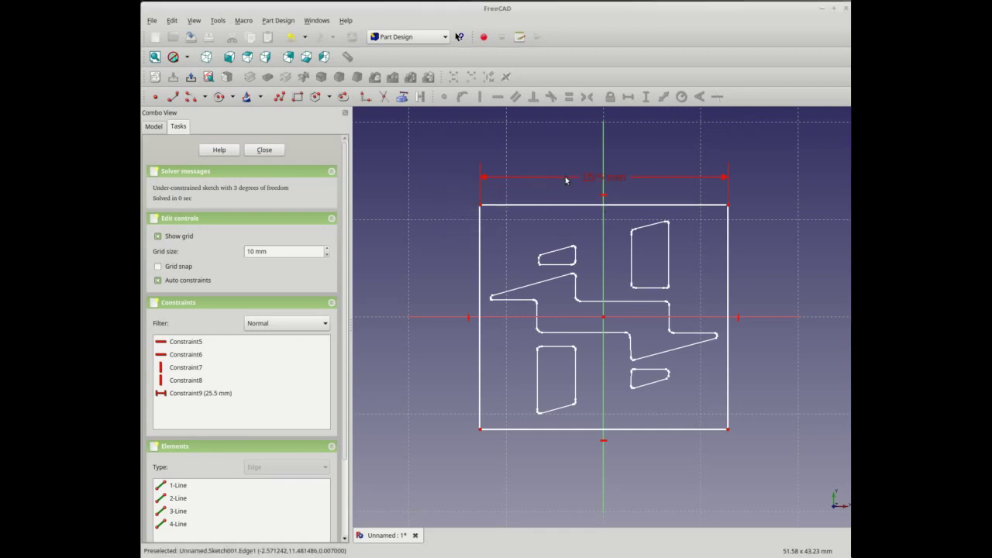
Make all four rectangle sides equal and move the 25.5 mm label aside
{"action": "left_click", "coordinate": [574, 206]}
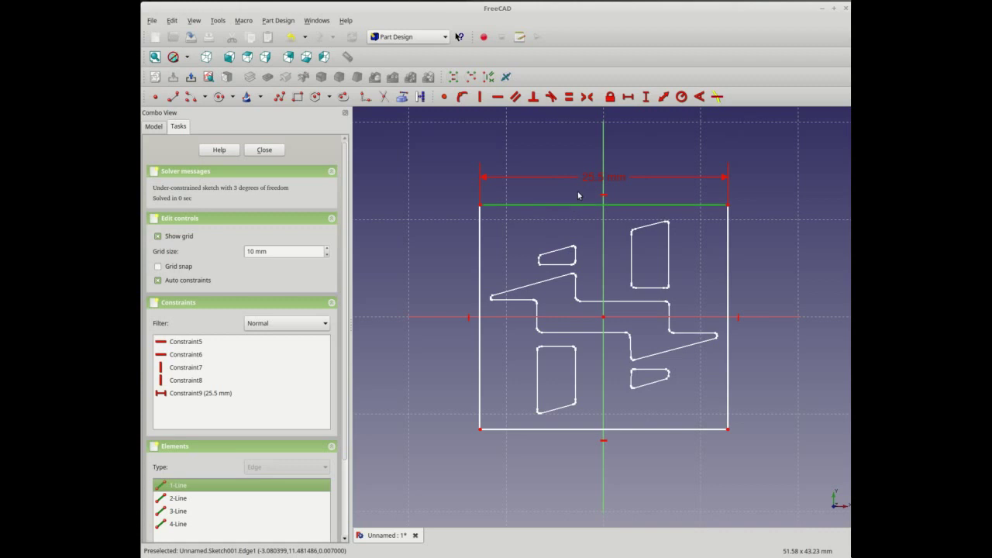
{"action": "left_click", "coordinate": [726, 292]}
{"action": "left_click", "coordinate": [629, 429]}
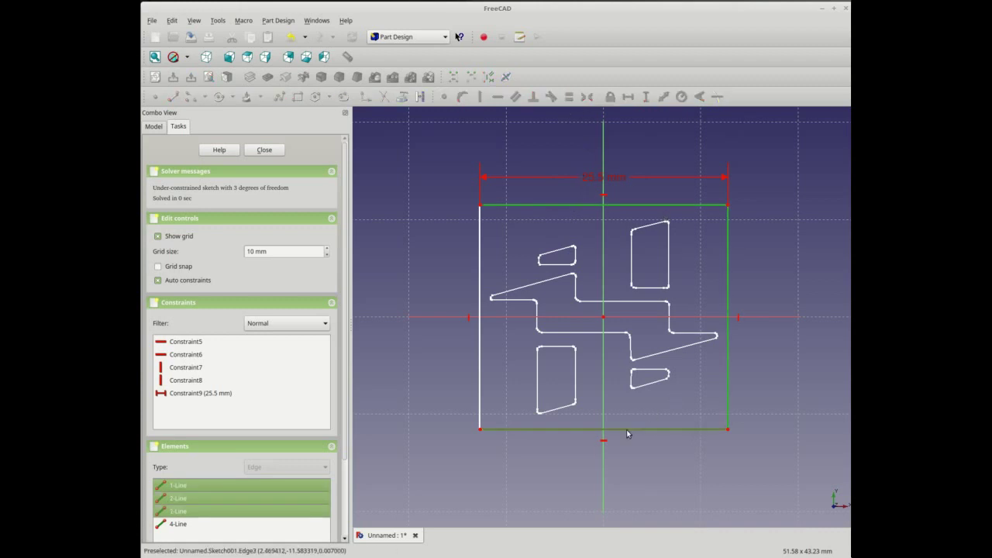
{"action": "left_click", "coordinate": [479, 293]}
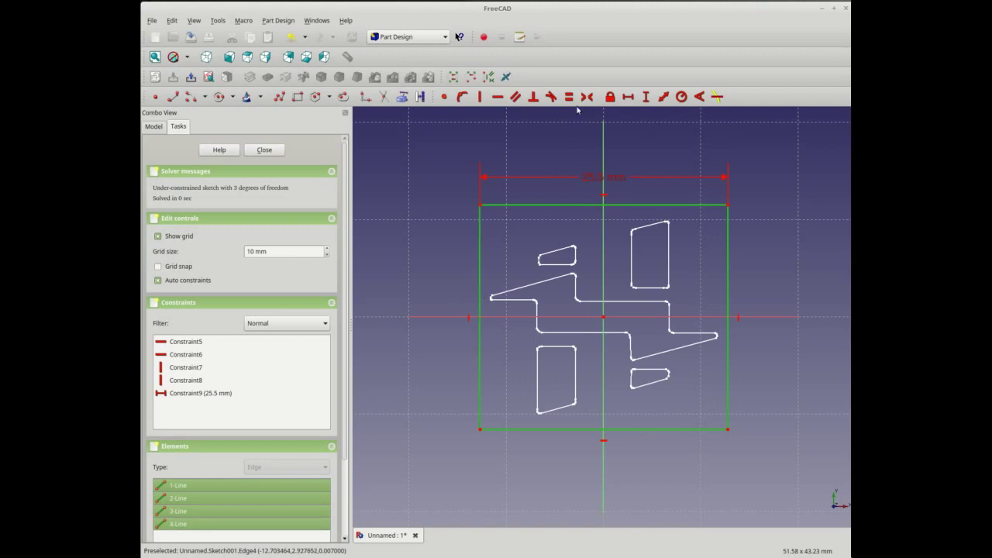
{"action": "left_click", "coordinate": [569, 96]}
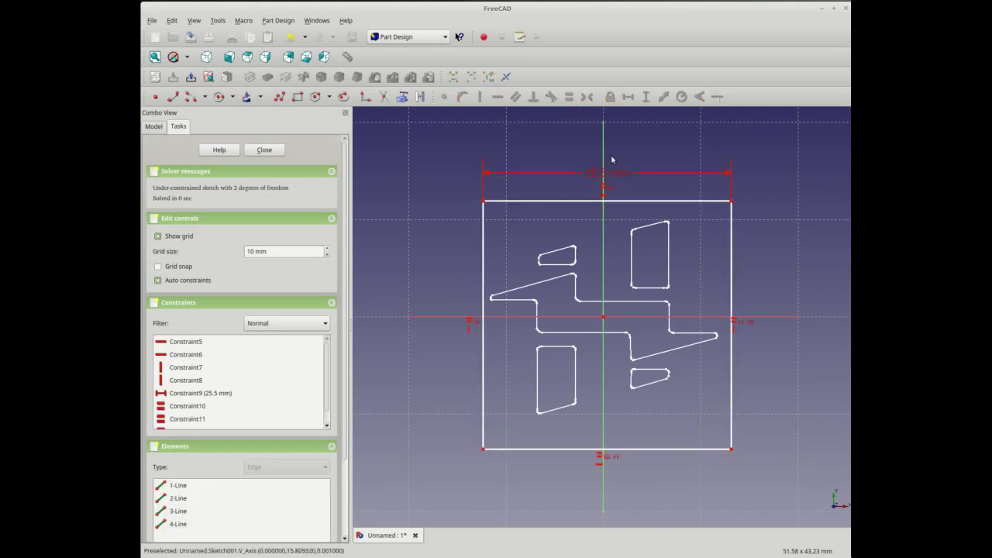
{"action": "left_click_drag", "start_coordinate": [618, 172], "coordinate": [795, 215]}
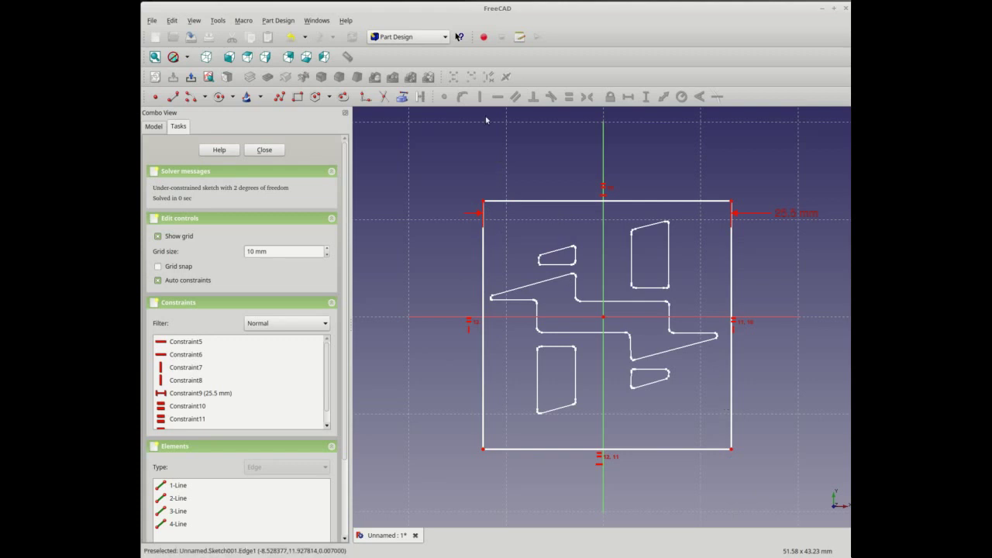
Draw a vertical slot from the axis above the square to just below its top edge
{"action": "left_click", "coordinate": [343, 96]}
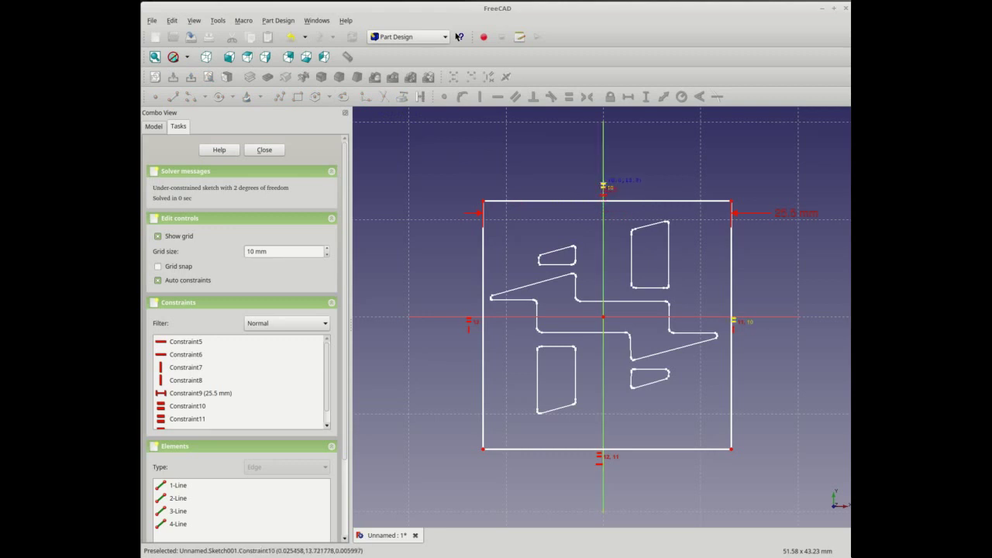
{"action": "left_click", "coordinate": [603, 186]}
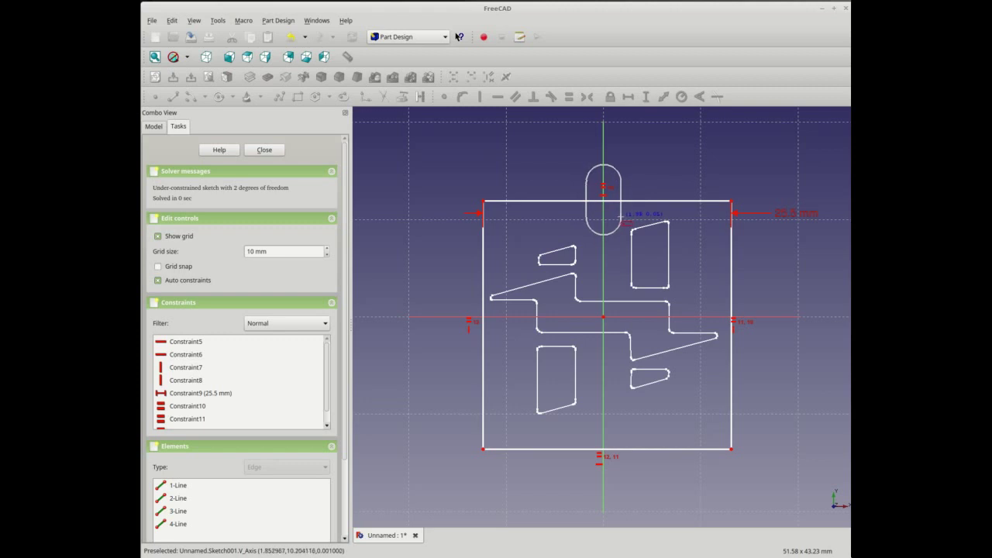
{"action": "left_click", "coordinate": [620, 223]}
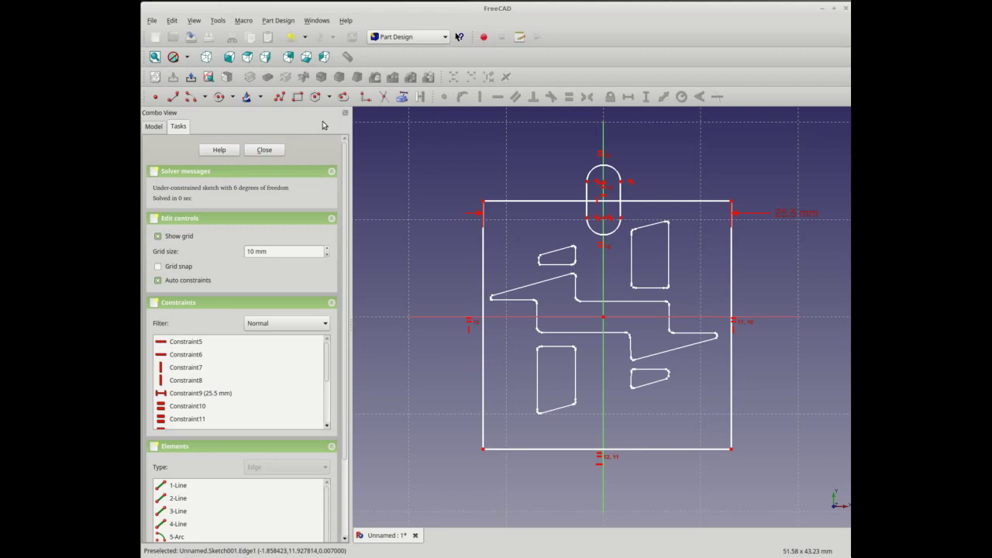
Add a circular hole centred on the slot's rounded upper end
{"action": "left_click", "coordinate": [219, 99]}
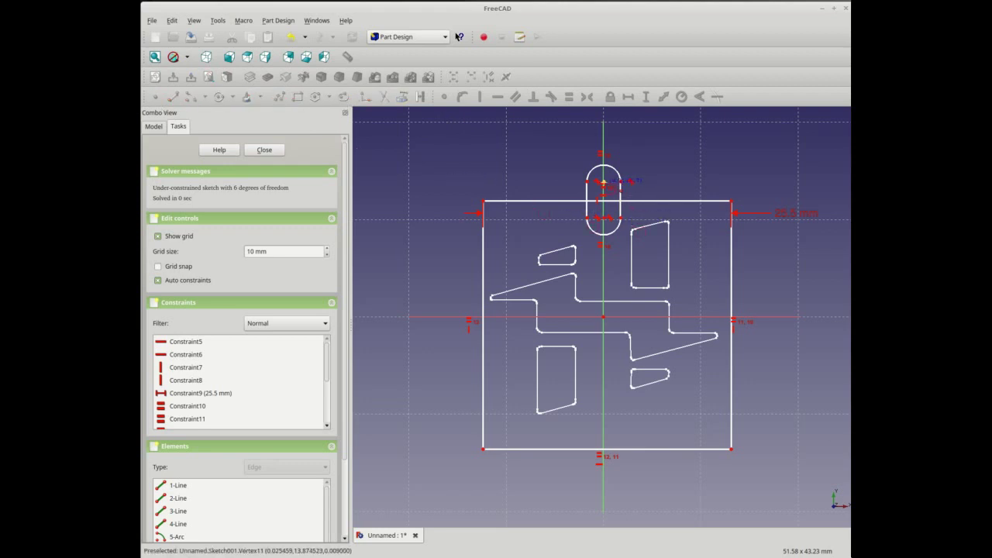
{"action": "scroll", "coordinate": [609, 332], "scroll_direction": "up", "scroll_amount": 2}
{"action": "scroll", "coordinate": [609, 329], "scroll_direction": "up", "scroll_amount": 3}
{"action": "scroll", "coordinate": [601, 324], "scroll_direction": "up", "scroll_amount": 2}
{"action": "scroll", "coordinate": [601, 324], "scroll_direction": "up", "scroll_amount": 2}
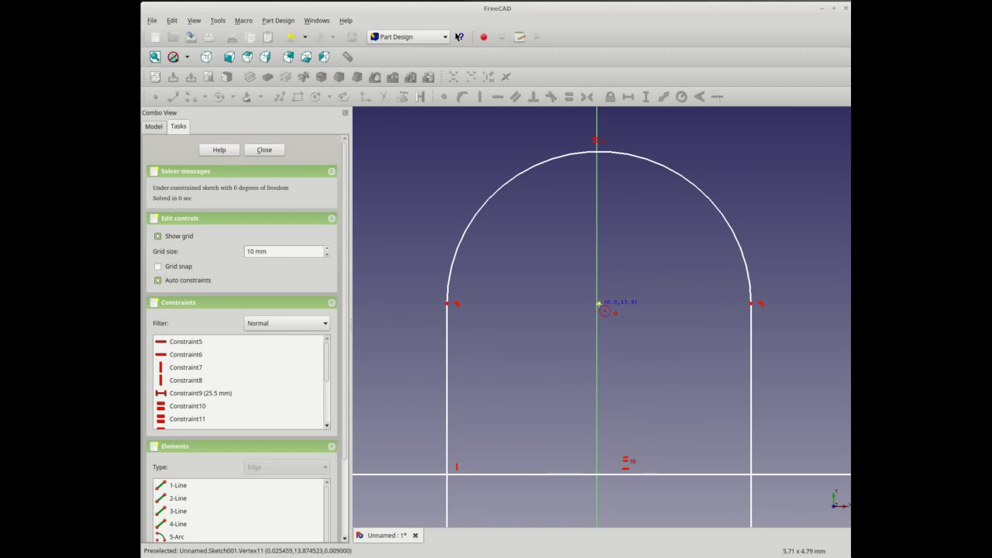
{"action": "left_click", "coordinate": [599, 304]}
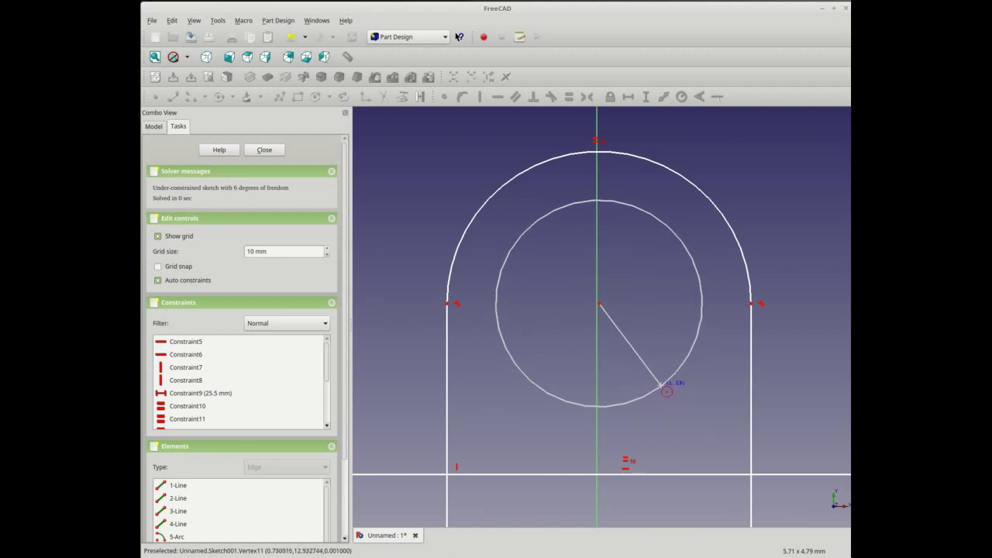
{"action": "left_click", "coordinate": [660, 385]}
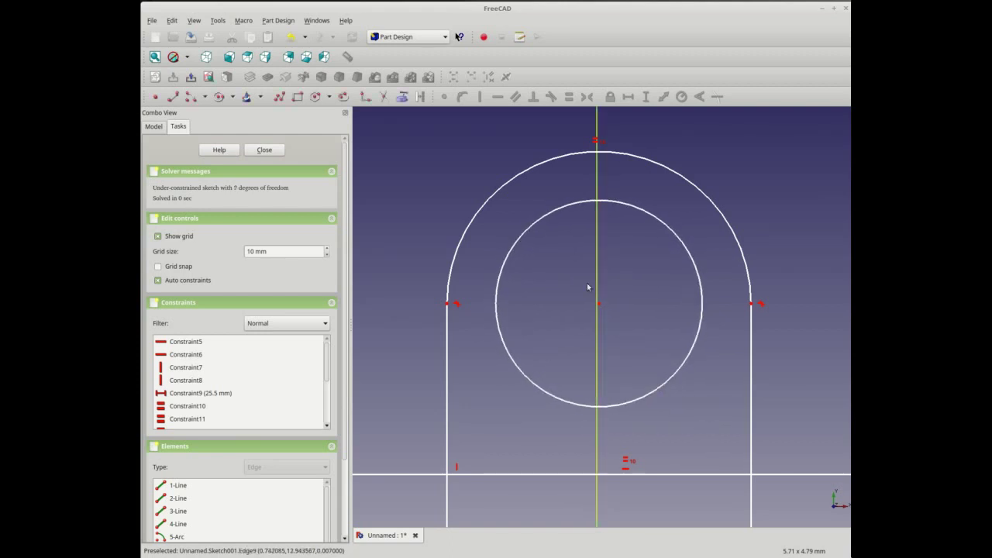
Close the plate sketch and rename the logo sketch to Logo_sk
{"action": "left_click", "coordinate": [264, 150]}
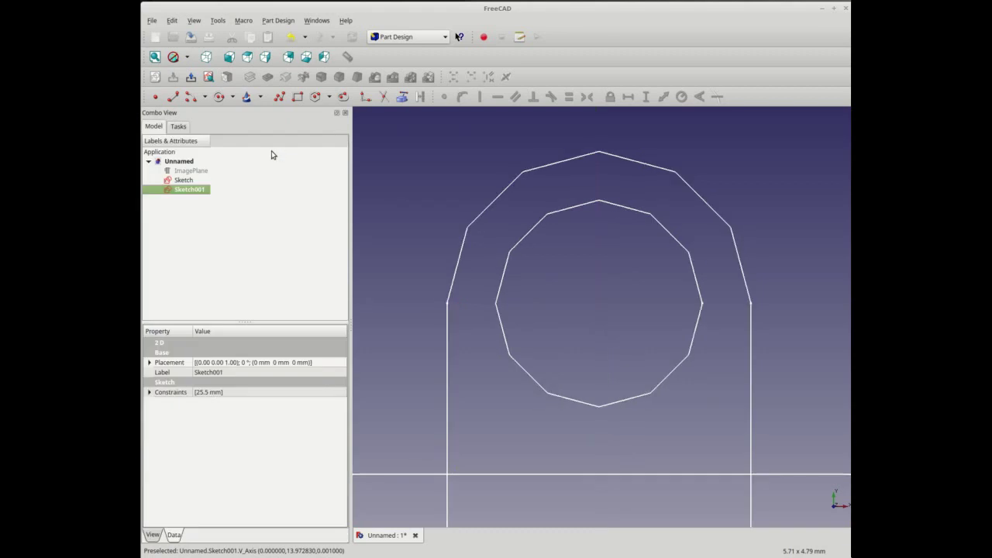
{"action": "scroll", "coordinate": [506, 279], "scroll_direction": "down", "scroll_amount": 3}
{"action": "scroll", "coordinate": [605, 457], "scroll_direction": "down", "scroll_amount": 2}
{"action": "scroll", "coordinate": [605, 455], "scroll_direction": "up", "scroll_amount": 2}
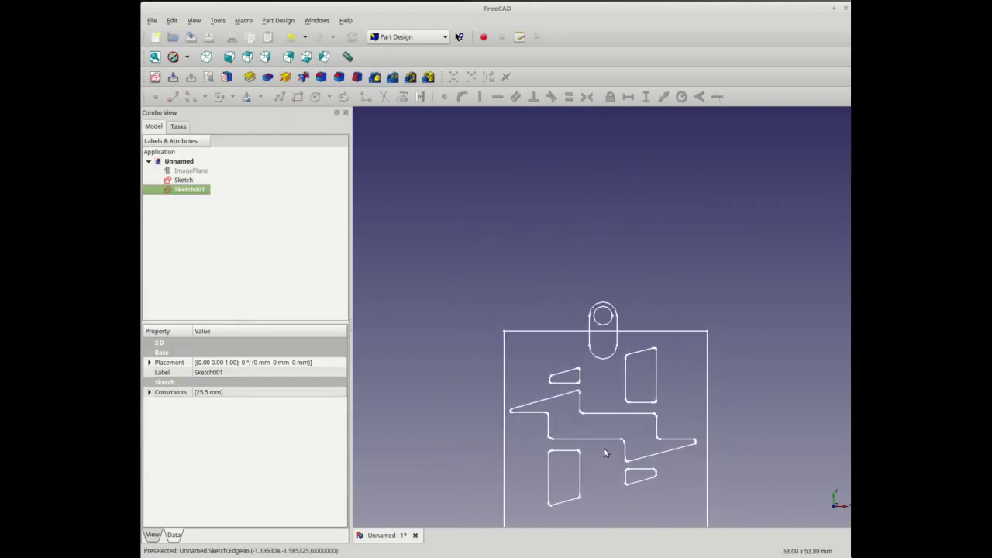
{"action": "middle_click", "coordinate": [601, 416]}
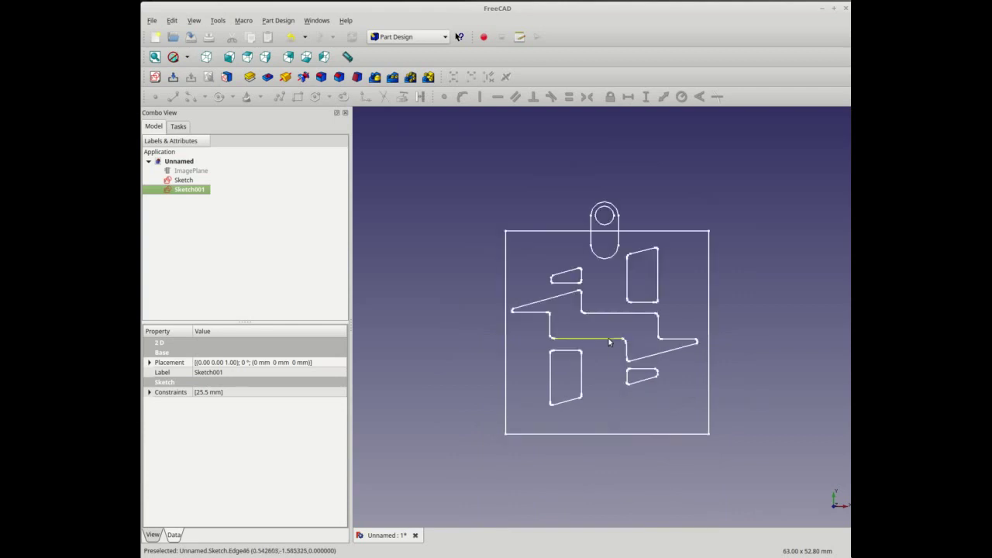
{"action": "left_click", "coordinate": [191, 183]}
{"action": "left_click", "coordinate": [192, 183]}
{"action": "type", "text": "Logo Ink"}
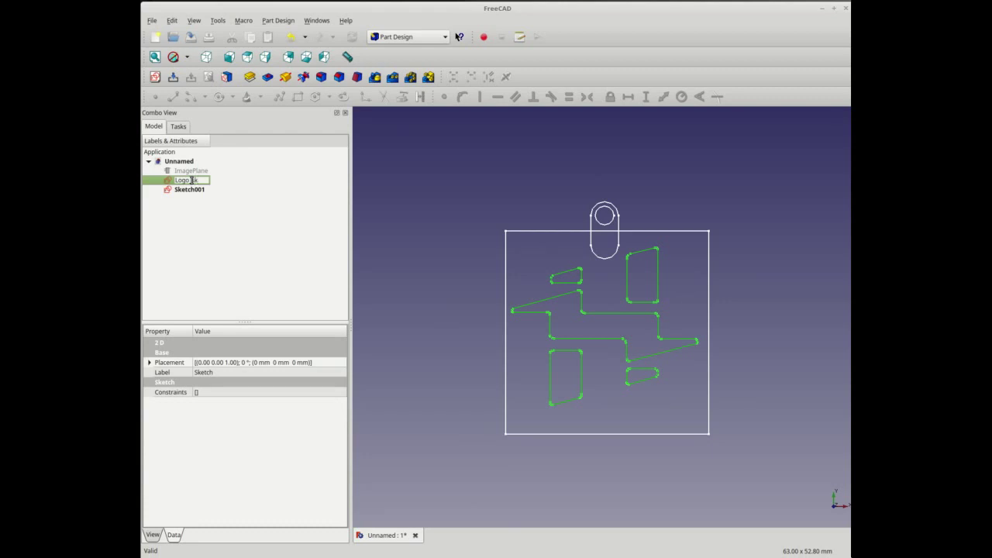
{"action": "key", "text": "Return"}
Rename Sketch001 to Base_sk, then briefly open and close Logo_sk
{"action": "left_click", "coordinate": [186, 191]}
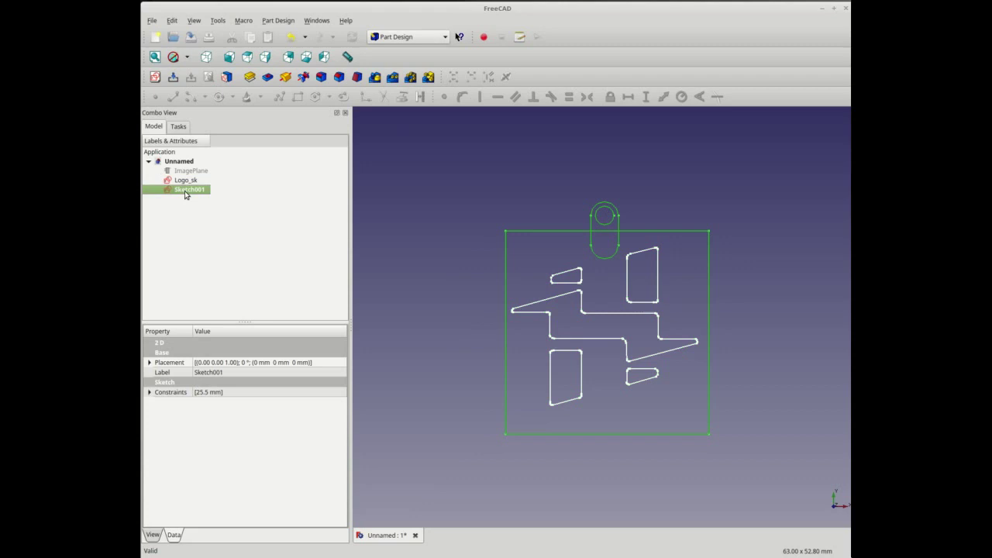
{"action": "left_click", "coordinate": [186, 192]}
{"action": "type", "text": "Base_sk"}
{"action": "key", "text": "Return"}
{"action": "double_click", "coordinate": [186, 180]}
{"action": "left_click", "coordinate": [275, 155]}
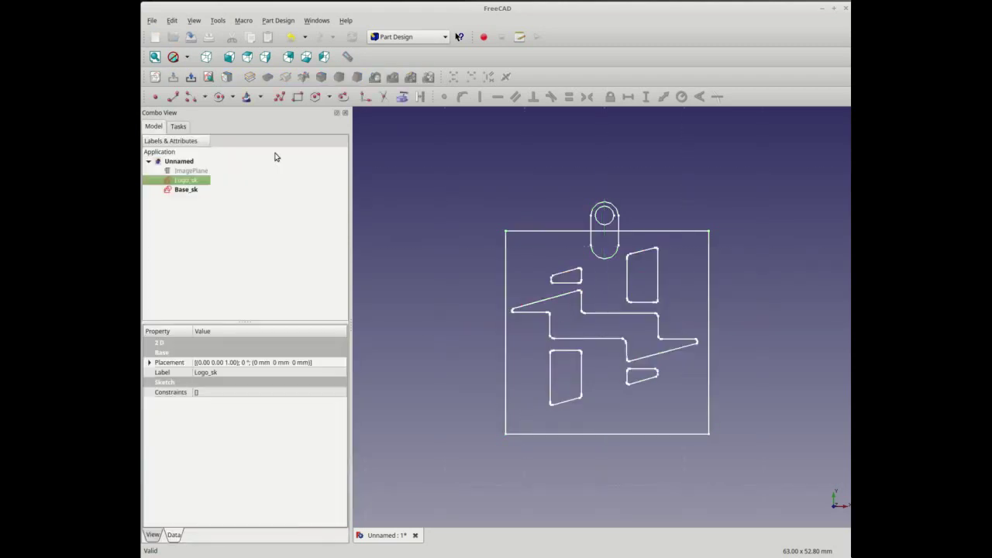
In the Part workbench, extrude Logo_sk as a solid along Z into the raised Extrude block
{"action": "left_click", "coordinate": [438, 37]}
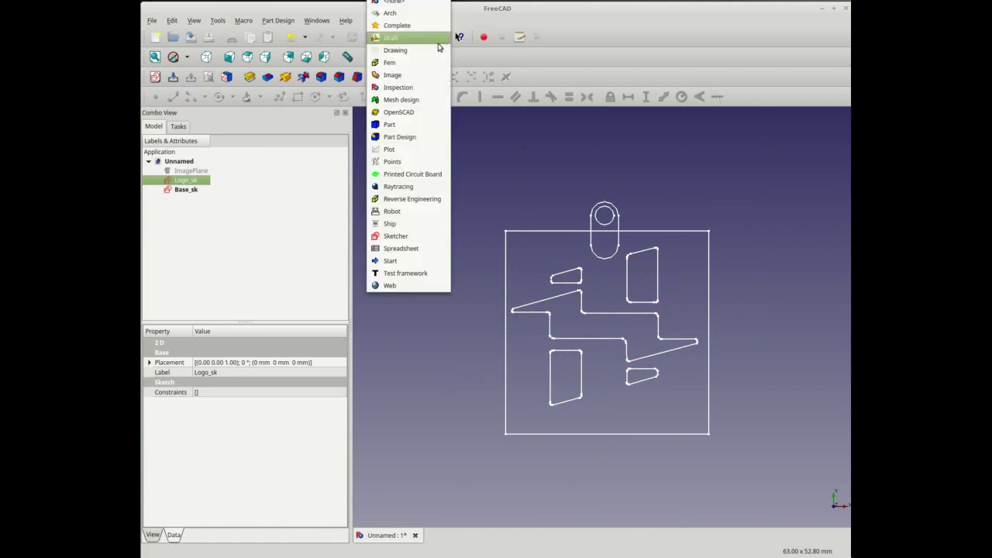
{"action": "left_click", "coordinate": [409, 125]}
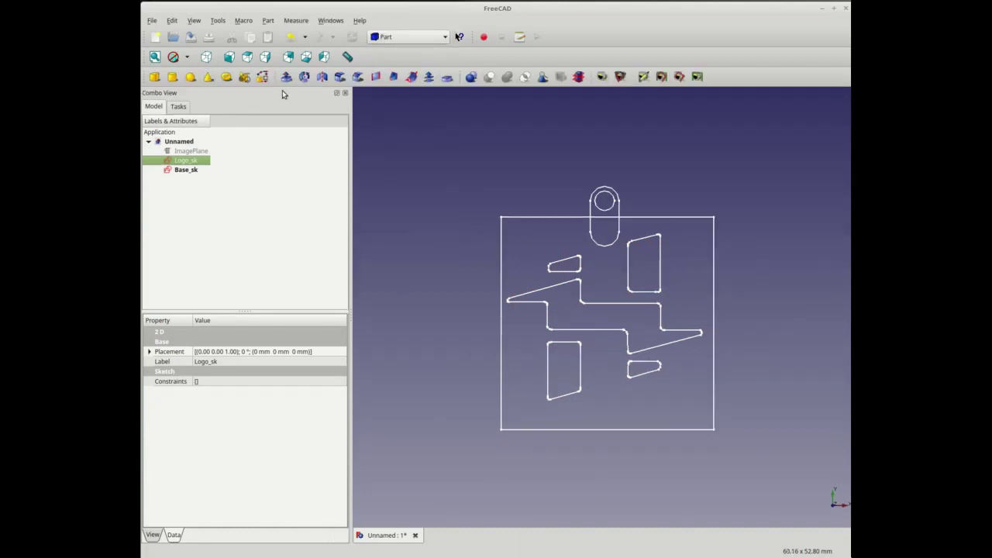
{"action": "left_click", "coordinate": [286, 77]}
{"action": "left_click", "coordinate": [159, 267]}
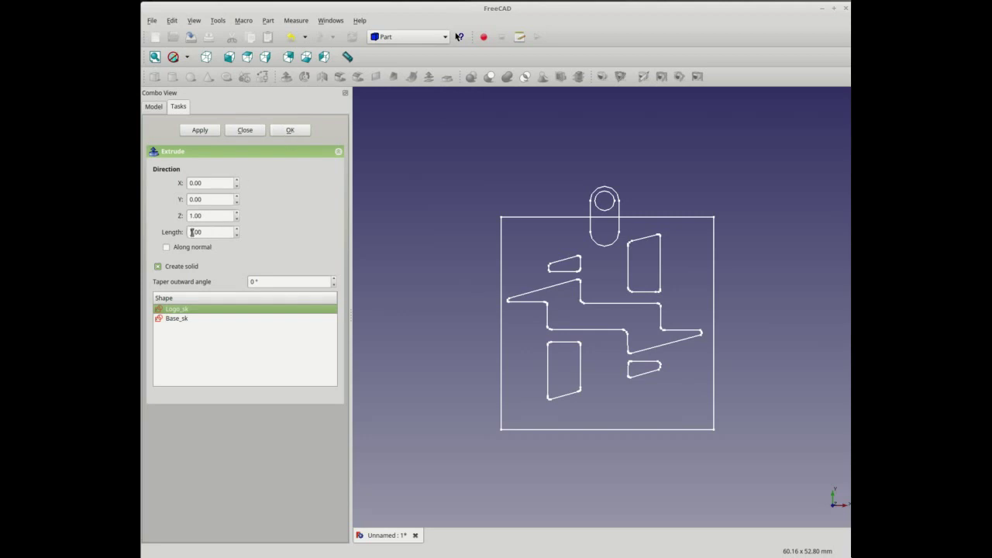
{"action": "left_click", "coordinate": [188, 234]}
{"action": "left_click", "coordinate": [294, 131]}
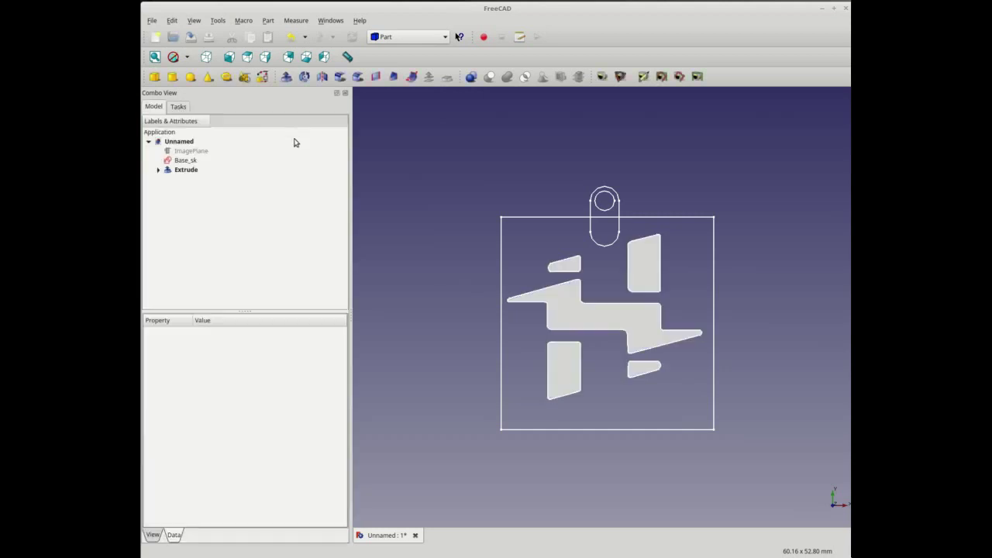
Extrude Base_sk as a solid 3 mm along Z to form the plate
{"action": "middle_click_drag", "start_coordinate": [644, 483], "coordinate": [587, 385]}
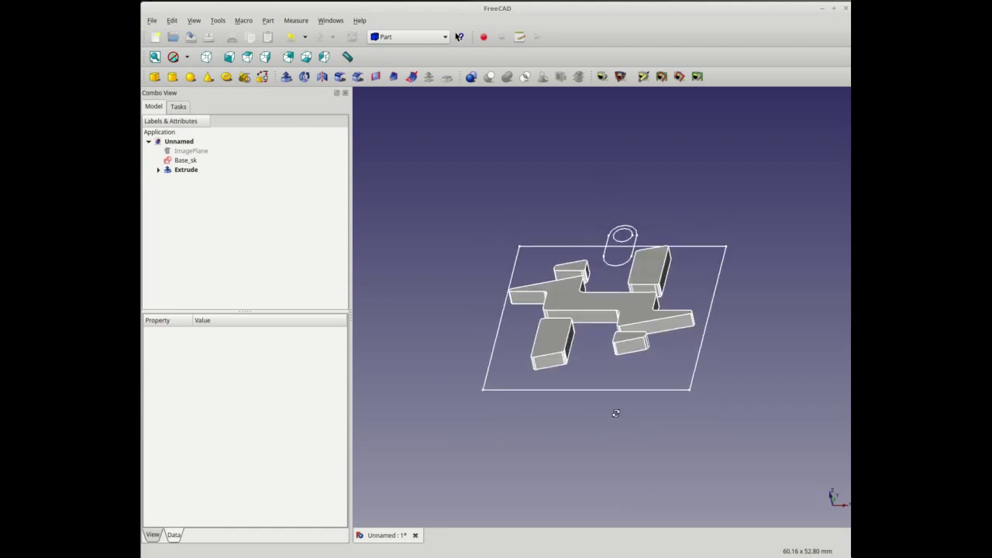
{"action": "left_click", "coordinate": [179, 161]}
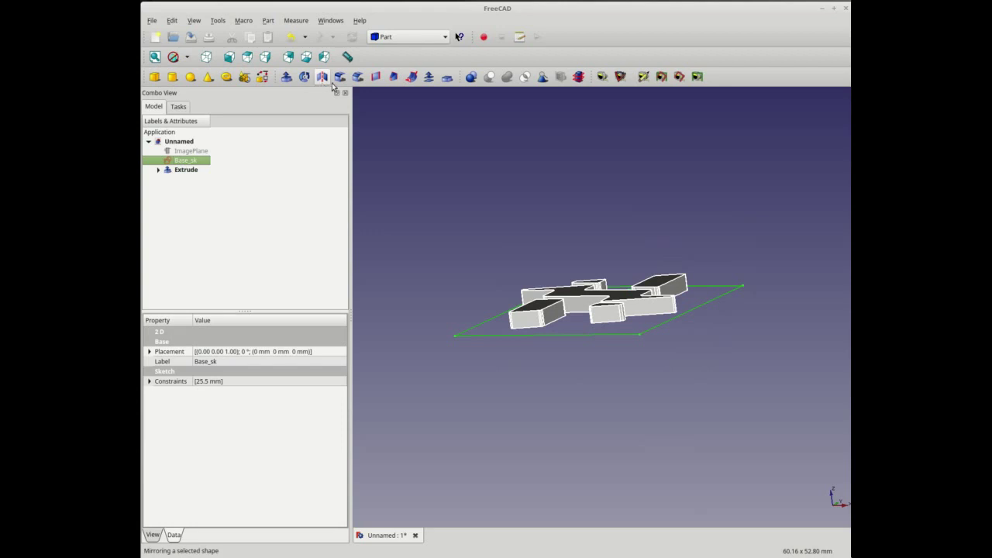
{"action": "left_click", "coordinate": [286, 76]}
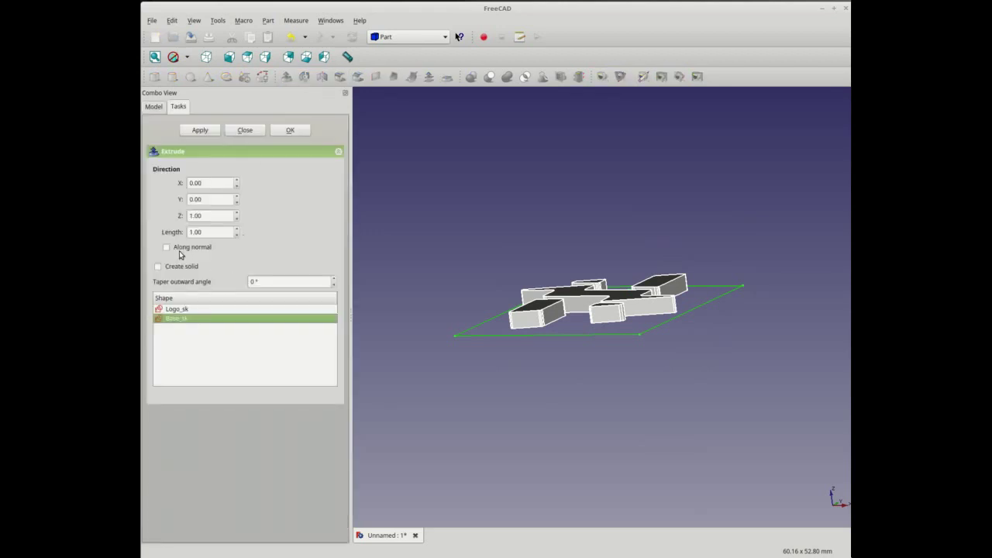
{"action": "left_click", "coordinate": [159, 266]}
{"action": "left_click", "coordinate": [191, 231]}
{"action": "left_click", "coordinate": [290, 131]}
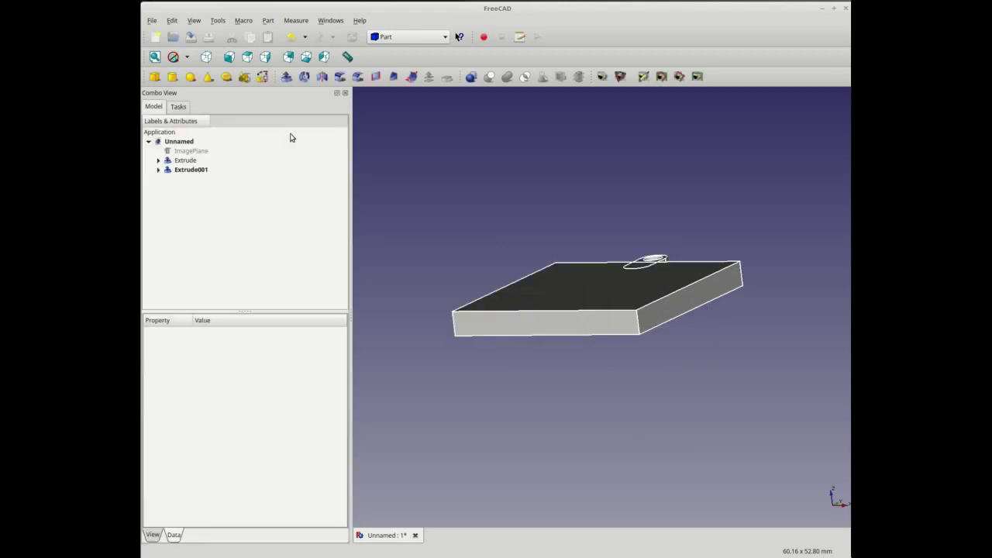
Rename the plate extrusion to Base_ext and the logo extrusion to Logo_ext
{"action": "left_click", "coordinate": [186, 172]}
{"action": "left_click", "coordinate": [156, 173]}
{"action": "left_click", "coordinate": [158, 170]}
{"action": "key", "text": "End"}
{"action": "key", "text": "BackSpace"}
{"action": "key", "text": "BackSpace"}
{"action": "key", "text": "BackSpace"}
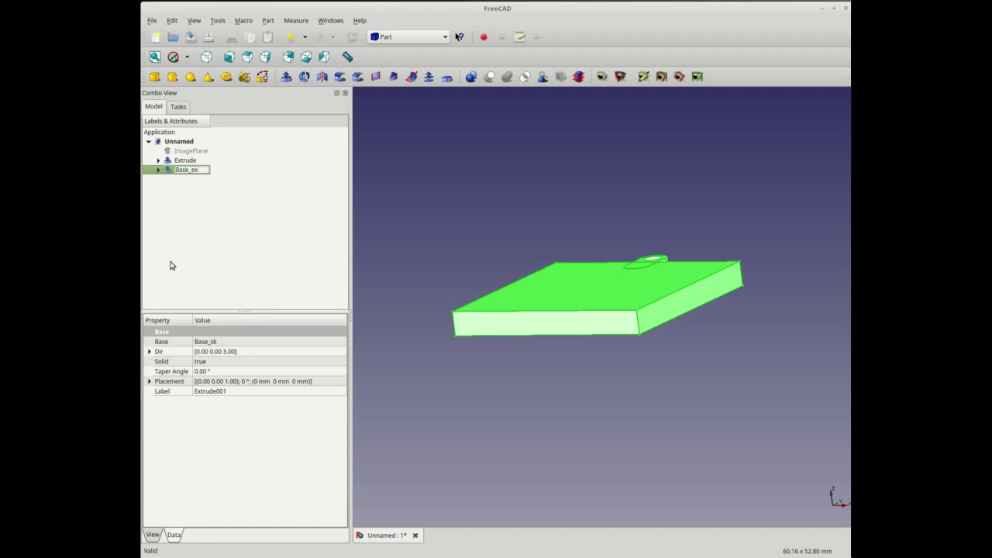
{"action": "key", "text": "Return"}
{"action": "left_click", "coordinate": [194, 161]}
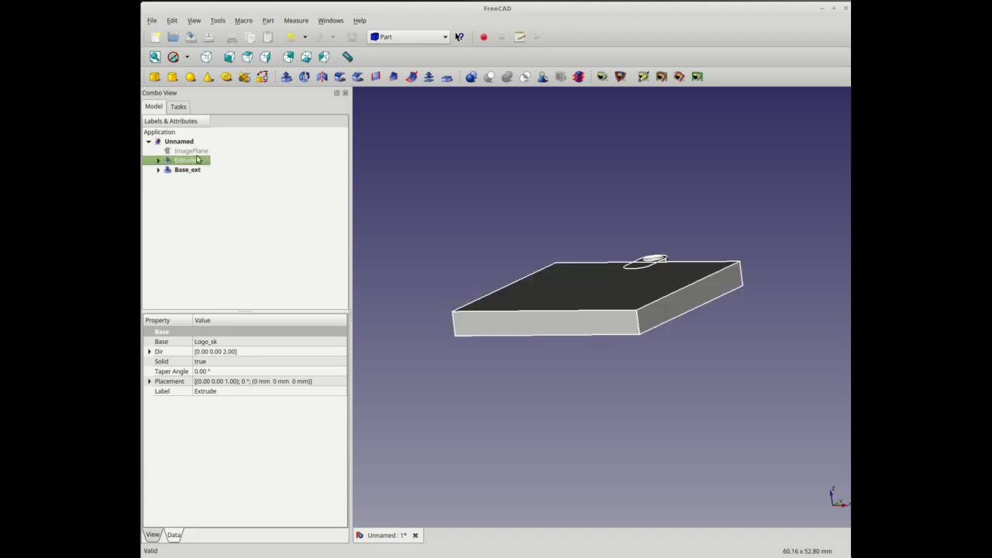
{"action": "left_click", "coordinate": [194, 160]}
{"action": "type", "text": "Logo_e"}
{"action": "type", "text": "xt"}
{"action": "key", "text": "Return"}
{"action": "left_click", "coordinate": [197, 172]}
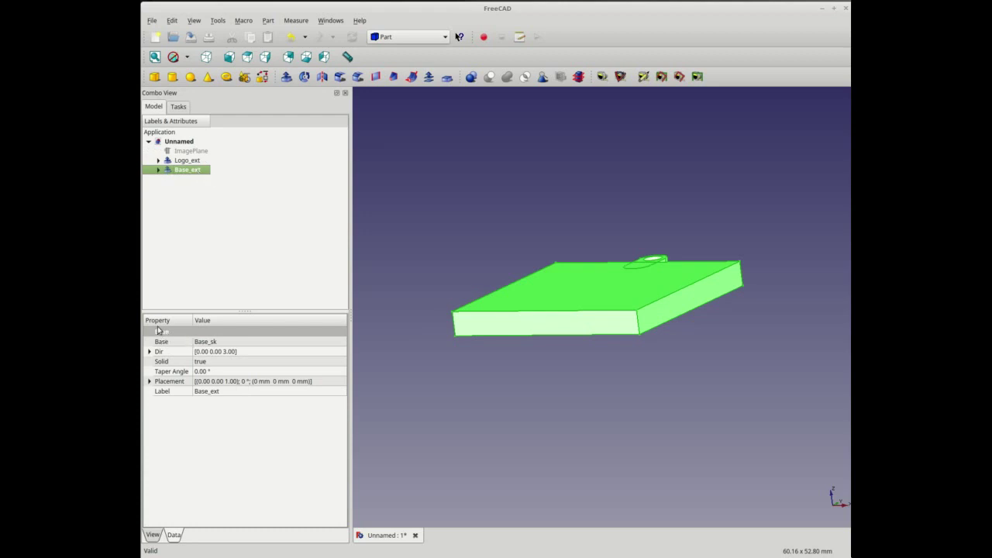
Set Base_ext's placement Translation Z to -3 mm so the plate sits below the logo
{"action": "left_click", "coordinate": [215, 383]}
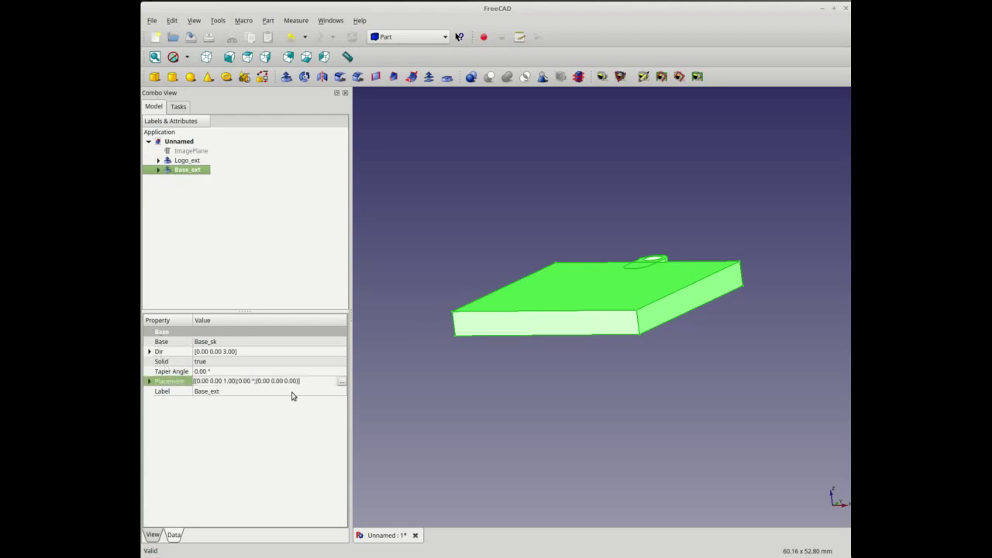
{"action": "left_click", "coordinate": [342, 381]}
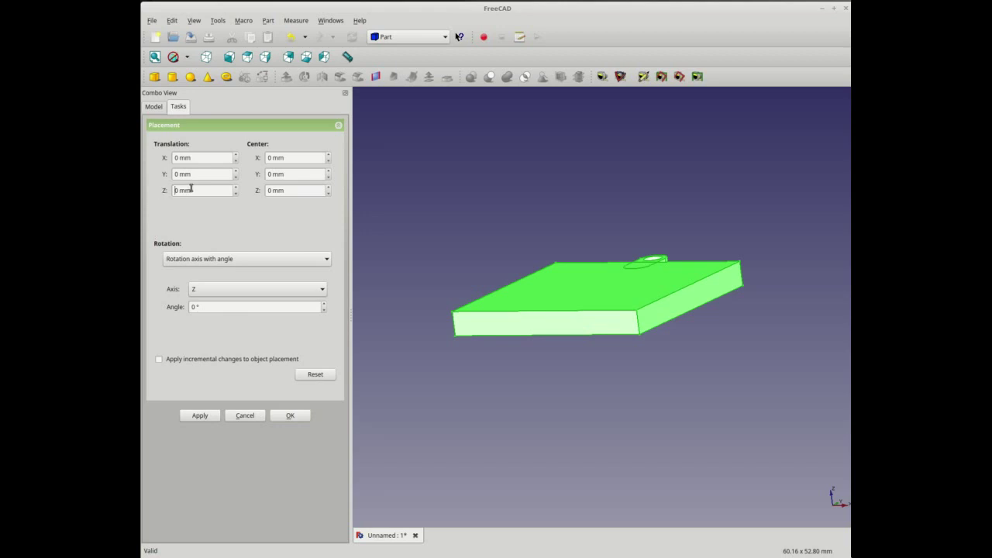
{"action": "scroll", "coordinate": [191, 189], "scroll_direction": "up", "scroll_amount": 1}
{"action": "scroll", "coordinate": [194, 190], "scroll_direction": "down", "scroll_amount": 2}
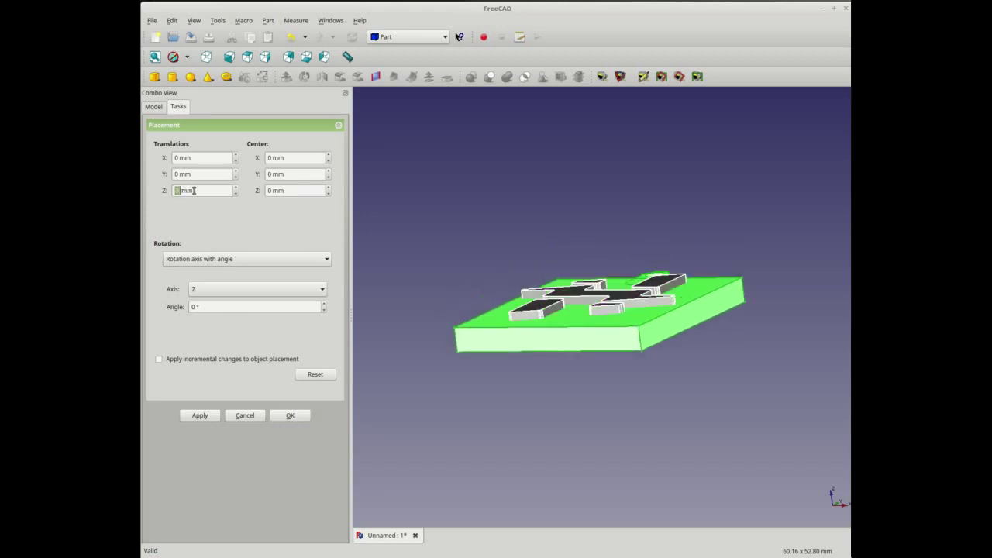
{"action": "scroll", "coordinate": [193, 190], "scroll_direction": "down", "scroll_amount": 1}
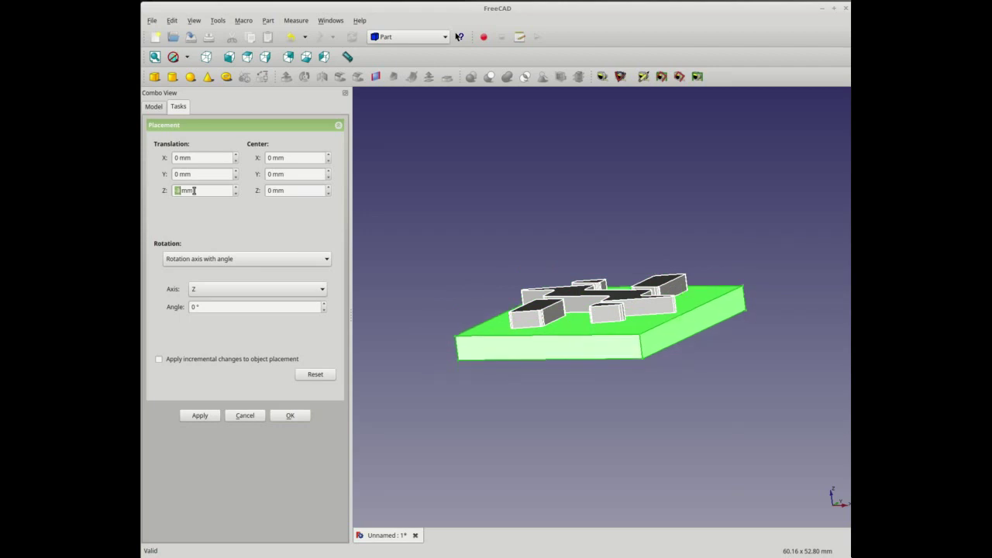
{"action": "scroll", "coordinate": [194, 190], "scroll_direction": "up", "scroll_amount": 1}
{"action": "scroll", "coordinate": [194, 189], "scroll_direction": "down", "scroll_amount": 1}
{"action": "mouse_move", "coordinate": [572, 421]}
{"action": "middle_mouse_down"}
{"action": "mouse_move", "coordinate": [549, 392]}
{"action": "mouse_move", "coordinate": [516, 401]}
{"action": "mouse_move", "coordinate": [494, 377]}
{"action": "mouse_move", "coordinate": [554, 436]}
{"action": "mouse_move", "coordinate": [538, 411]}
{"action": "mouse_move", "coordinate": [558, 405]}
{"action": "mouse_move", "coordinate": [605, 440]}
{"action": "mouse_move", "coordinate": [576, 408]}
{"action": "mouse_move", "coordinate": [598, 457]}
{"action": "mouse_move", "coordinate": [640, 445]}
{"action": "mouse_move", "coordinate": [708, 361]}
{"action": "mouse_move", "coordinate": [700, 374]}
{"action": "middle_mouse_up"}
{"action": "middle_click_drag", "start_coordinate": [700, 375], "coordinate": [689, 370]}
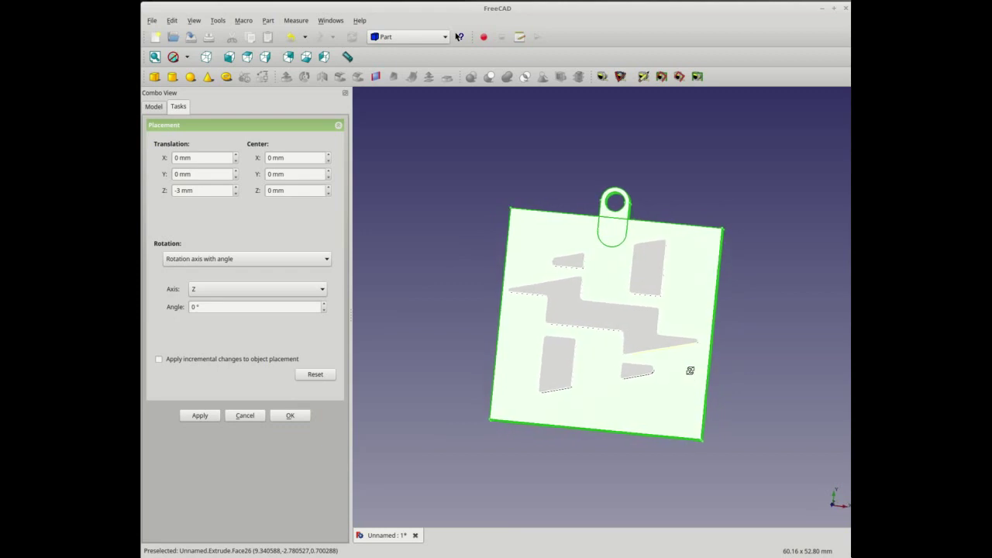
{"action": "left_click", "coordinate": [291, 416]}
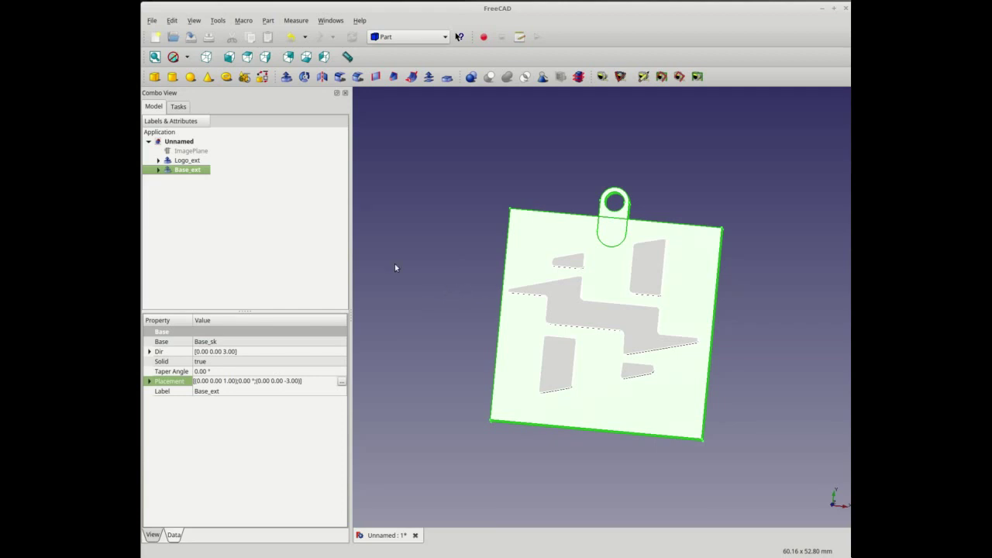
Expand Base_ext in the tree and hide the Logo_ext solid
{"action": "left_click", "coordinate": [158, 170]}
{"action": "left_click", "coordinate": [190, 160]}
{"action": "key", "text": "space"}
{"action": "left_click", "coordinate": [188, 169]}
Hide Base_ext and fillet all four corners of the Base_sk rectangle
{"action": "key", "text": "space"}
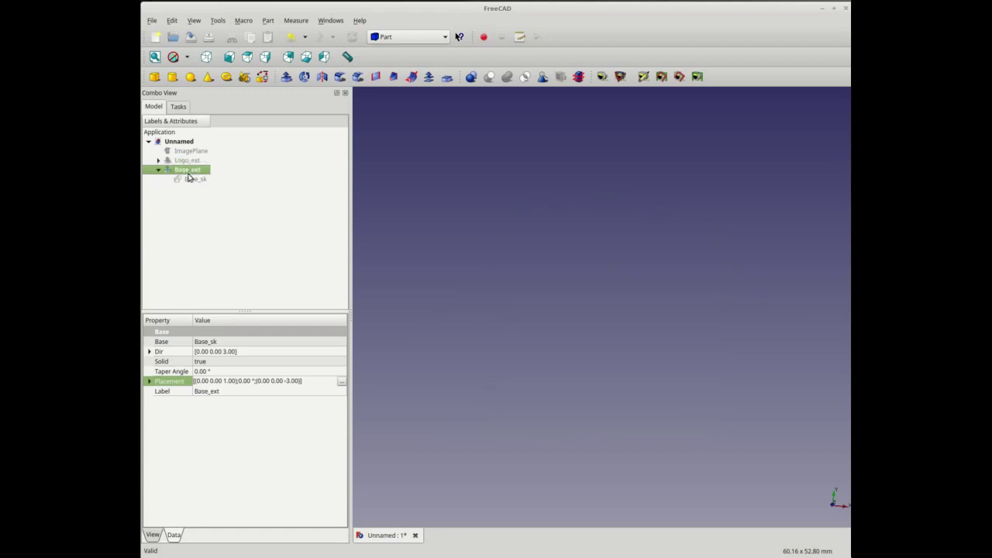
{"action": "double_click", "coordinate": [194, 179]}
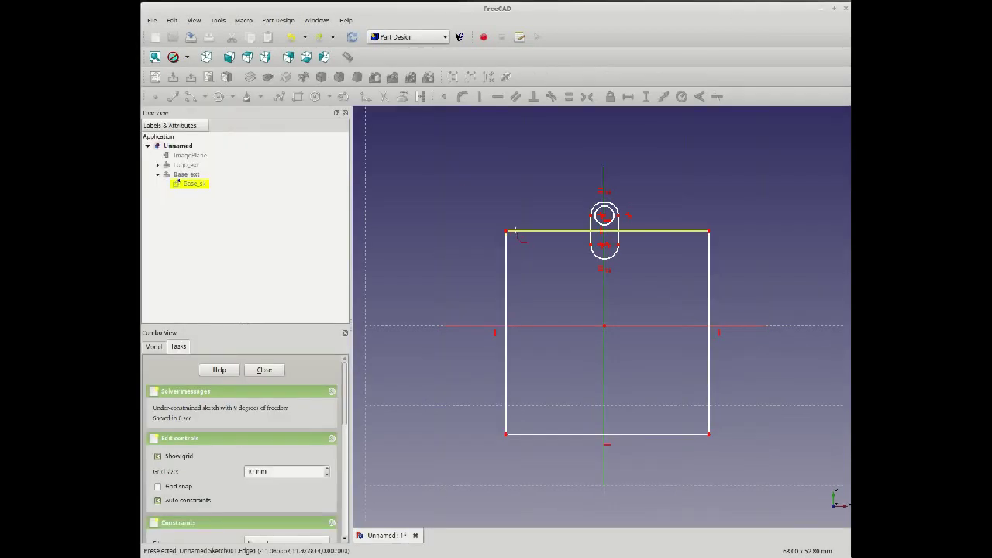
{"action": "left_click", "coordinate": [516, 231]}
{"action": "left_click", "coordinate": [506, 242]}
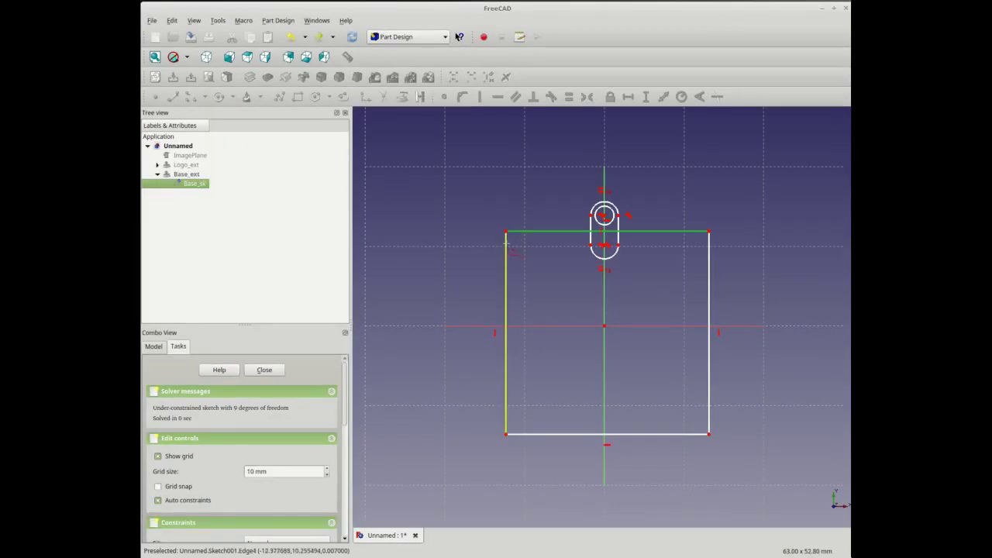
{"action": "left_click", "coordinate": [700, 231]}
{"action": "left_click", "coordinate": [708, 245]}
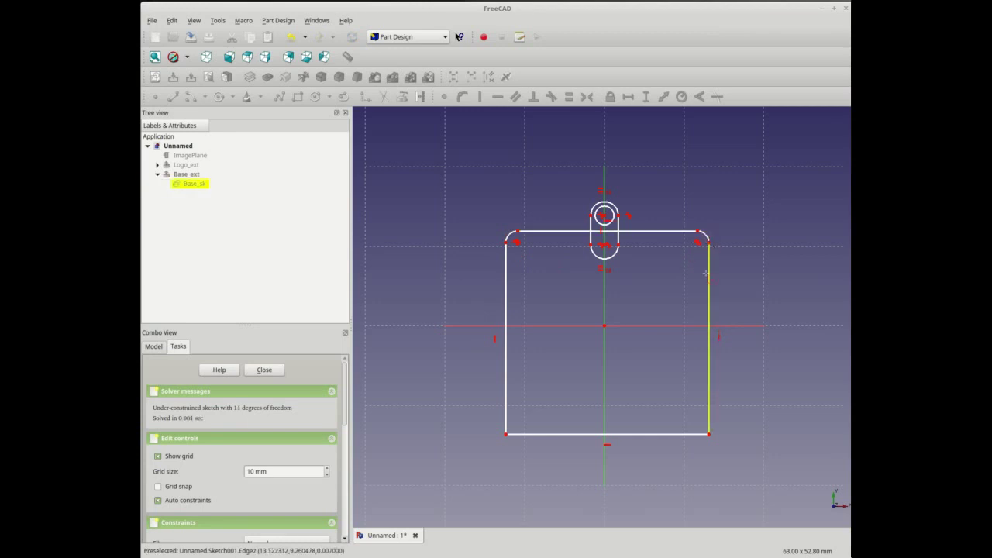
{"action": "left_click", "coordinate": [709, 425]}
{"action": "left_click", "coordinate": [702, 435]}
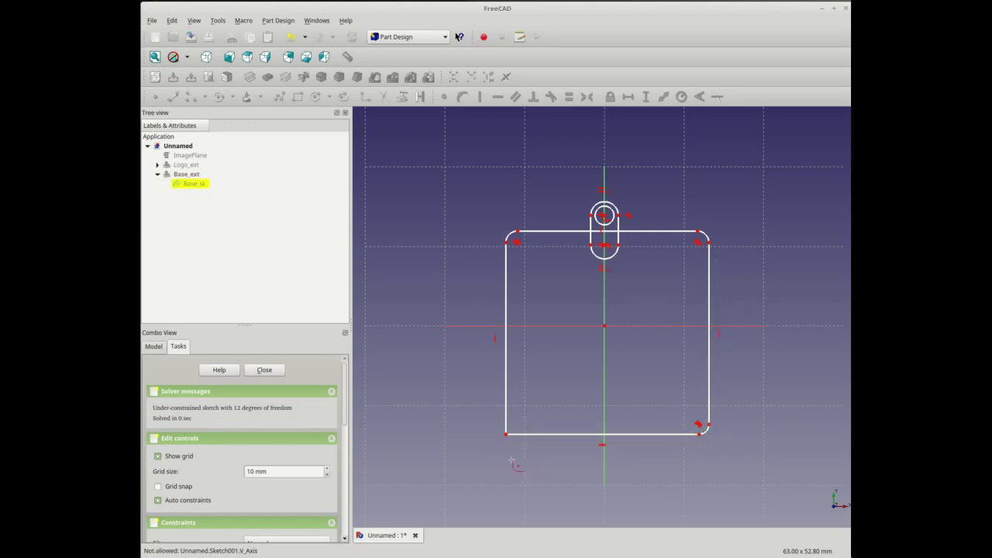
{"action": "left_click", "coordinate": [519, 435]}
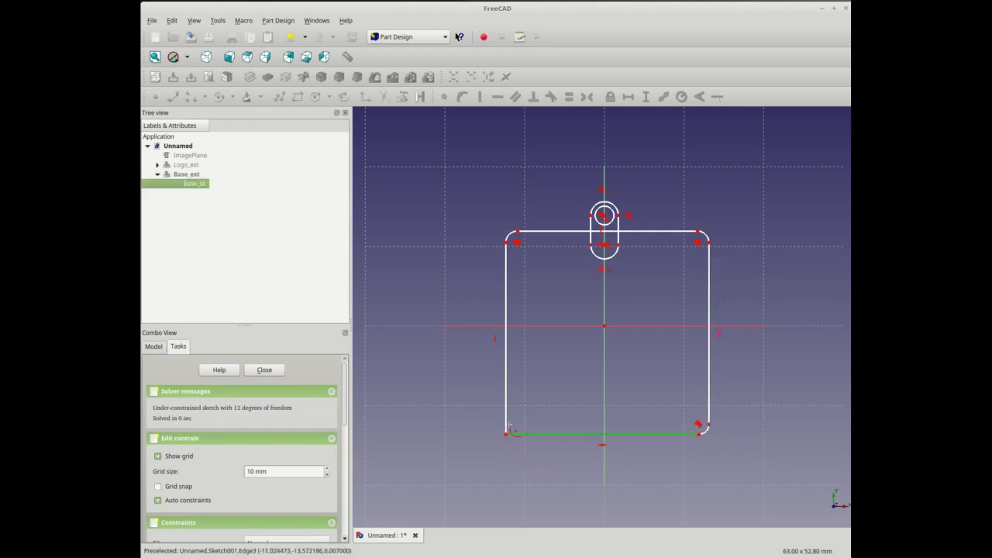
{"action": "left_click", "coordinate": [507, 426]}
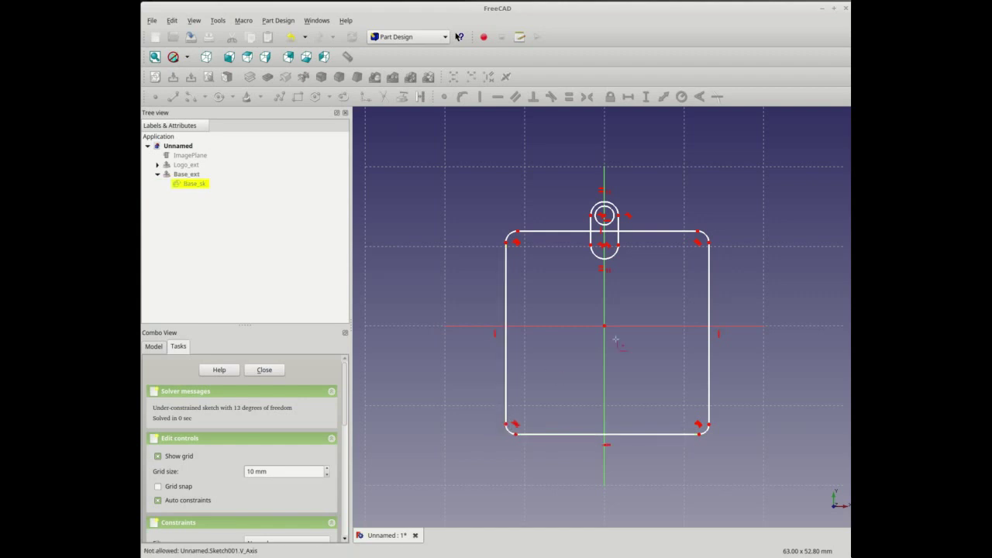
Show the plate again, switch to the Part workbench and close the Base_sk sketch
{"action": "left_click", "coordinate": [191, 187]}
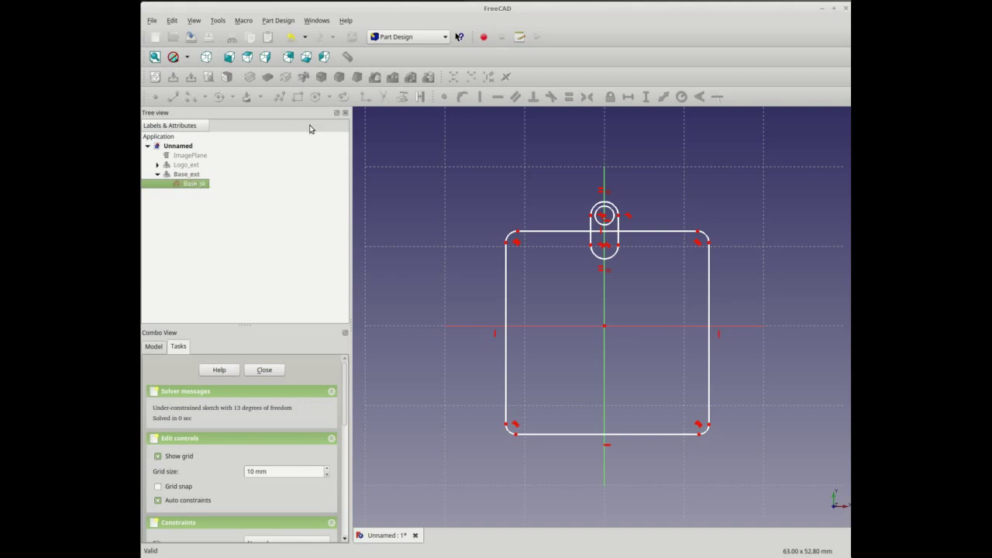
{"action": "left_click", "coordinate": [281, 179]}
{"action": "left_click", "coordinate": [189, 176]}
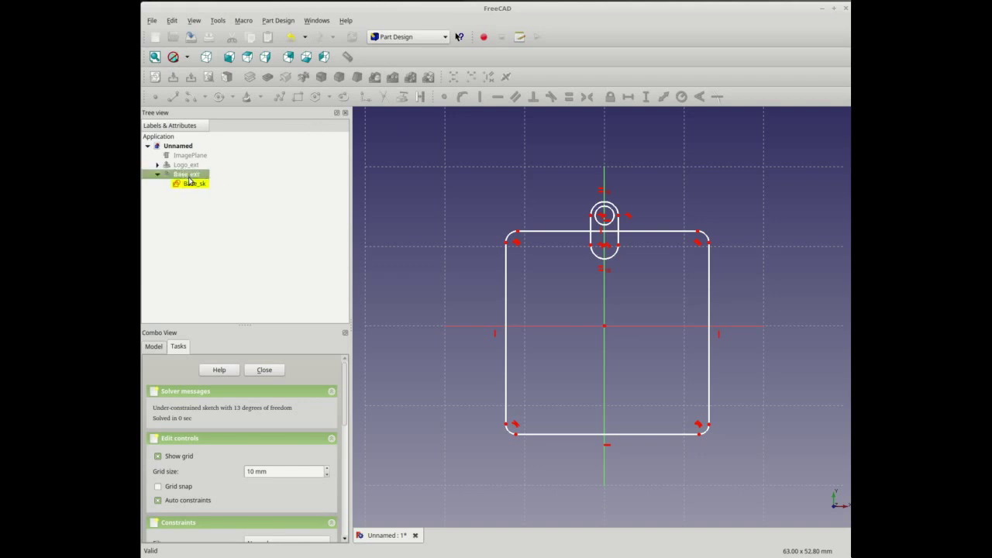
{"action": "left_click", "coordinate": [186, 182]}
{"action": "left_click", "coordinate": [188, 176]}
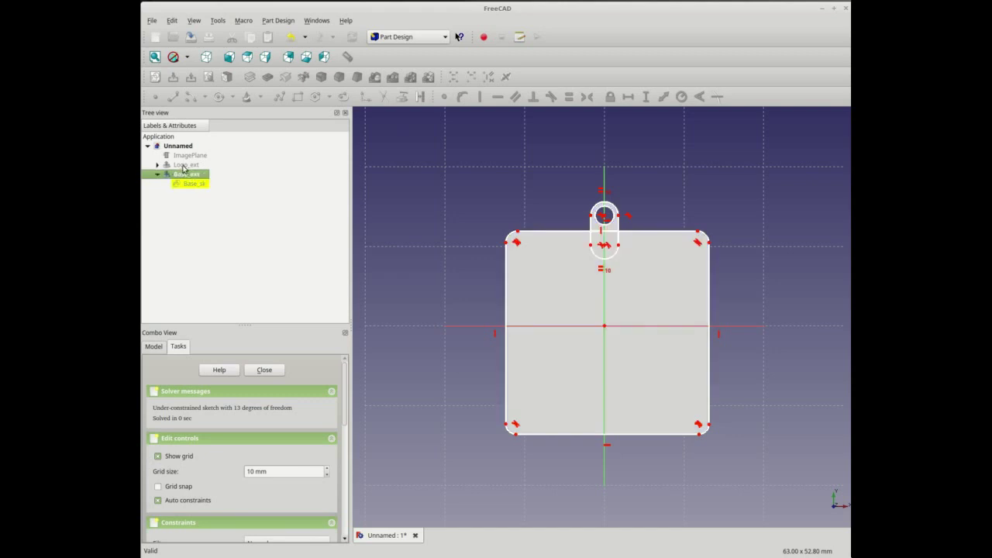
{"action": "left_click", "coordinate": [186, 165]}
{"action": "left_click", "coordinate": [431, 37]}
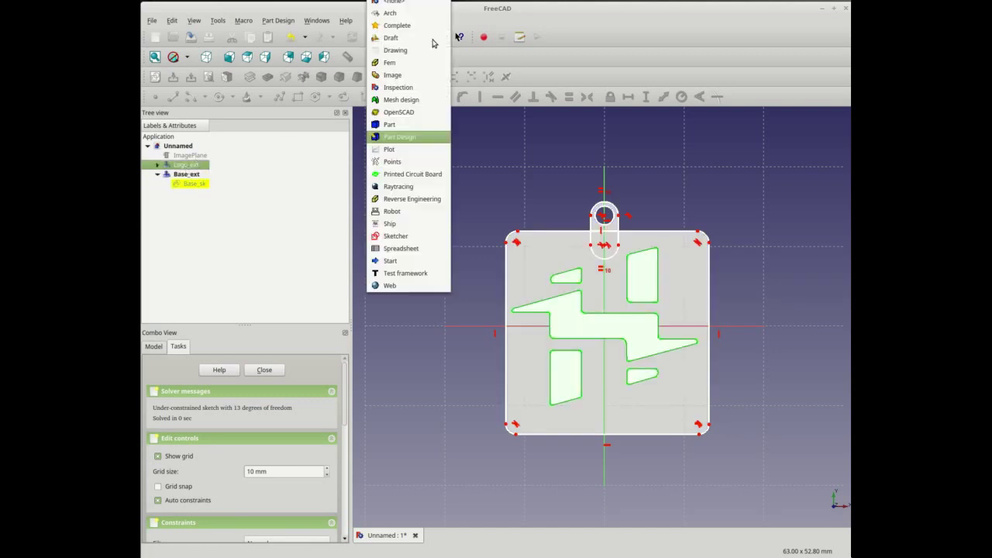
{"action": "left_click", "coordinate": [401, 122]}
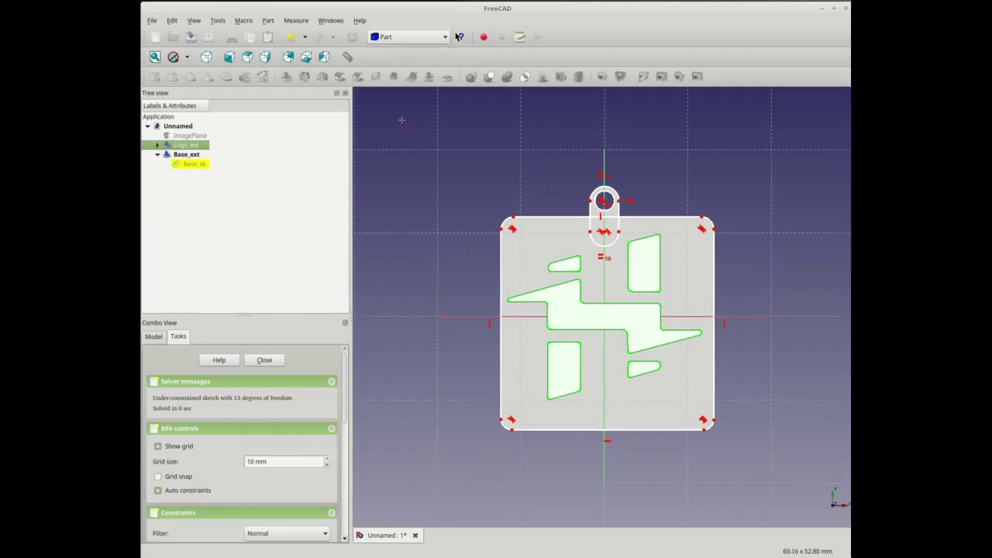
{"action": "left_click", "coordinate": [195, 166]}
{"action": "left_click", "coordinate": [195, 168]}
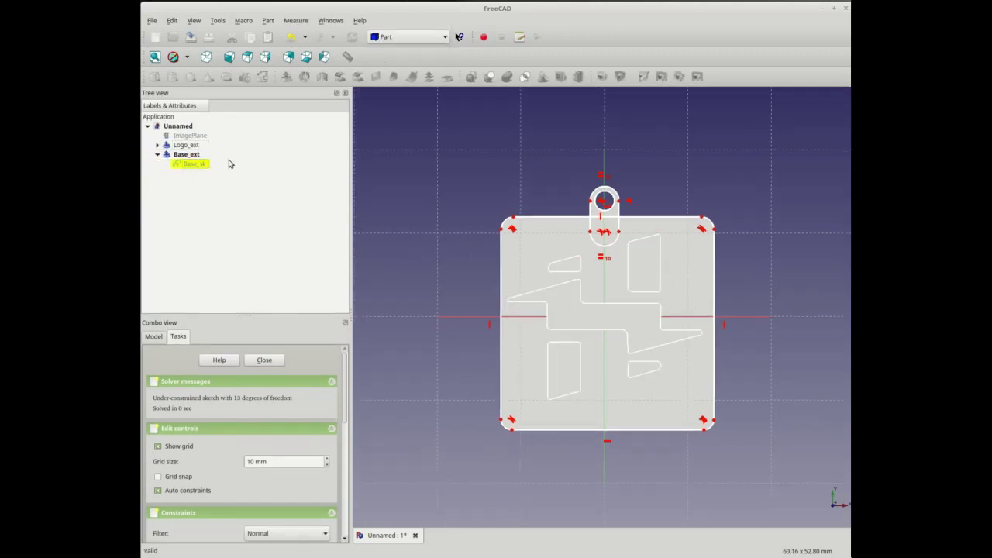
{"action": "left_click", "coordinate": [264, 359]}
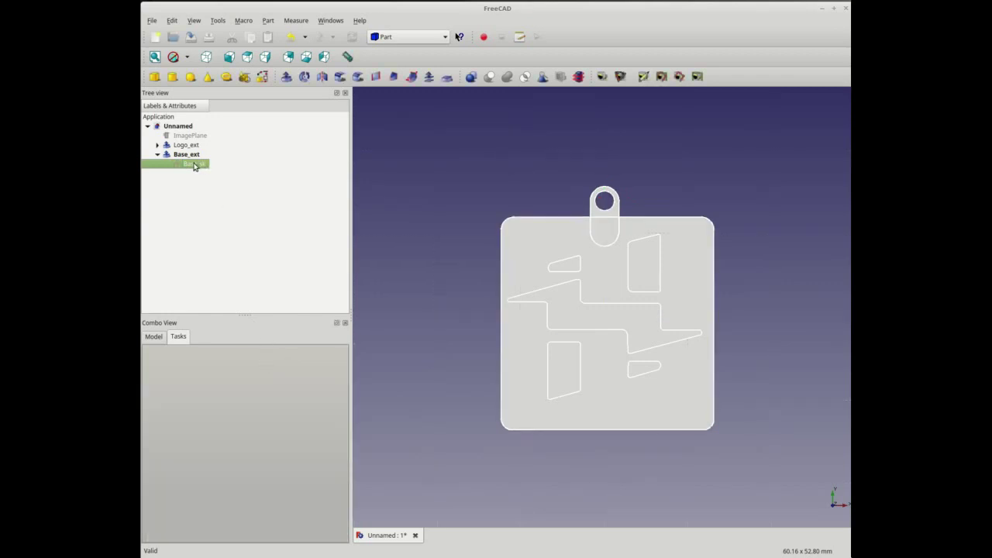
Give Logo_ext a blue shape colour through Appearance and view it on the grey plate
{"action": "left_click", "coordinate": [158, 154]}
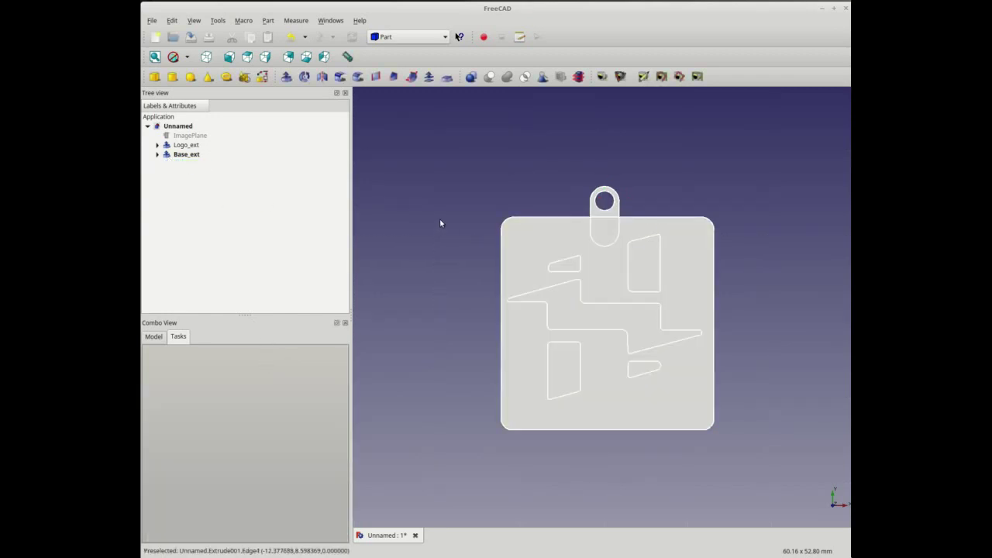
{"action": "mouse_move", "coordinate": [746, 455]}
{"action": "middle_mouse_down"}
{"action": "mouse_move", "coordinate": [703, 437]}
{"action": "mouse_move", "coordinate": [713, 436]}
{"action": "middle_mouse_up"}
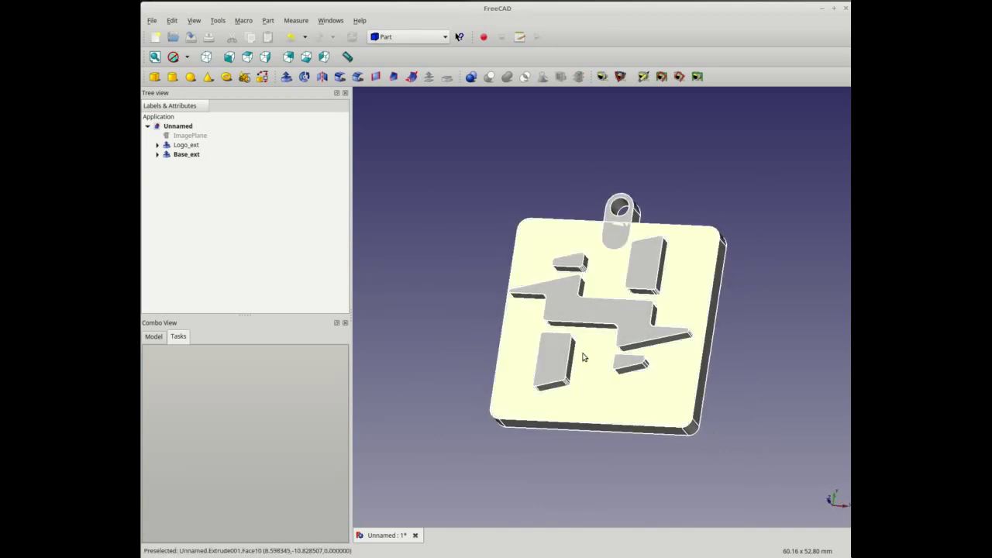
{"action": "left_click", "coordinate": [192, 157]}
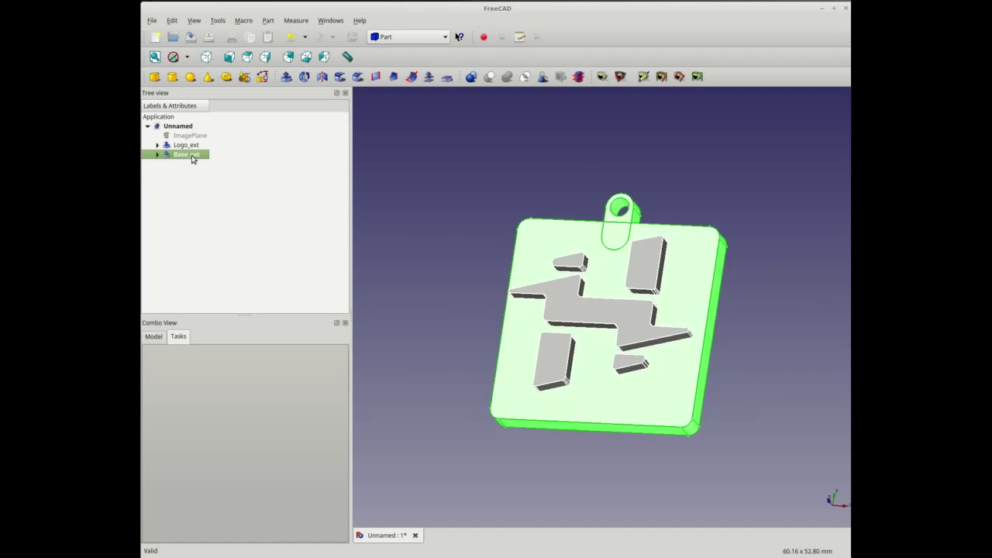
{"action": "left_click", "coordinate": [192, 147]}
{"action": "right_click", "coordinate": [192, 146]}
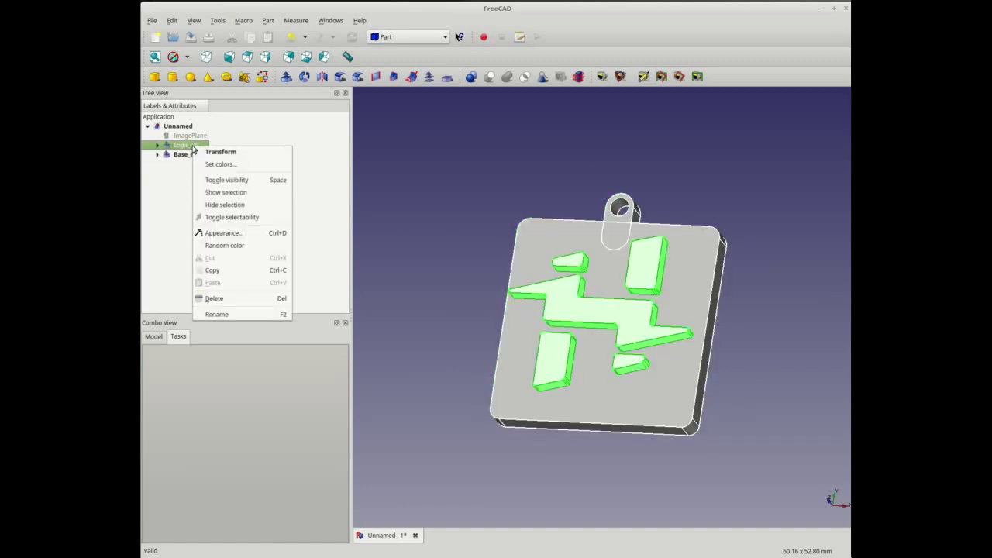
{"action": "left_click", "coordinate": [247, 234]}
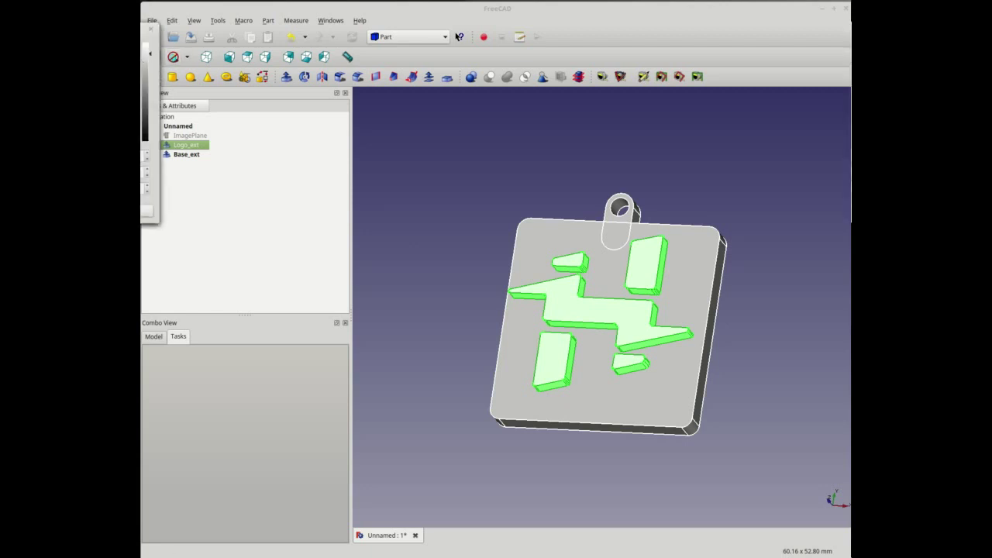
{"action": "left_click", "coordinate": [147, 211]}
{"action": "left_click", "coordinate": [146, 43]}
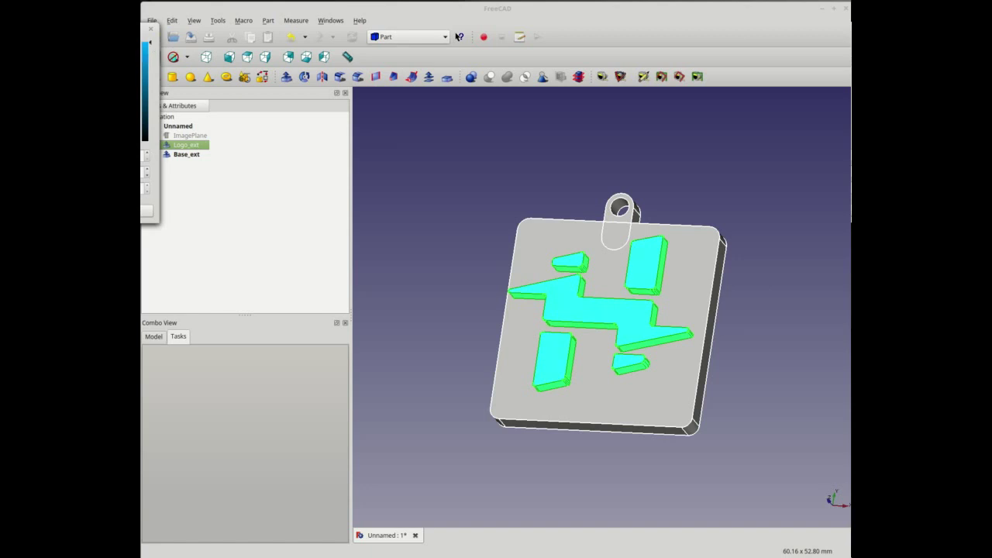
{"action": "key", "text": "Return"}
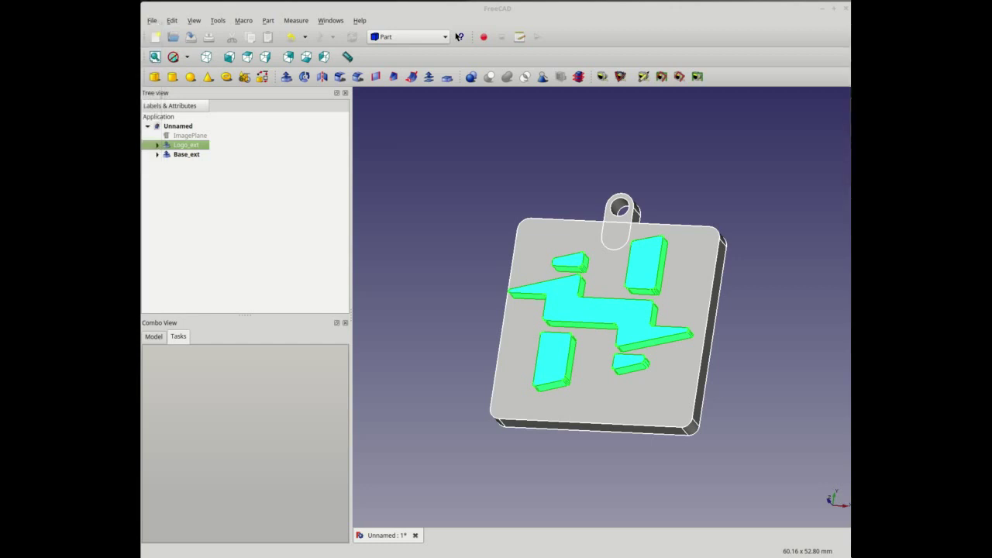
{"action": "left_click", "coordinate": [436, 241]}
{"action": "middle_click_drag", "start_coordinate": [742, 377], "coordinate": [731, 380]}
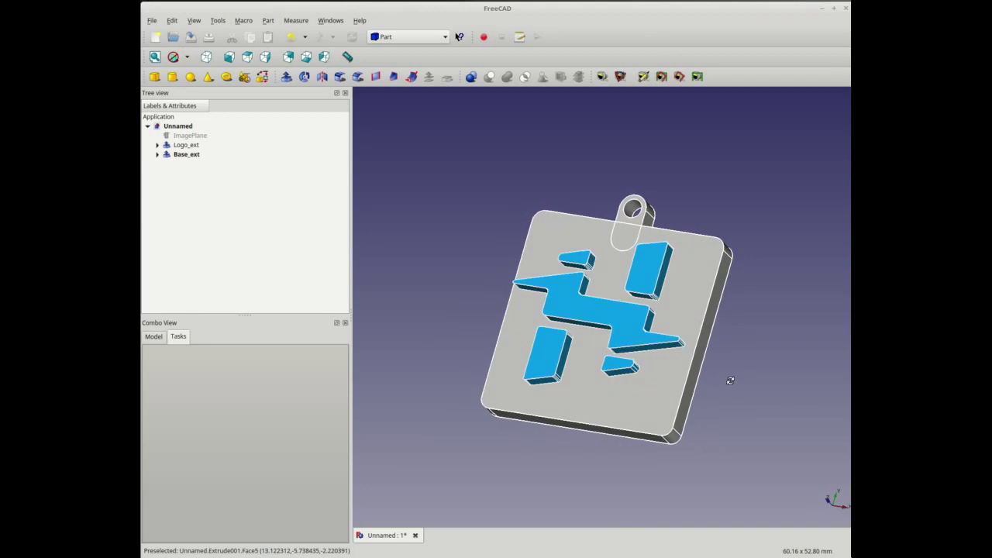
Attempt an export with nothing selected and dismiss the no-selection warning
{"action": "left_click", "coordinate": [152, 22]}
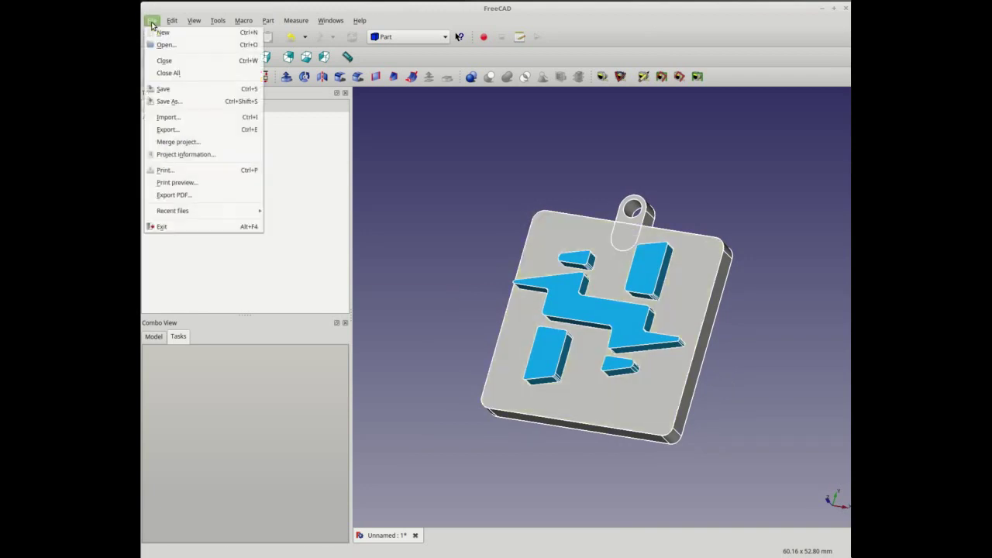
{"action": "left_click", "coordinate": [178, 131]}
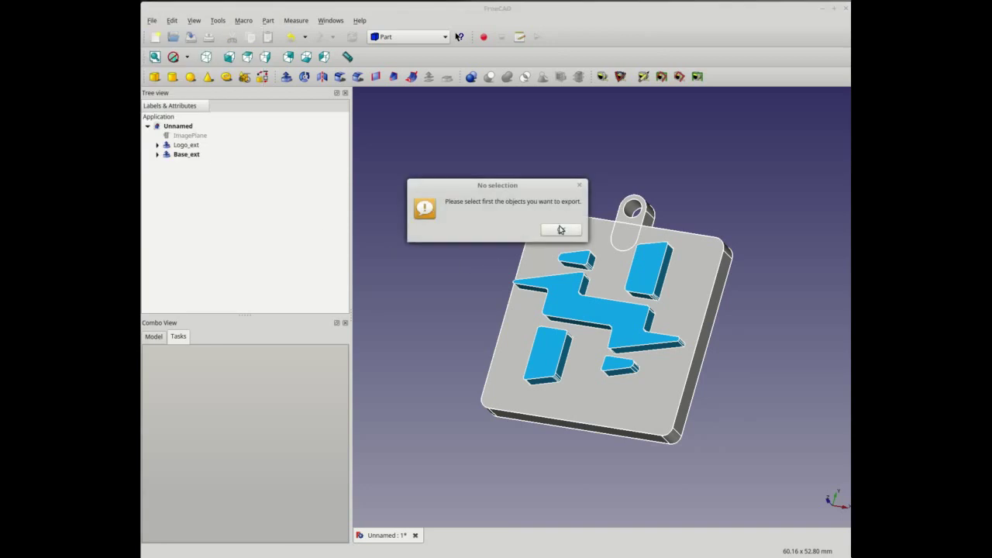
{"action": "left_click", "coordinate": [556, 228]}
Select Base_ext and Logo_ext and fuse them with Part Union into a Fusion
{"action": "left_click", "coordinate": [194, 155]}
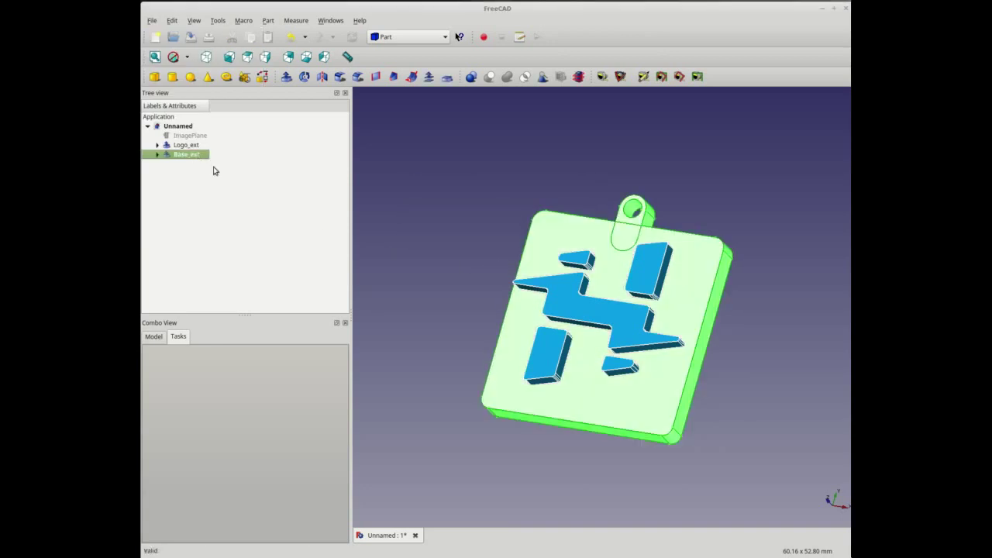
{"action": "key", "text": "shift+Up"}
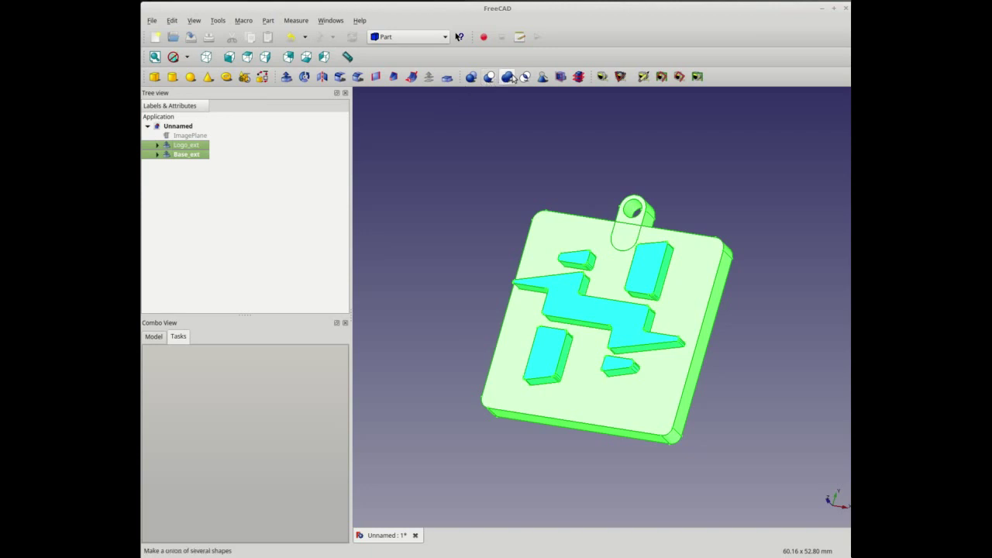
{"action": "left_click", "coordinate": [508, 77]}
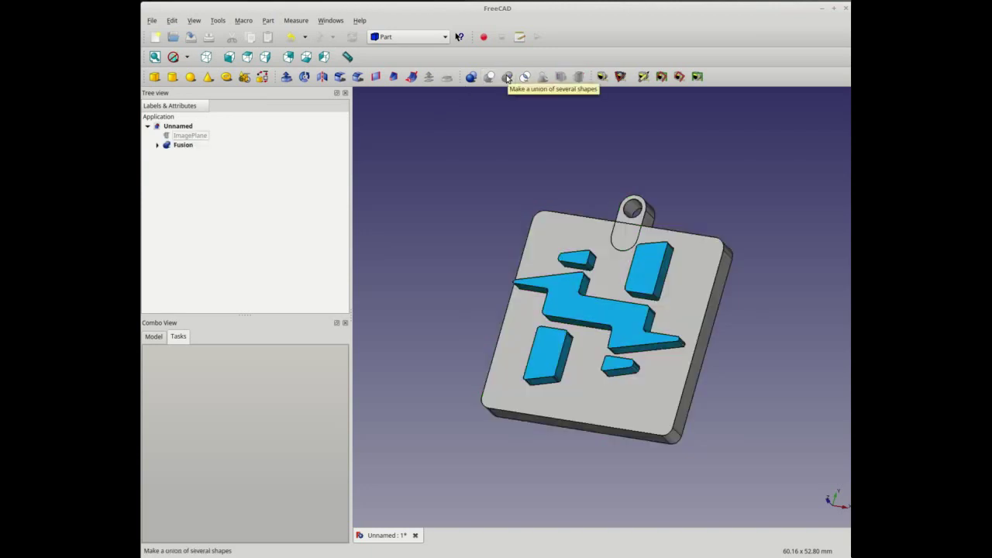
{"action": "left_click", "coordinate": [184, 146]}
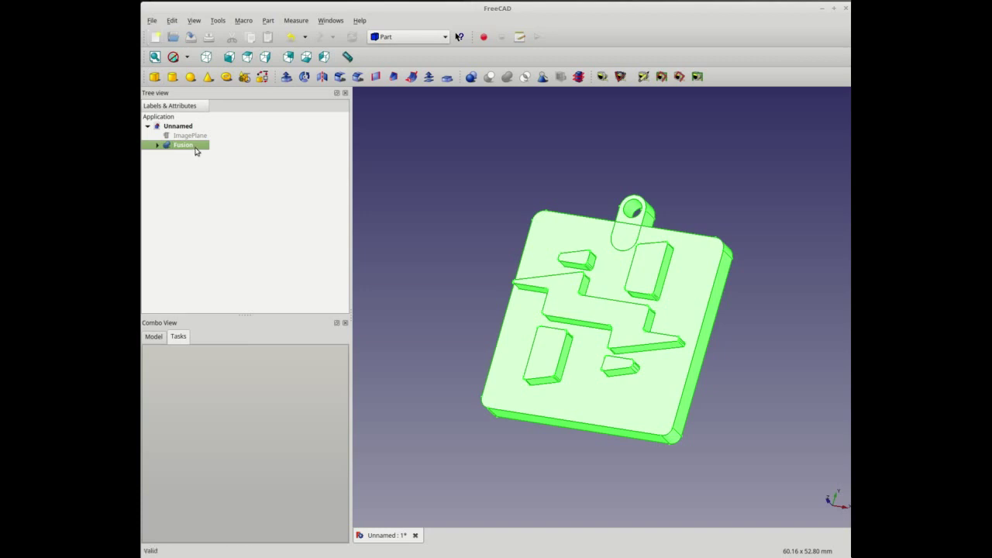
{"action": "right_click", "coordinate": [196, 151]}
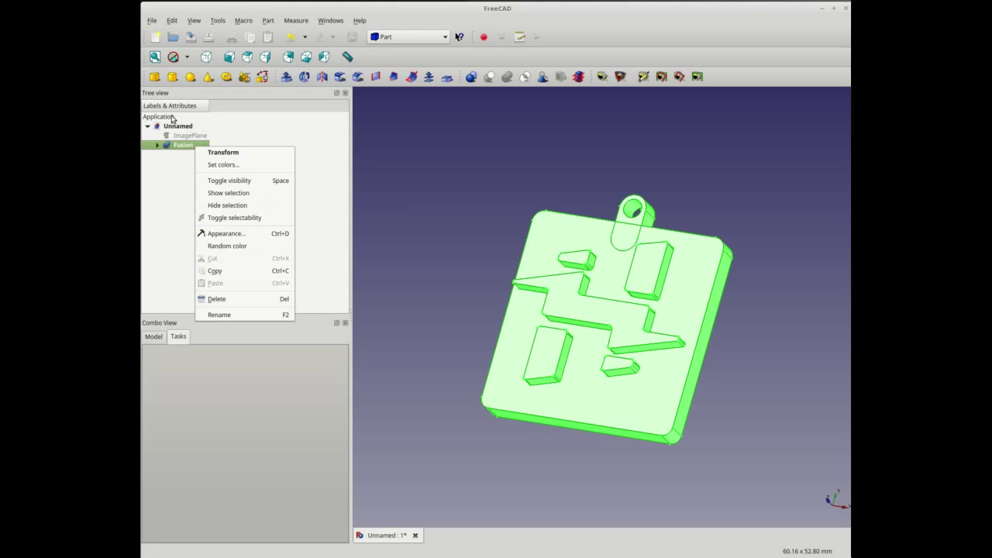
{"action": "left_click", "coordinate": [178, 146]}
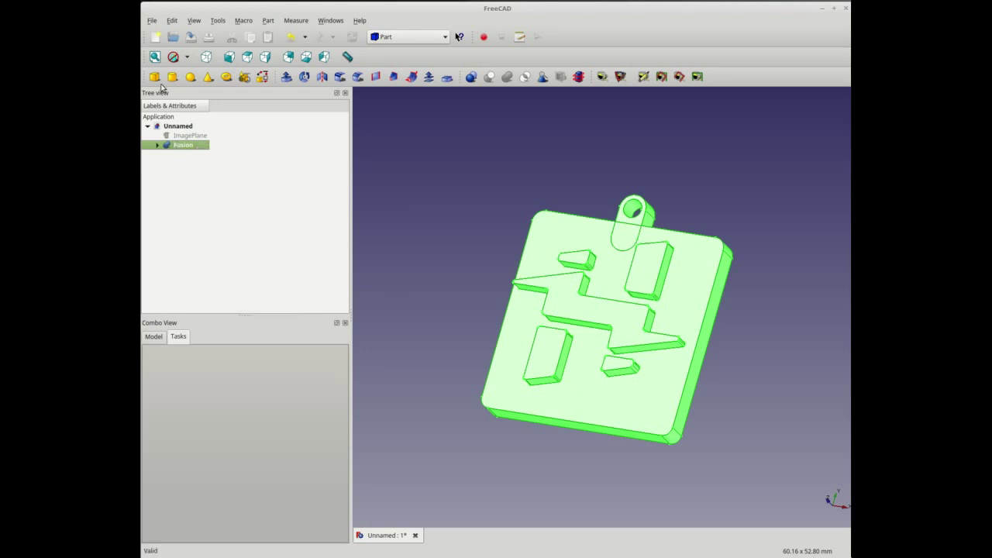
Export the Fusion as a mesh-format file named Hackster_004.stl in the Hackster folder
{"action": "left_click", "coordinate": [152, 20]}
{"action": "left_click", "coordinate": [182, 130]}
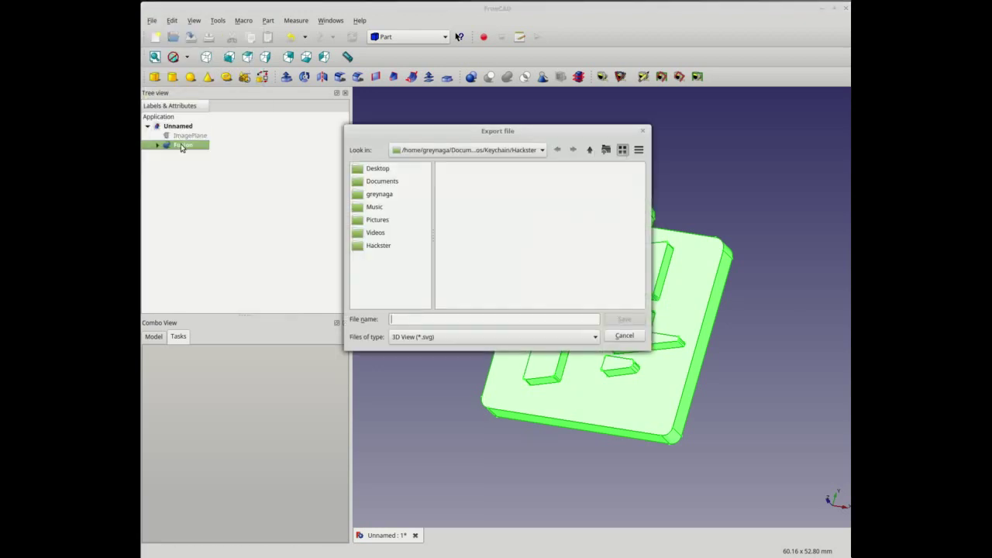
{"action": "left_click", "coordinate": [457, 338]}
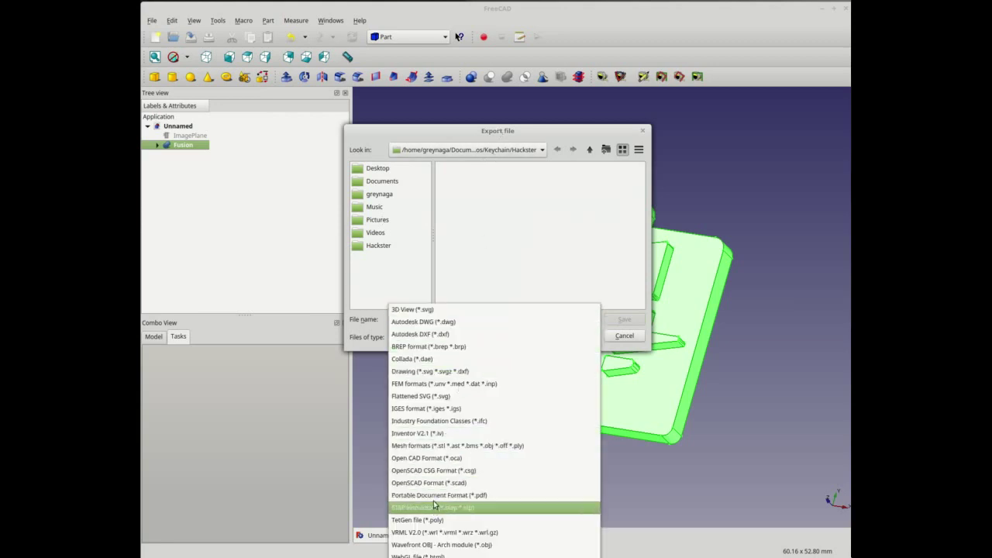
{"action": "left_click", "coordinate": [436, 446]}
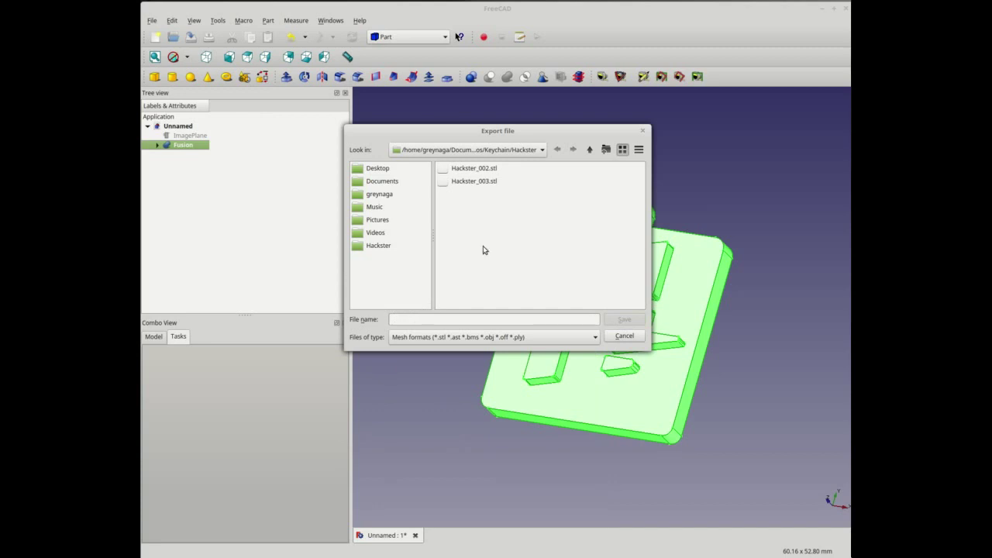
{"action": "left_click", "coordinate": [469, 181]}
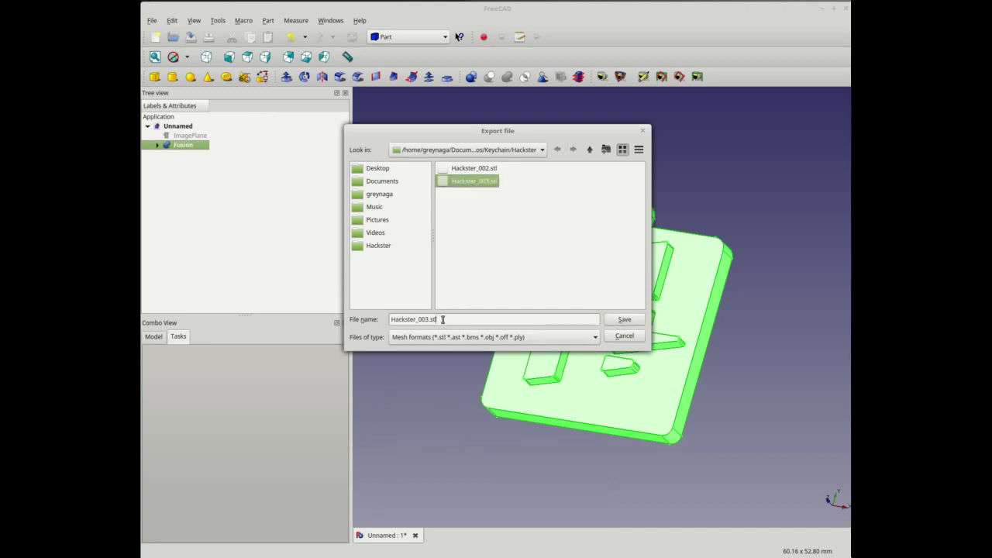
{"action": "key", "text": "BackSpace"}
{"action": "type", "text": "4"}
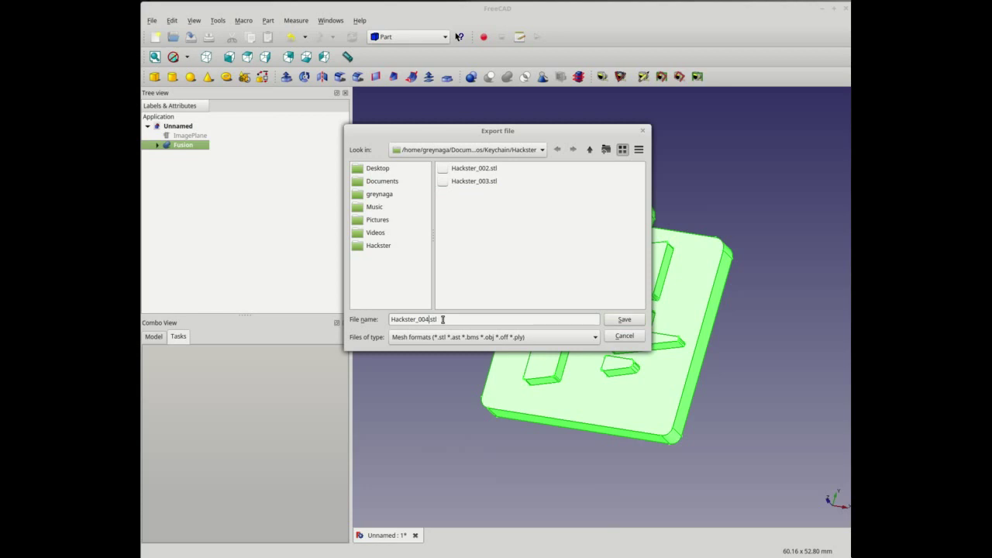
{"action": "left_click", "coordinate": [624, 320]}
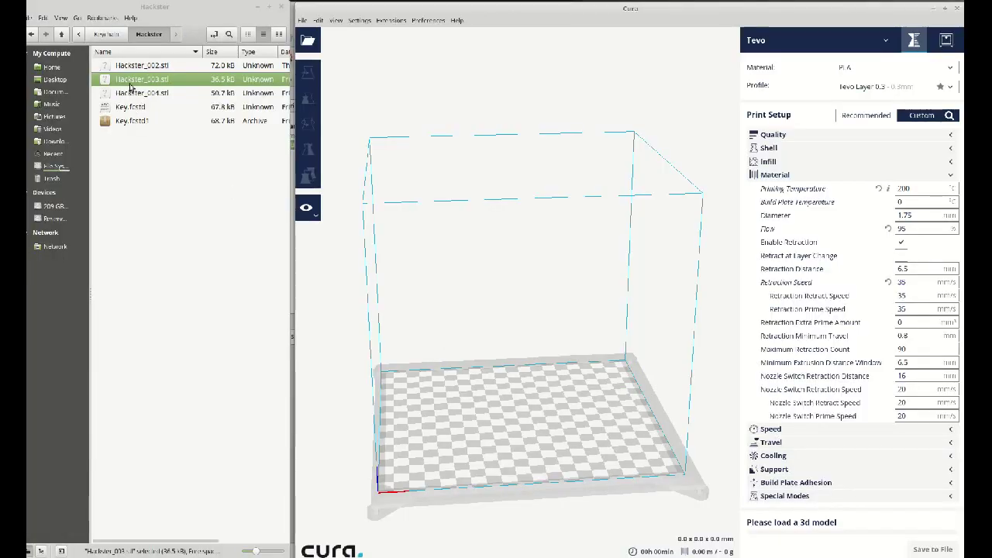
Drop Hackster_004.stl onto Cura's build plate and frame the sliced keychain in view
{"action": "mouse_move", "coordinate": [133, 92]}
{"action": "left_mouse_down"}
{"action": "mouse_move", "coordinate": [547, 394]}
{"action": "mouse_move", "coordinate": [531, 397]}
{"action": "left_mouse_up"}
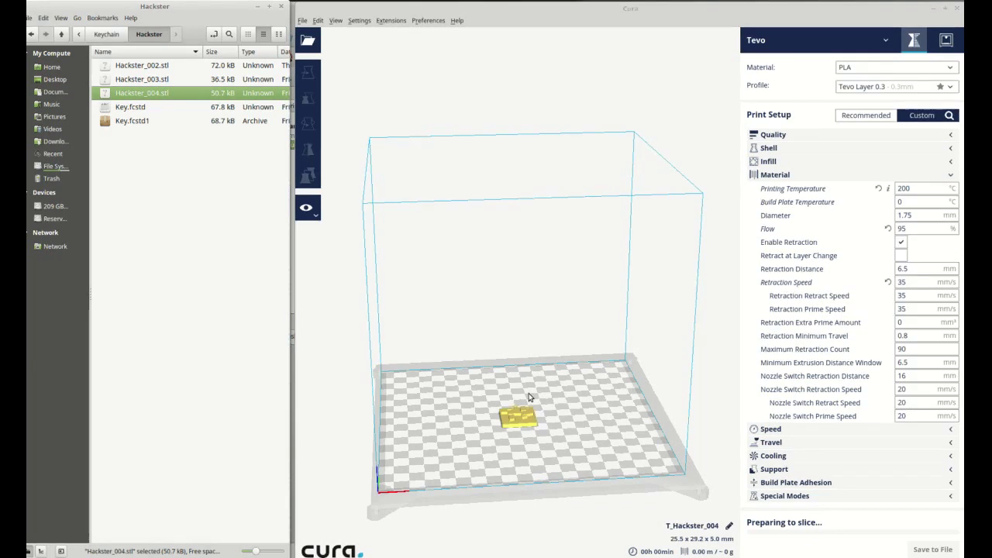
{"action": "right_click_drag", "start_coordinate": [531, 447], "coordinate": [520, 480]}
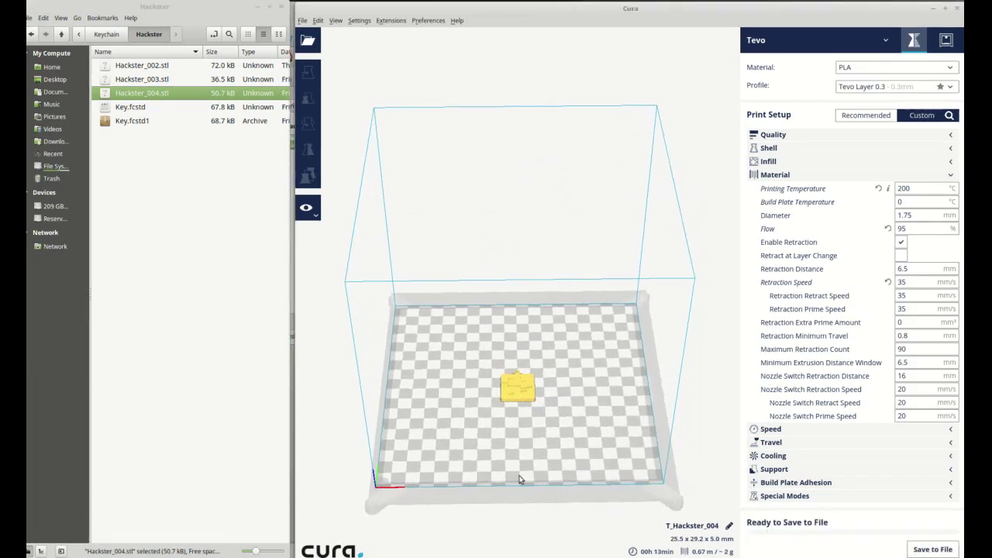
{"action": "scroll", "coordinate": [525, 456], "scroll_direction": "up", "scroll_amount": 5}
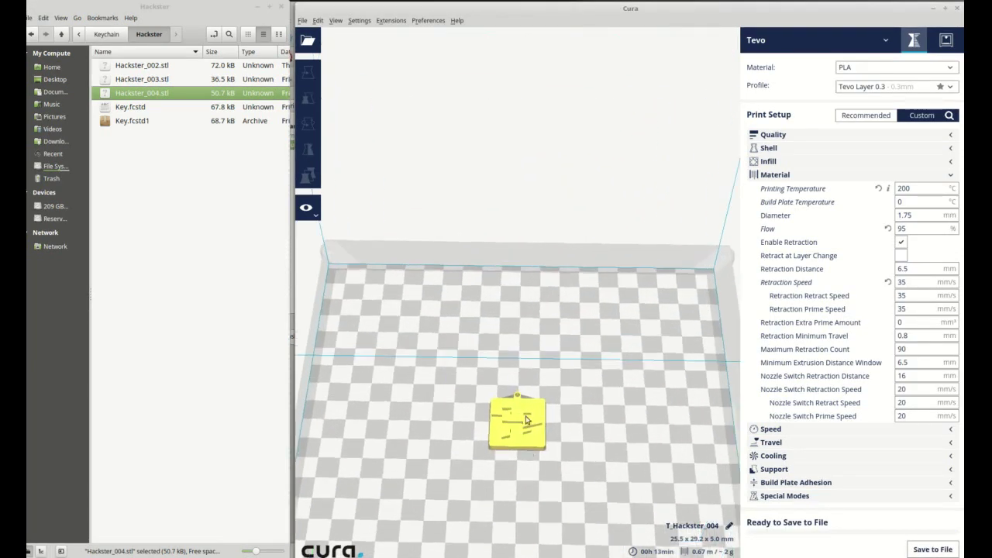
{"action": "middle_click_drag", "start_coordinate": [526, 420], "coordinate": [527, 261]}
{"action": "scroll", "coordinate": [524, 288], "scroll_direction": "up", "scroll_amount": 2}
{"action": "scroll", "coordinate": [522, 288], "scroll_direction": "up", "scroll_amount": 3}
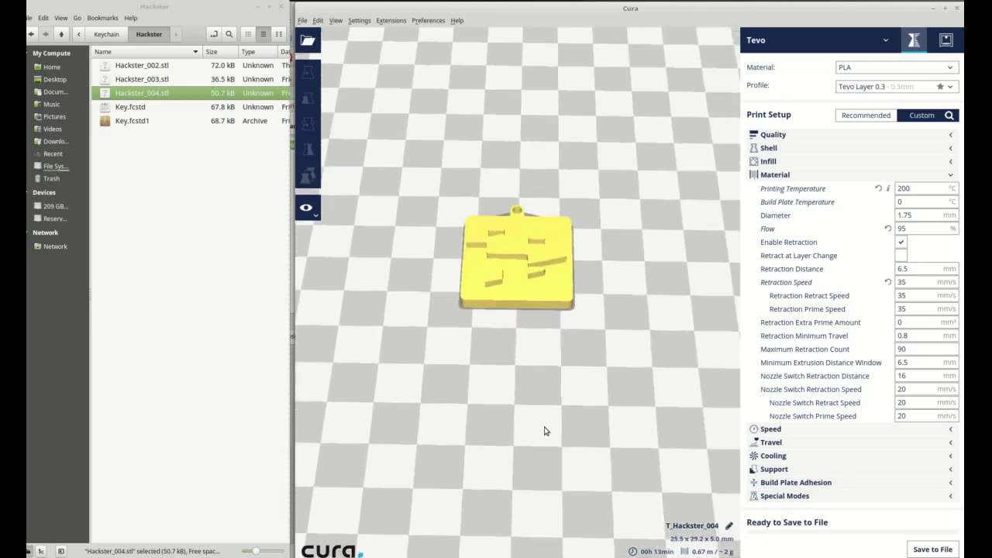
{"action": "right_click_drag", "start_coordinate": [544, 431], "coordinate": [531, 403]}
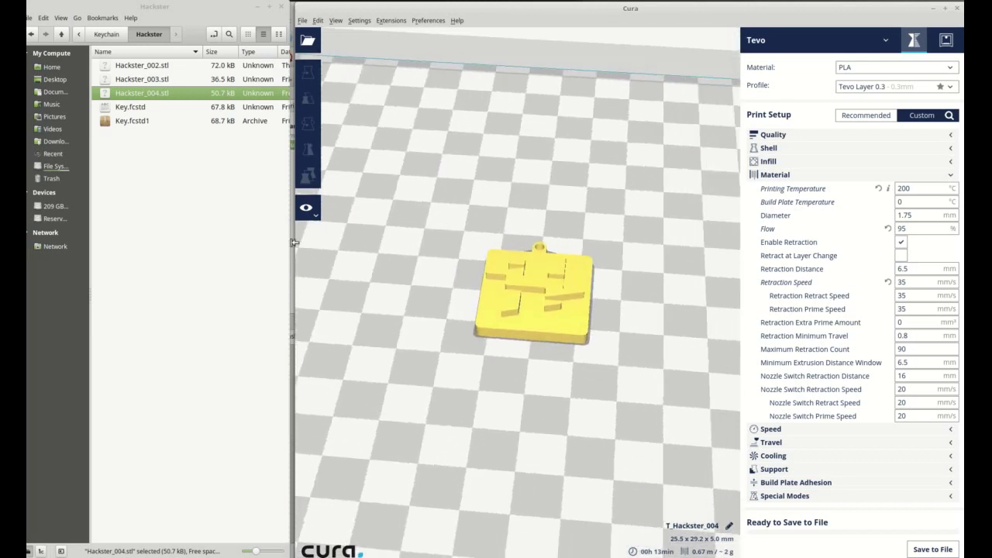
Switch Cura to Layer view and zoom in on the keychain's toolpaths
{"action": "left_click", "coordinate": [306, 208]}
{"action": "left_click", "coordinate": [322, 251]}
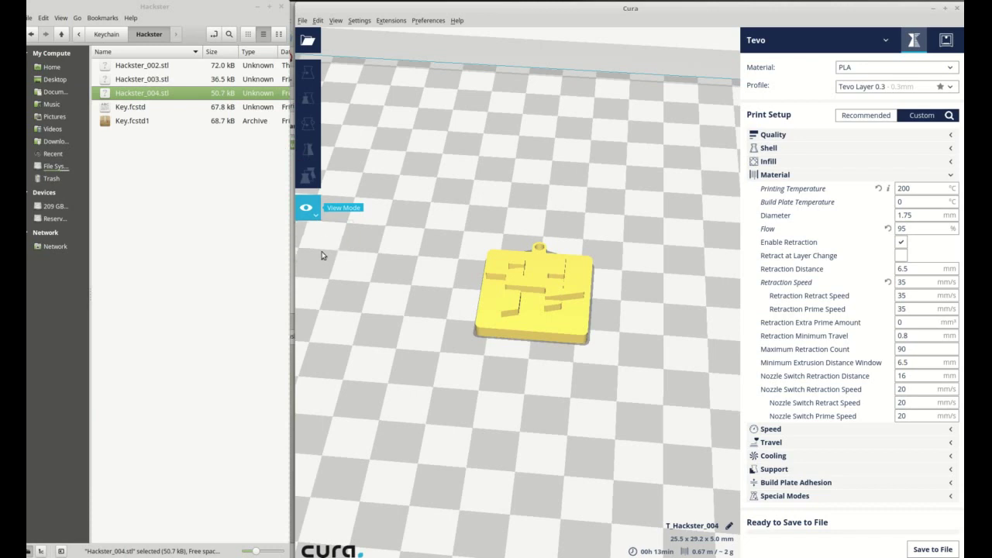
{"action": "scroll", "coordinate": [549, 380], "scroll_direction": "up", "scroll_amount": 3}
{"action": "scroll", "coordinate": [553, 379], "scroll_direction": "up", "scroll_amount": 2}
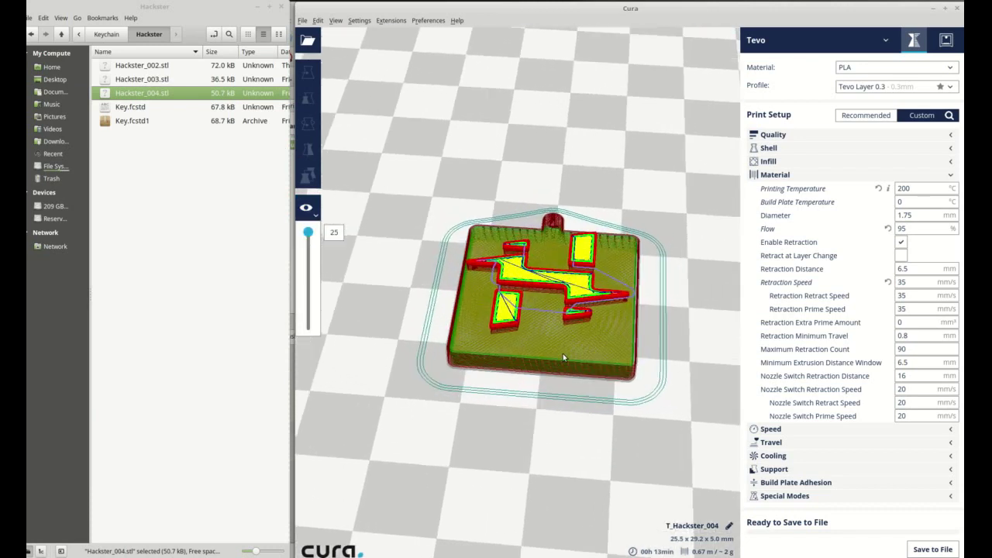
{"action": "scroll", "coordinate": [563, 358], "scroll_direction": "up", "scroll_amount": 2}
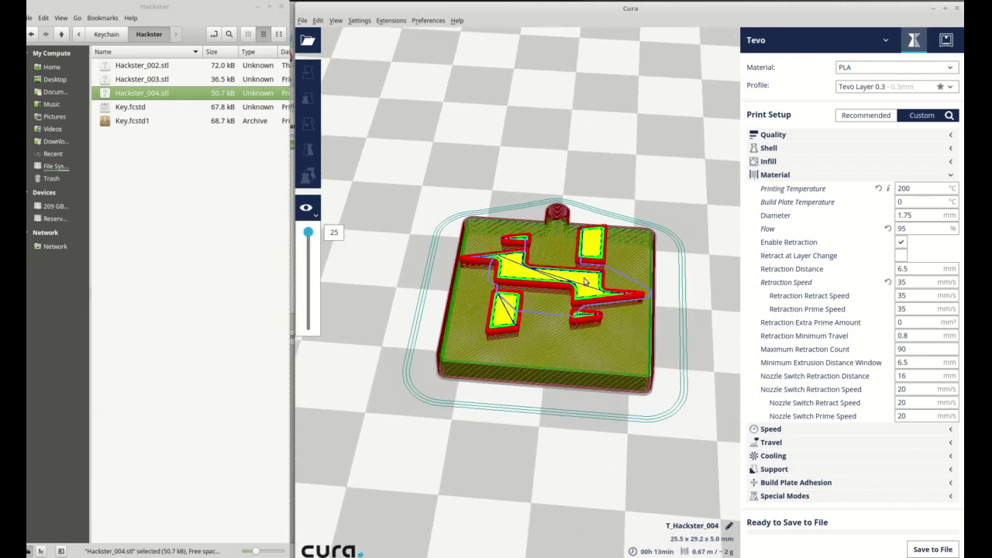
{"action": "mouse_move", "coordinate": [585, 282]}
{"action": "right_mouse_down"}
{"action": "mouse_move", "coordinate": [566, 339]}
{"action": "mouse_move", "coordinate": [588, 277]}
{"action": "mouse_move", "coordinate": [513, 290]}
{"action": "mouse_move", "coordinate": [523, 330]}
{"action": "mouse_move", "coordinate": [519, 302]}
{"action": "right_mouse_up"}
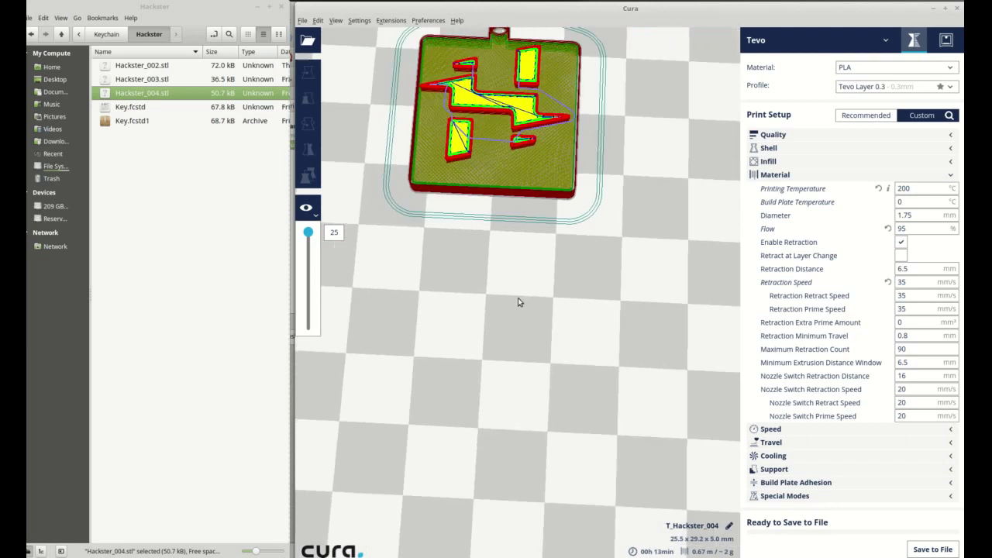
{"action": "scroll", "coordinate": [523, 263], "scroll_direction": "down", "scroll_amount": 2}
{"action": "scroll", "coordinate": [525, 190], "scroll_direction": "down", "scroll_amount": 1}
{"action": "scroll", "coordinate": [523, 198], "scroll_direction": "down", "scroll_amount": 1}
Orbit to a top-down view and zoom in to inspect walls, infill and skirt
{"action": "right_click_drag", "start_coordinate": [522, 197], "coordinate": [511, 167]}
{"action": "middle_click_drag", "start_coordinate": [512, 167], "coordinate": [535, 265]}
{"action": "scroll", "coordinate": [535, 269], "scroll_direction": "up", "scroll_amount": 1}
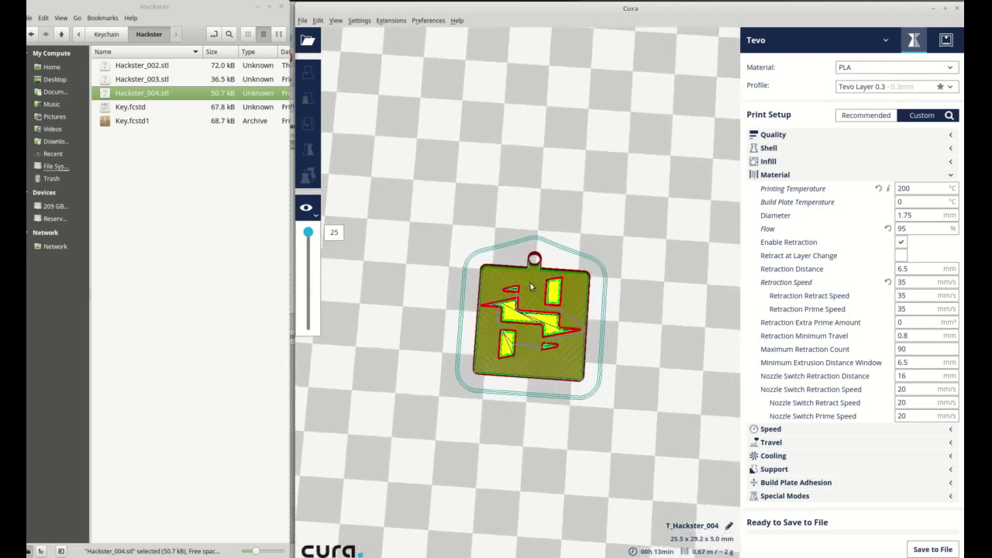
{"action": "scroll", "coordinate": [537, 273], "scroll_direction": "up", "scroll_amount": 1}
{"action": "scroll", "coordinate": [539, 277], "scroll_direction": "up", "scroll_amount": 2}
{"action": "scroll", "coordinate": [540, 277], "scroll_direction": "up", "scroll_amount": 1}
{"action": "scroll", "coordinate": [541, 277], "scroll_direction": "up", "scroll_amount": 1}
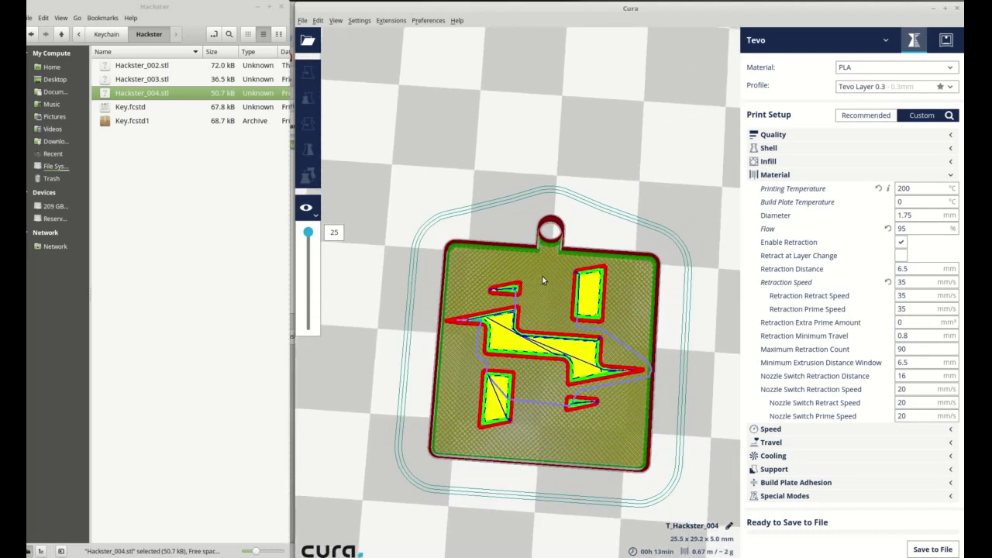
{"action": "scroll", "coordinate": [543, 277], "scroll_direction": "up", "scroll_amount": 1}
{"action": "mouse_move", "coordinate": [601, 329]}
{"action": "right_mouse_down"}
{"action": "mouse_move", "coordinate": [505, 294]}
{"action": "mouse_move", "coordinate": [568, 330]}
{"action": "mouse_move", "coordinate": [576, 347]}
{"action": "right_mouse_up"}
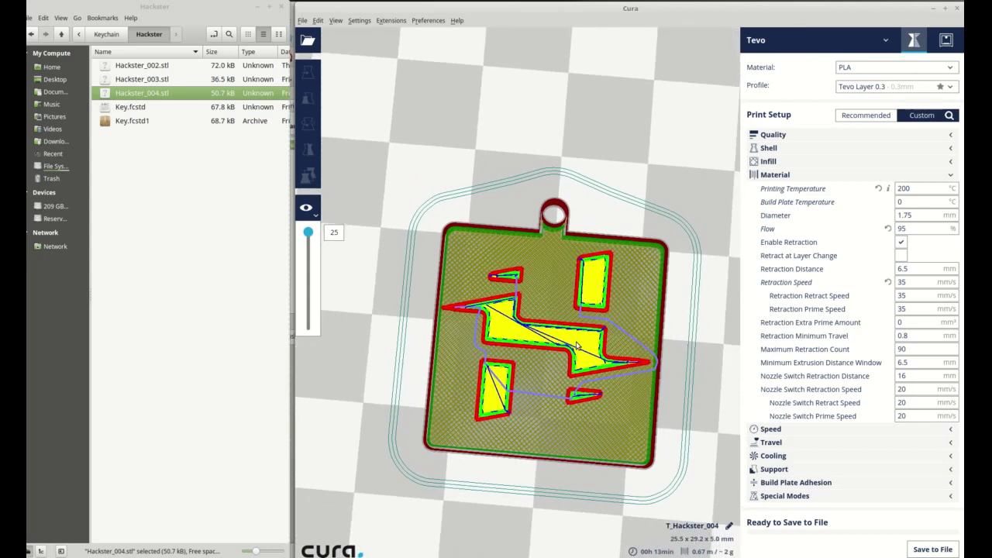